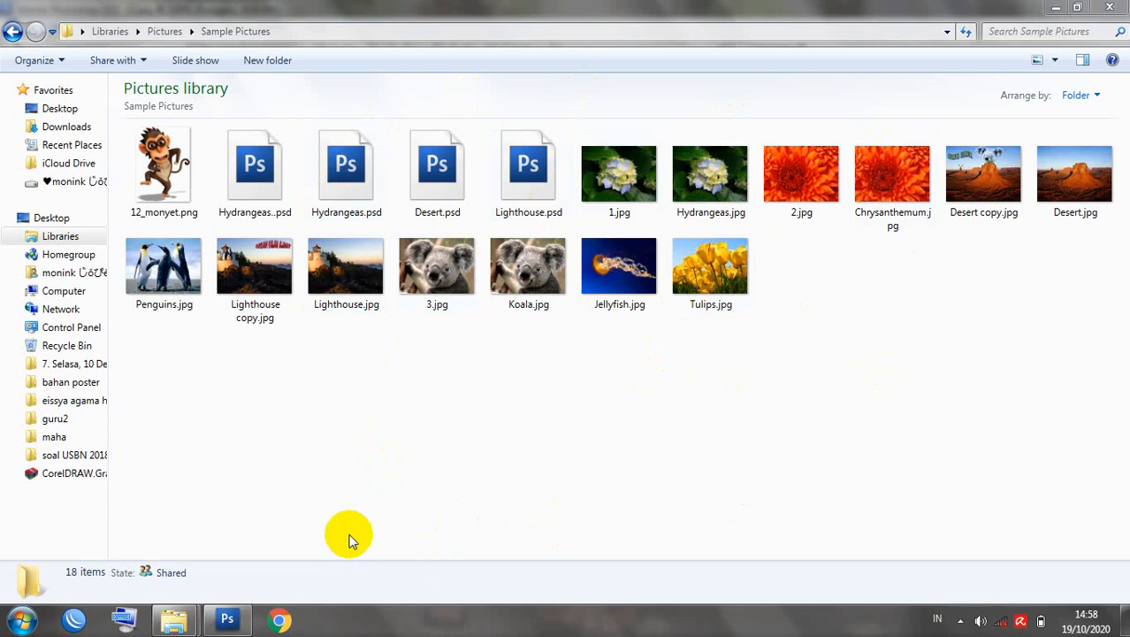
# Bring the Photoshop window showing 1.jpg back in front of Windows Explorer.
pyautogui.click(233, 621)
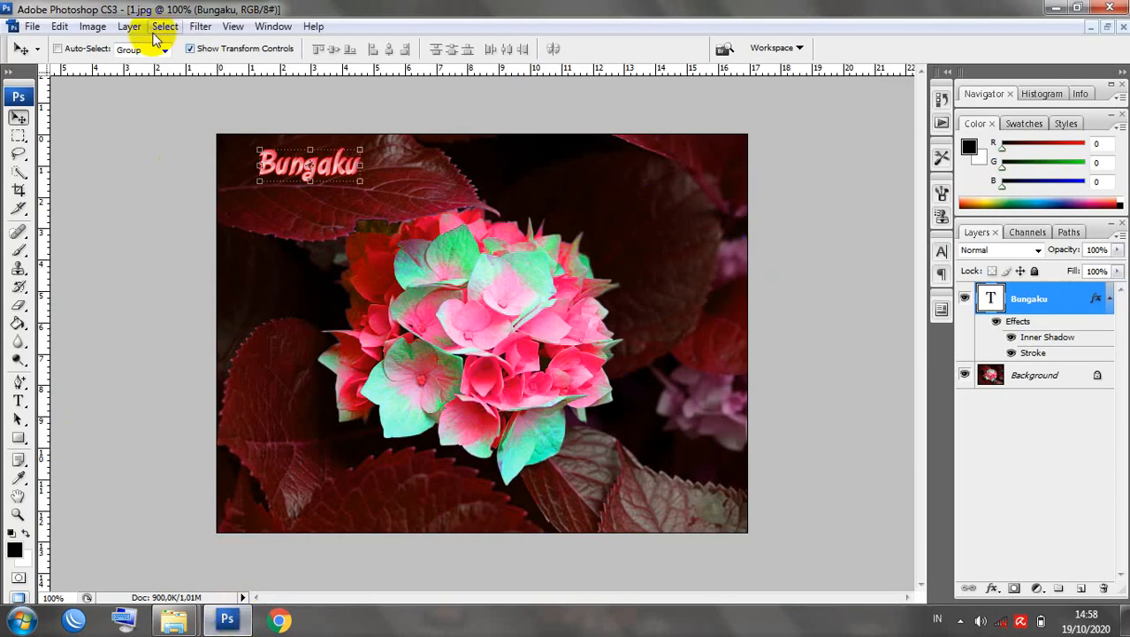
# Create a new white RGB document, 199,99 × 100,01 cm at 72 pixels/inch.
pyautogui.click(30, 26)
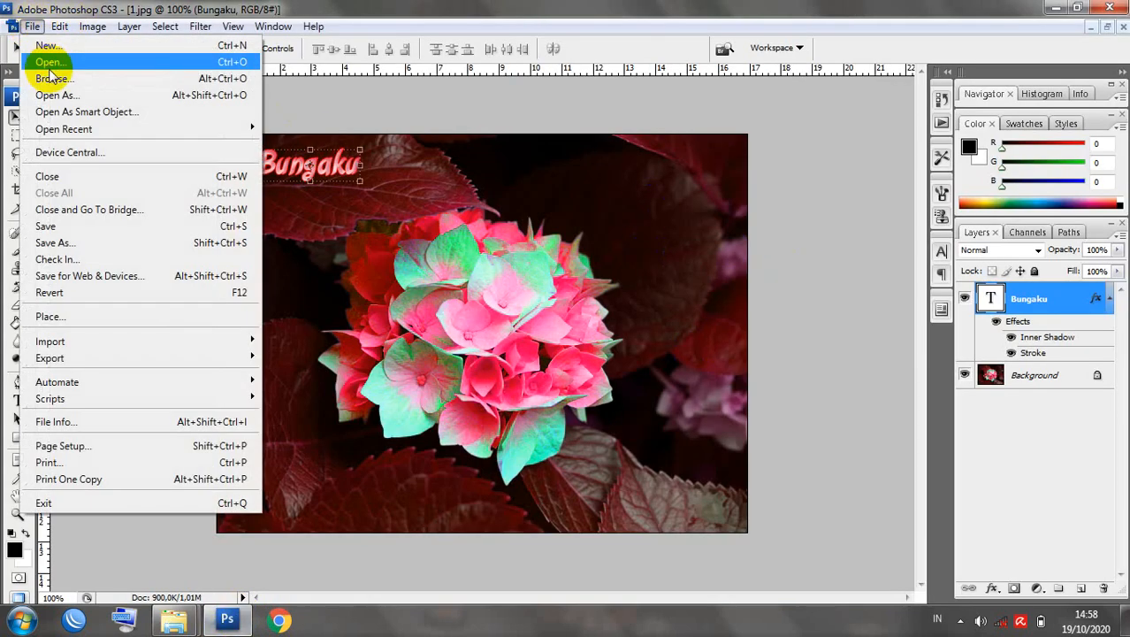
pyautogui.click(45, 49)
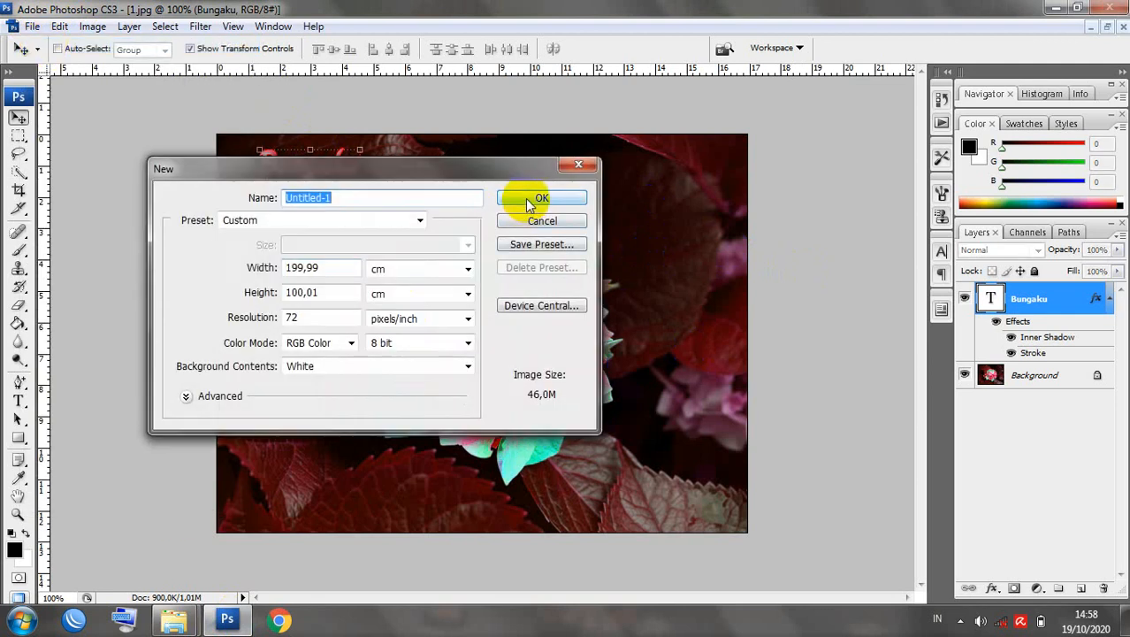
pyautogui.click(527, 199)
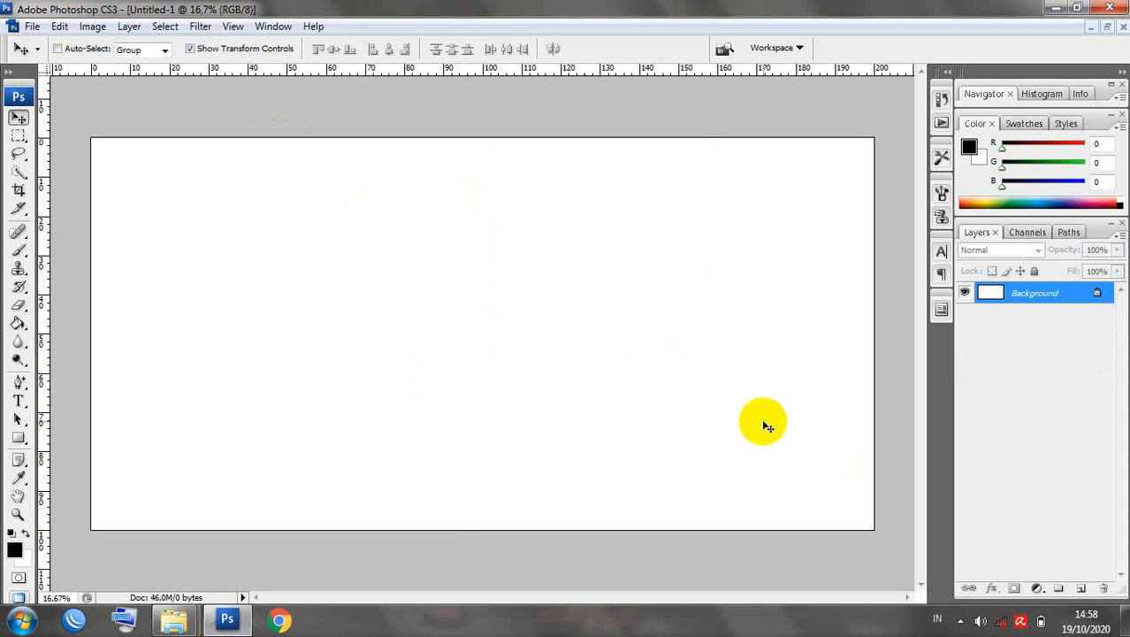
# Open the koala photo 3.jpg from the My Pictures folder.
pyautogui.click(31, 27)
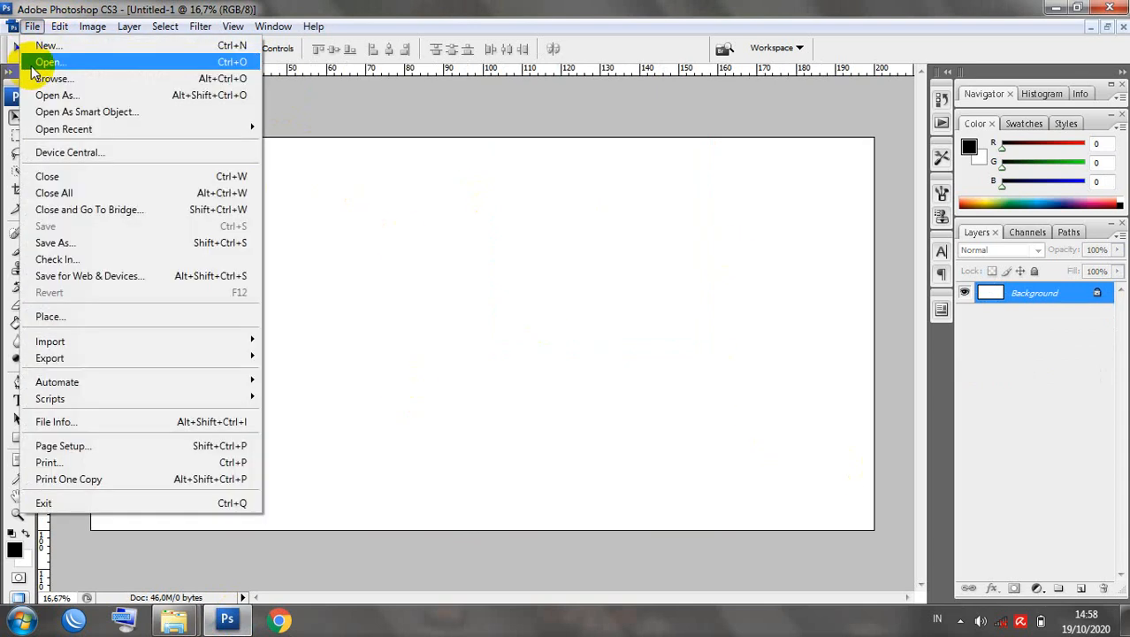
pyautogui.click(34, 63)
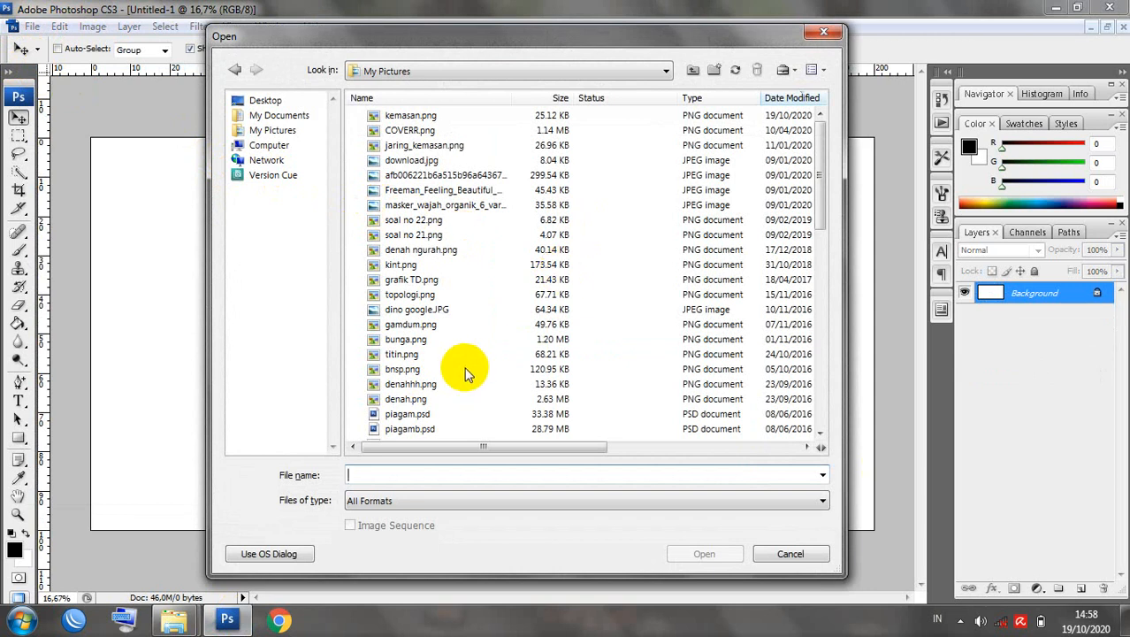
pyautogui.click(415, 309)
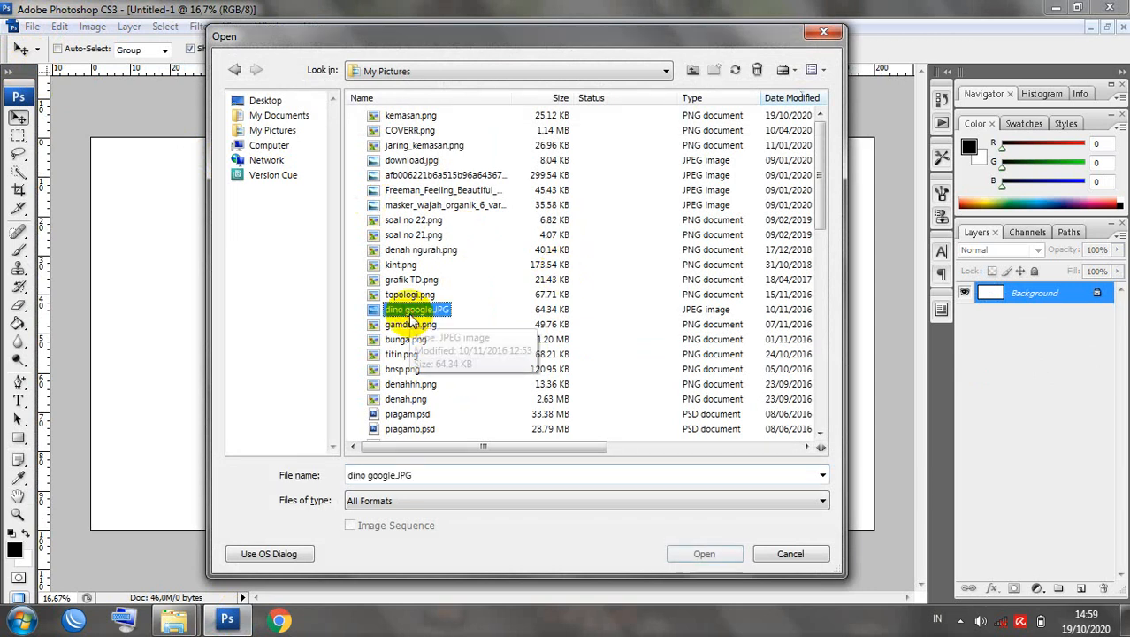
pyautogui.scroll(-3, 410, 318)
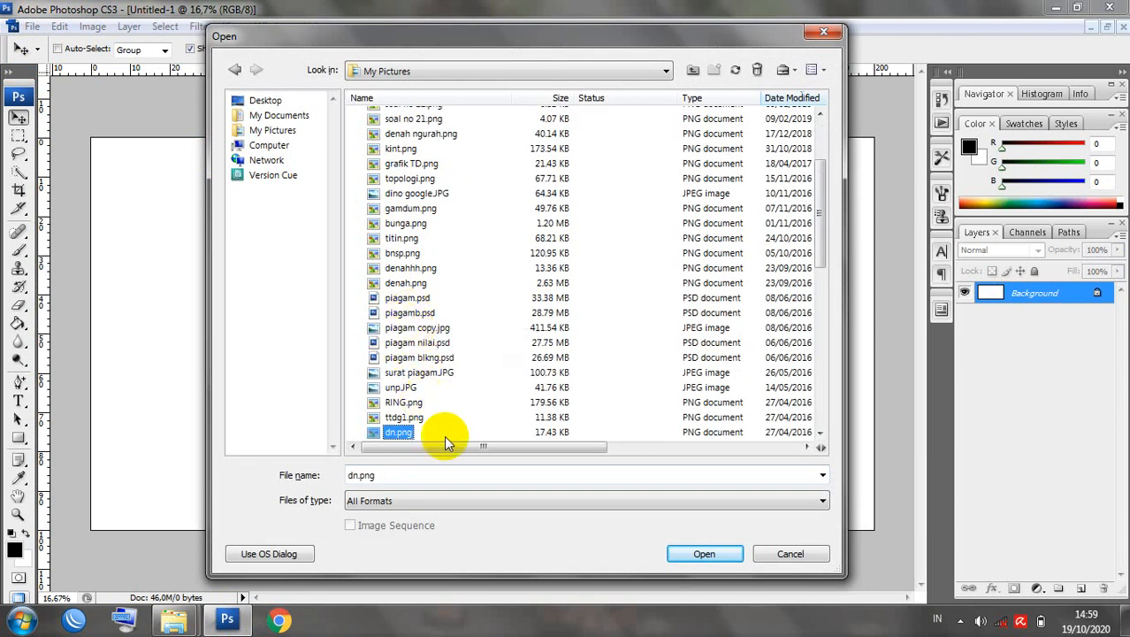
pyautogui.moveTo(821, 252); pyautogui.dragTo(819, 190)
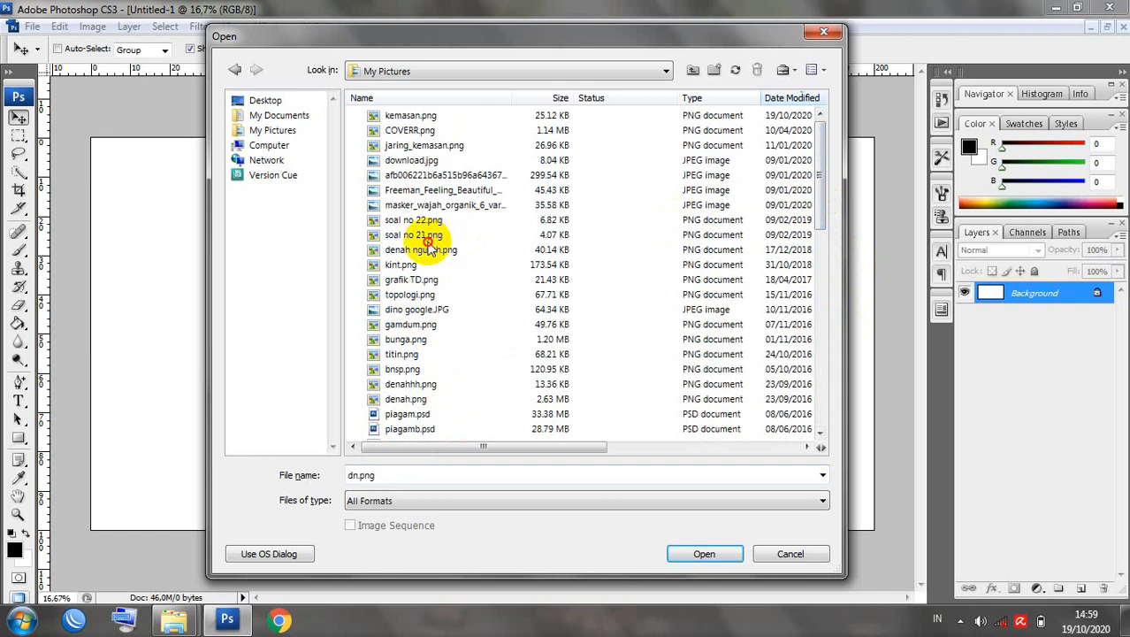
pyautogui.press('3')
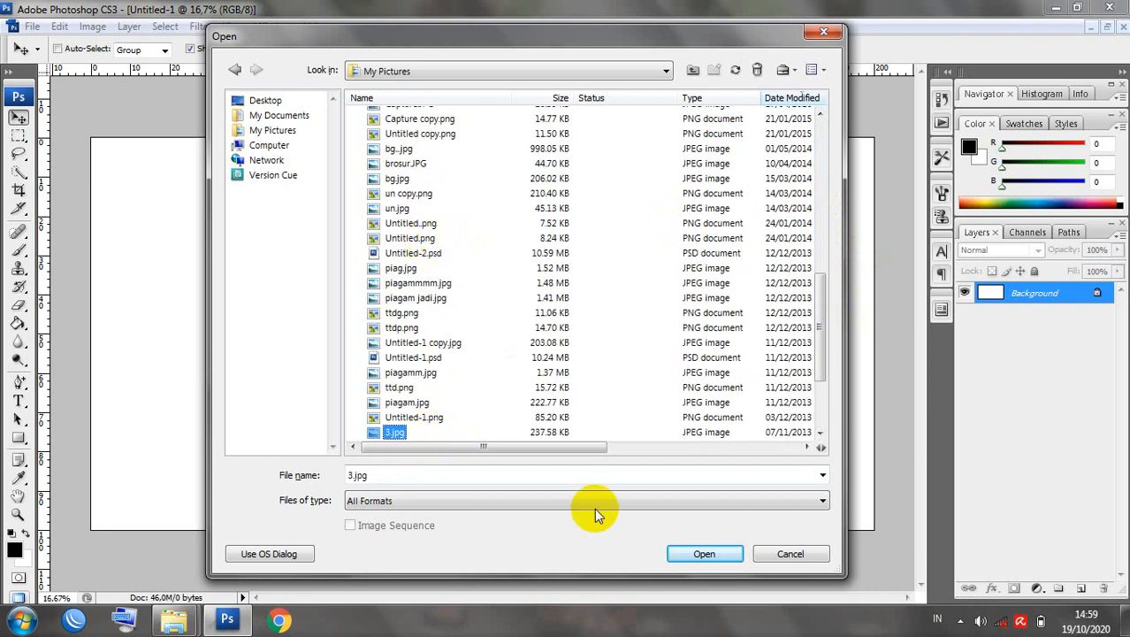
pyautogui.click(687, 555)
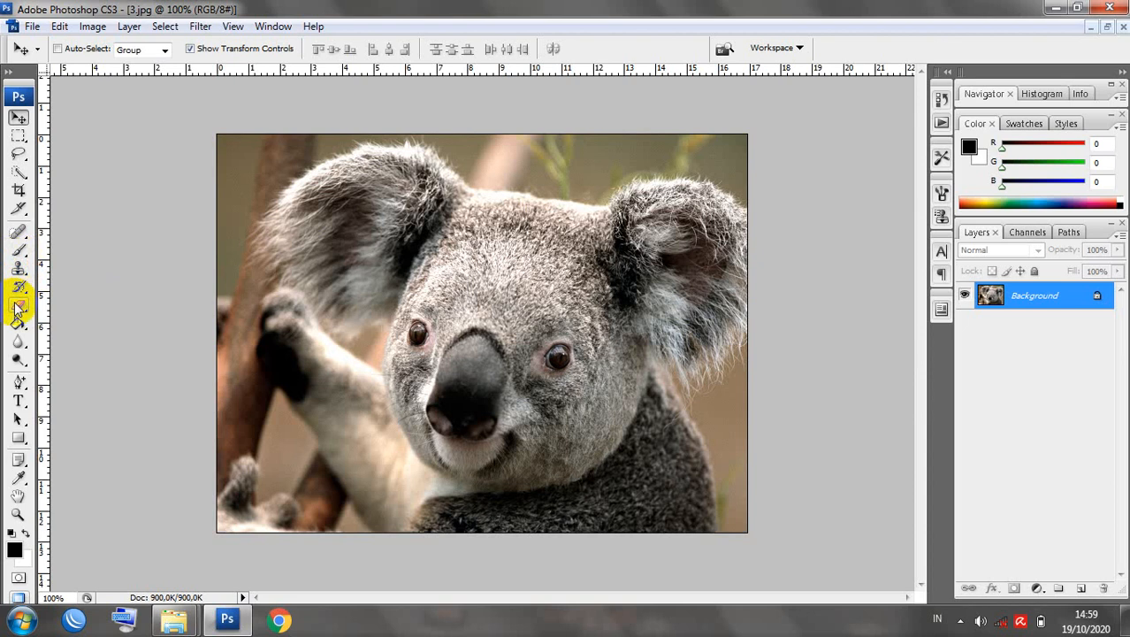
pyautogui.click(19, 173)
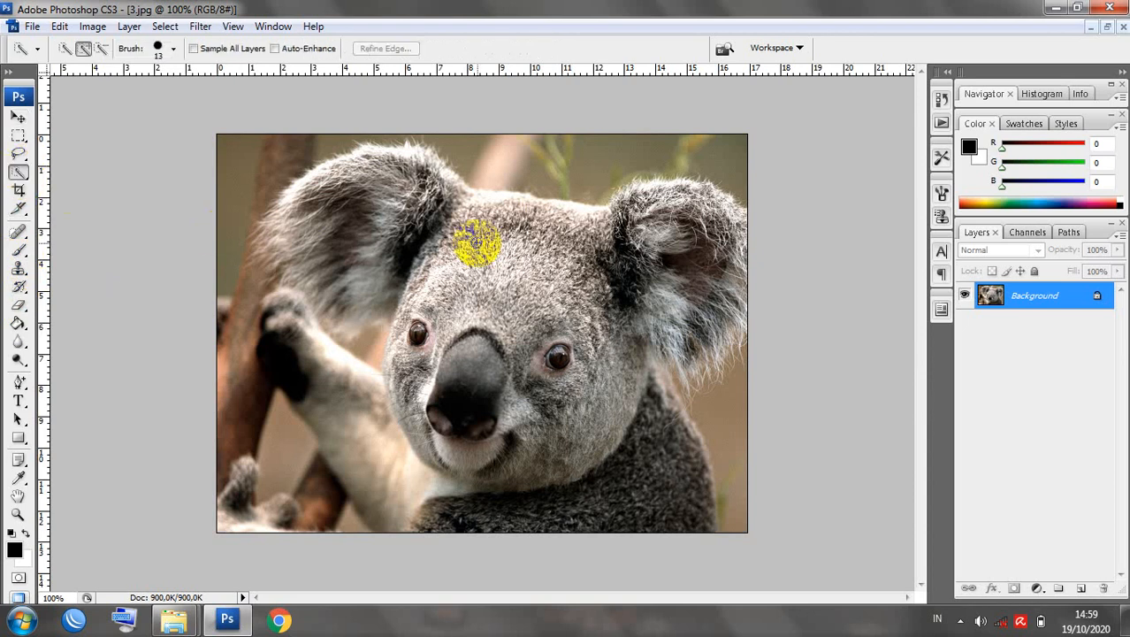
pyautogui.moveTo(472, 239)
pyautogui.mouseDown()
pyautogui.moveTo(507, 272)
pyautogui.moveTo(474, 272)
pyautogui.moveTo(471, 321)
pyautogui.moveTo(518, 356)
pyautogui.moveTo(530, 396)
pyautogui.moveTo(571, 413)
pyautogui.moveTo(575, 353)
pyautogui.moveTo(634, 257)
pyautogui.moveTo(683, 239)
pyautogui.moveTo(714, 255)
pyautogui.moveTo(716, 308)
pyautogui.moveTo(669, 336)
pyautogui.moveTo(625, 322)
pyautogui.moveTo(591, 431)
pyautogui.moveTo(530, 464)
pyautogui.moveTo(467, 449)
pyautogui.moveTo(390, 399)
pyautogui.moveTo(396, 336)
pyautogui.moveTo(488, 230)
pyautogui.moveTo(606, 214)
pyautogui.moveTo(353, 165)
pyautogui.moveTo(298, 183)
pyautogui.moveTo(282, 209)
pyautogui.moveTo(315, 298)
pyautogui.mouseUp()
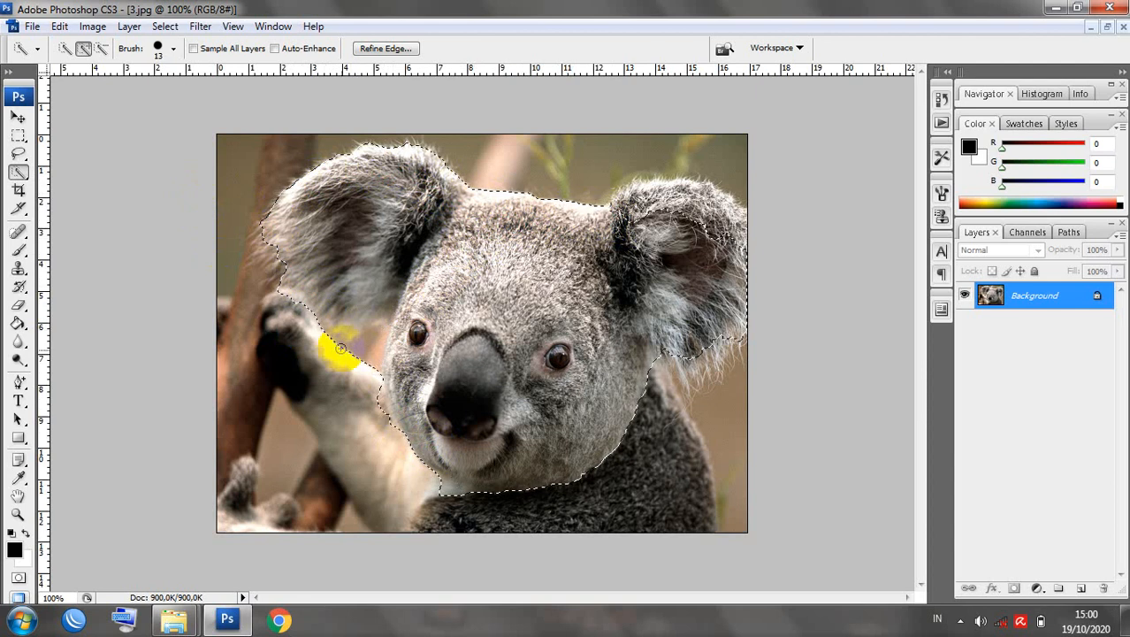
pyautogui.click(103, 50)
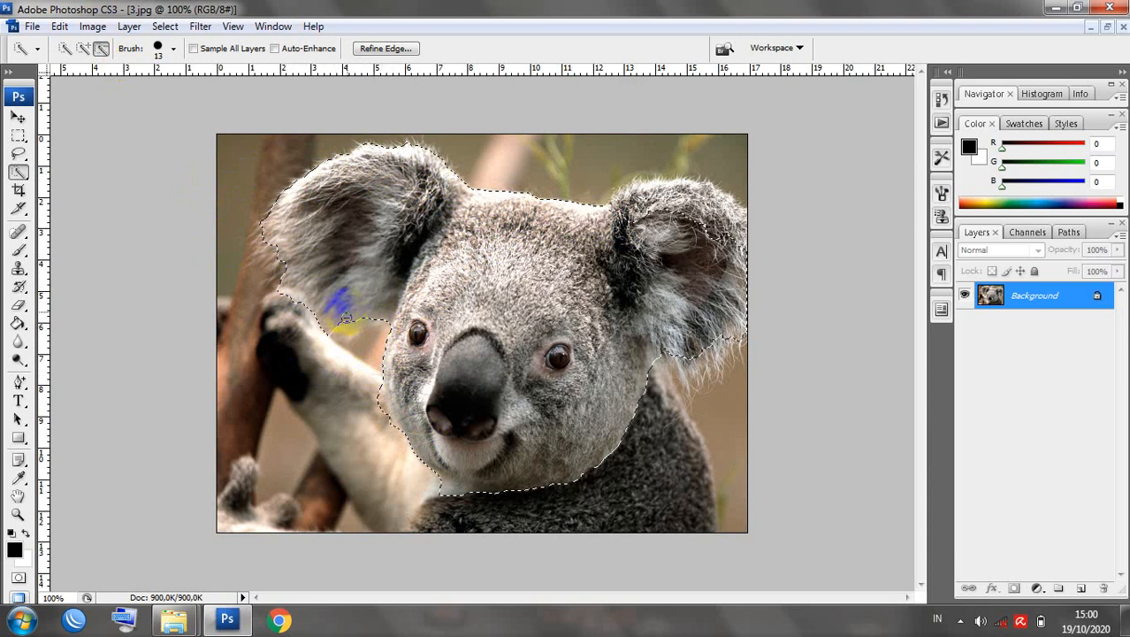
pyautogui.click(83, 48)
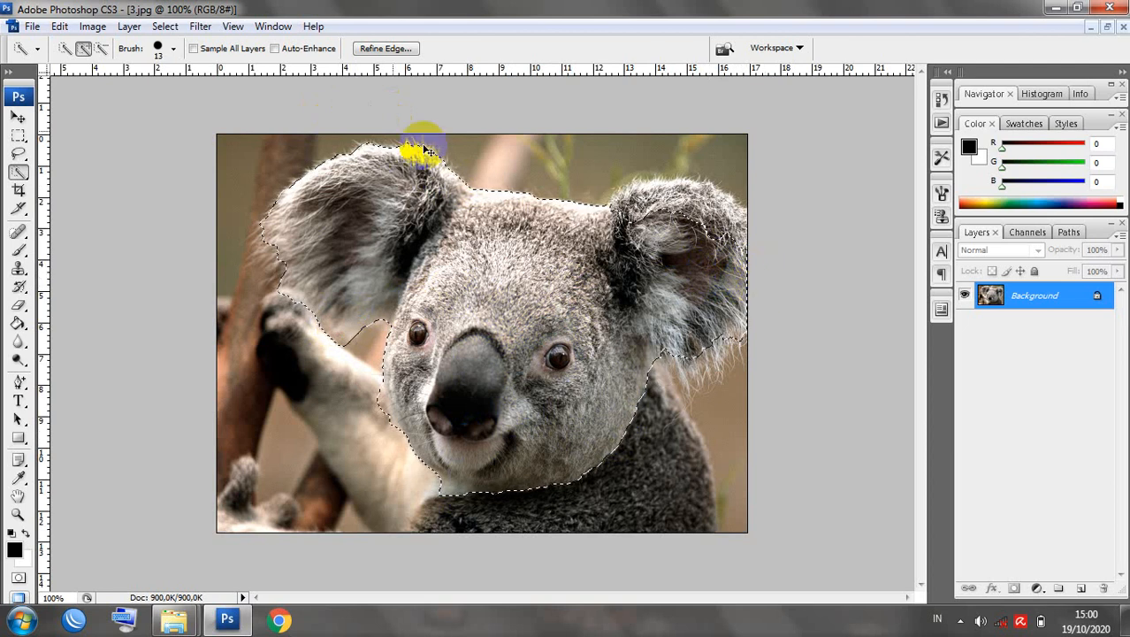
pyautogui.click(167, 28)
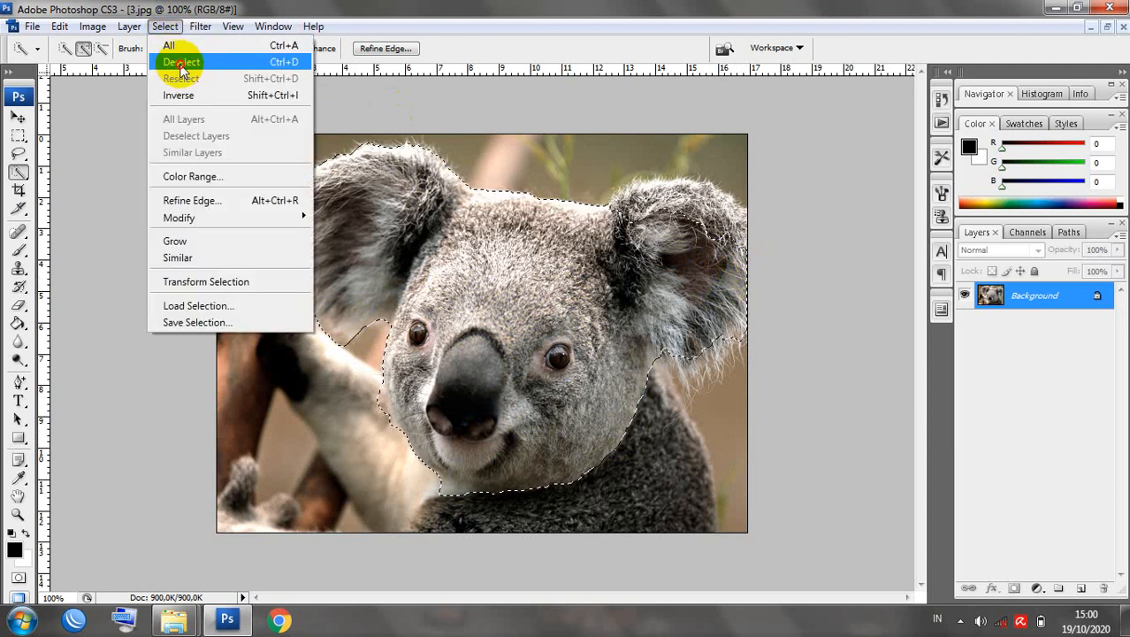
pyautogui.click(179, 62)
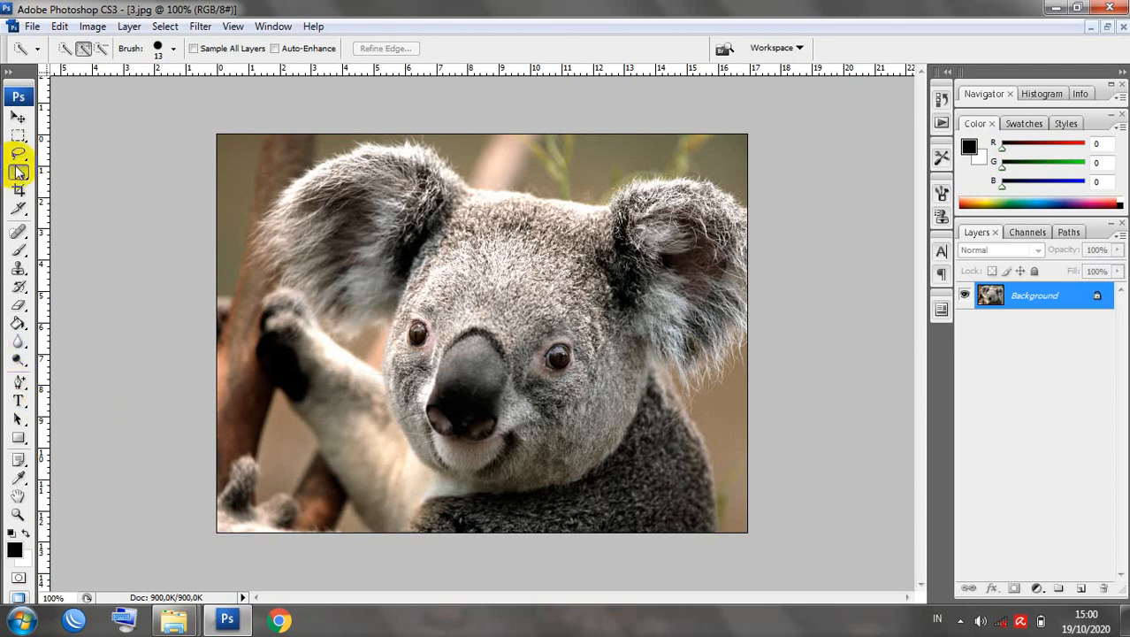
# With the Pen tool, start the outline with points around the koala's left ear.
pyautogui.click(19, 384)
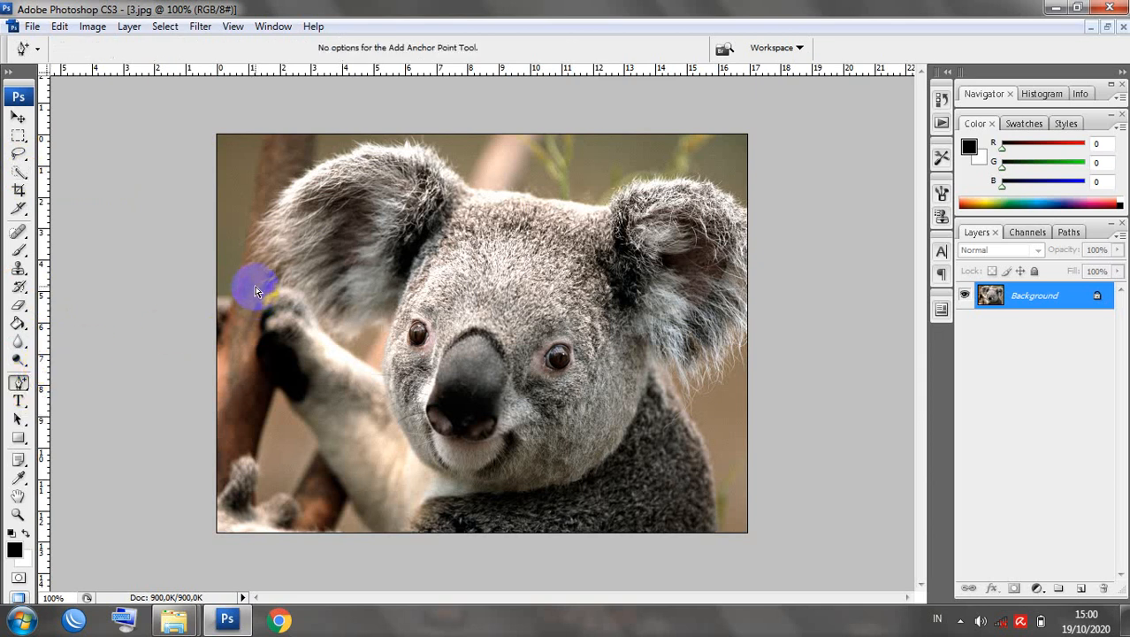
pyautogui.click(19, 387)
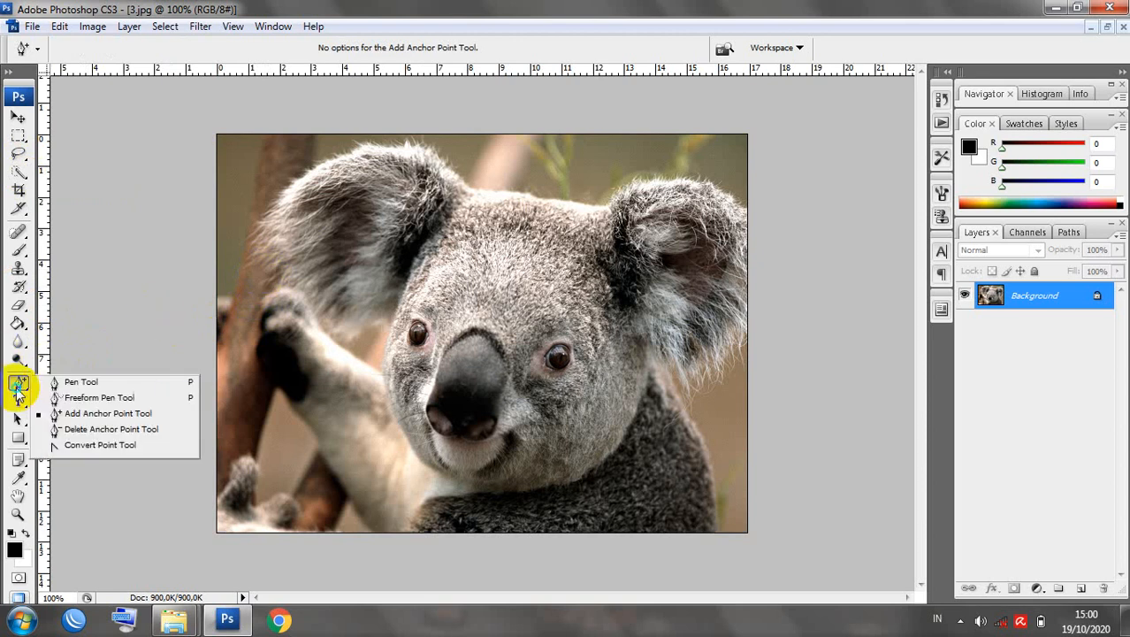
pyautogui.moveTo(20, 394); pyautogui.dragTo(75, 389)
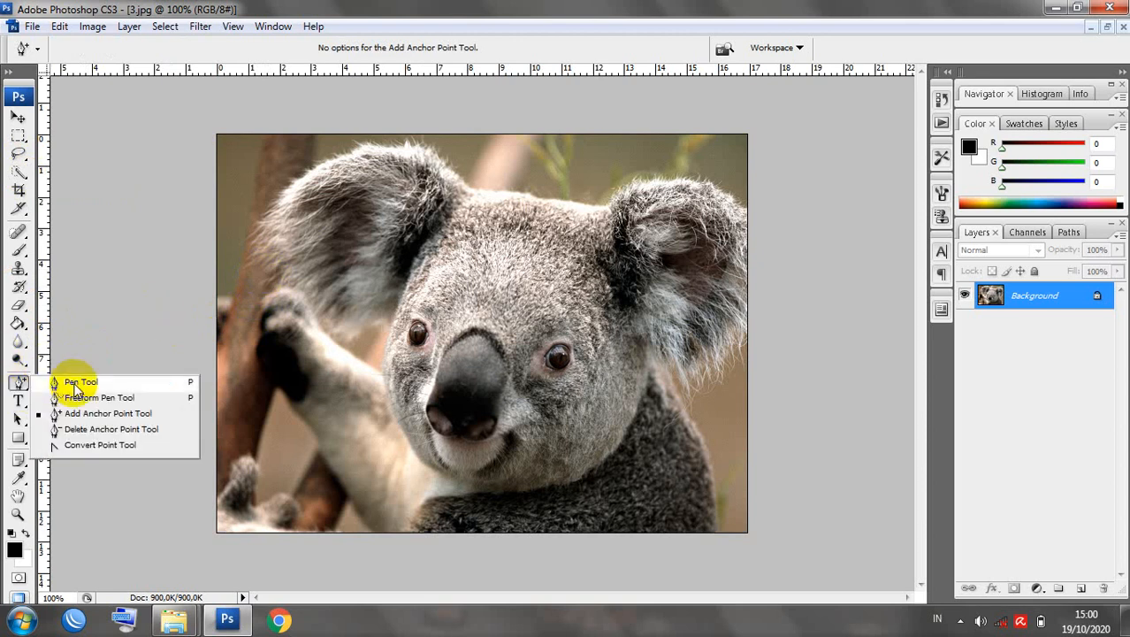
pyautogui.moveTo(75, 387); pyautogui.dragTo(76, 384)
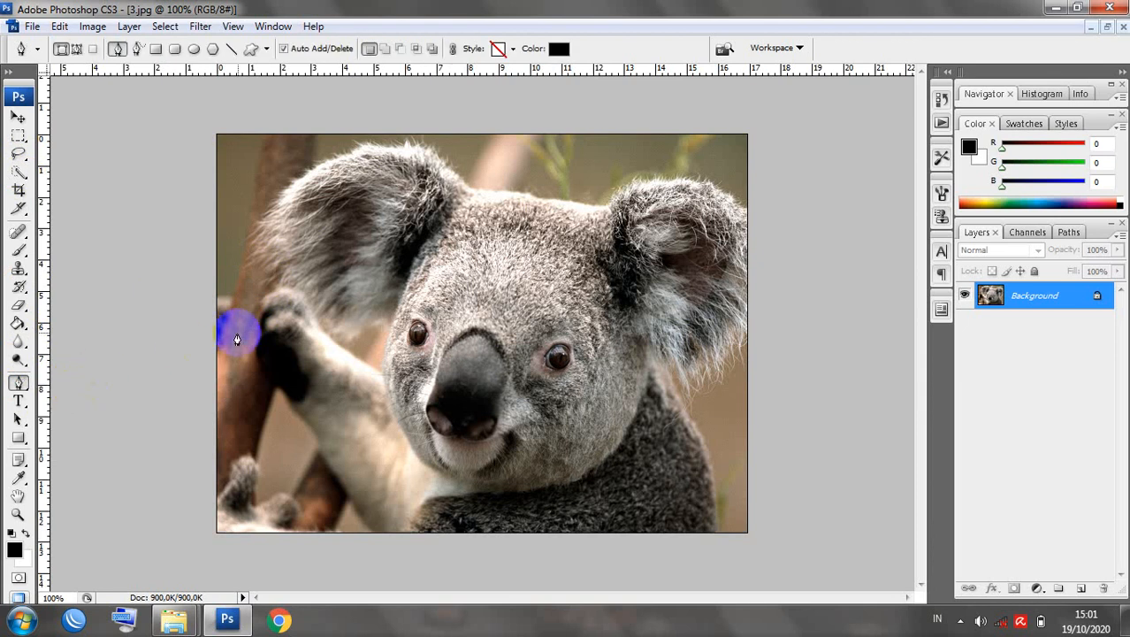
pyautogui.click(267, 275)
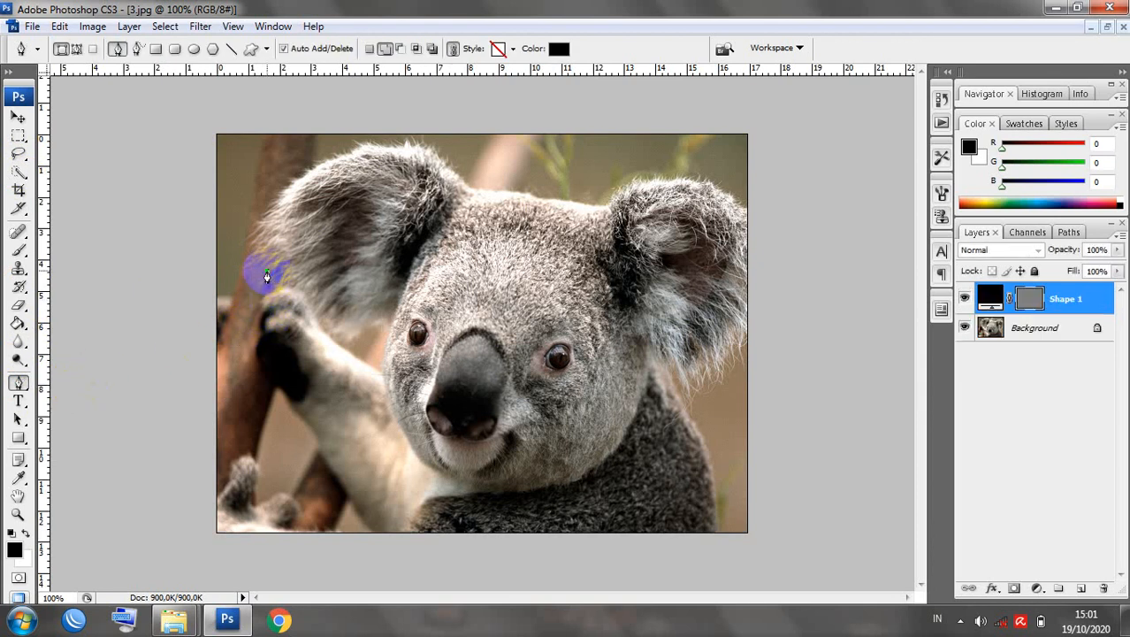
pyautogui.click(298, 178)
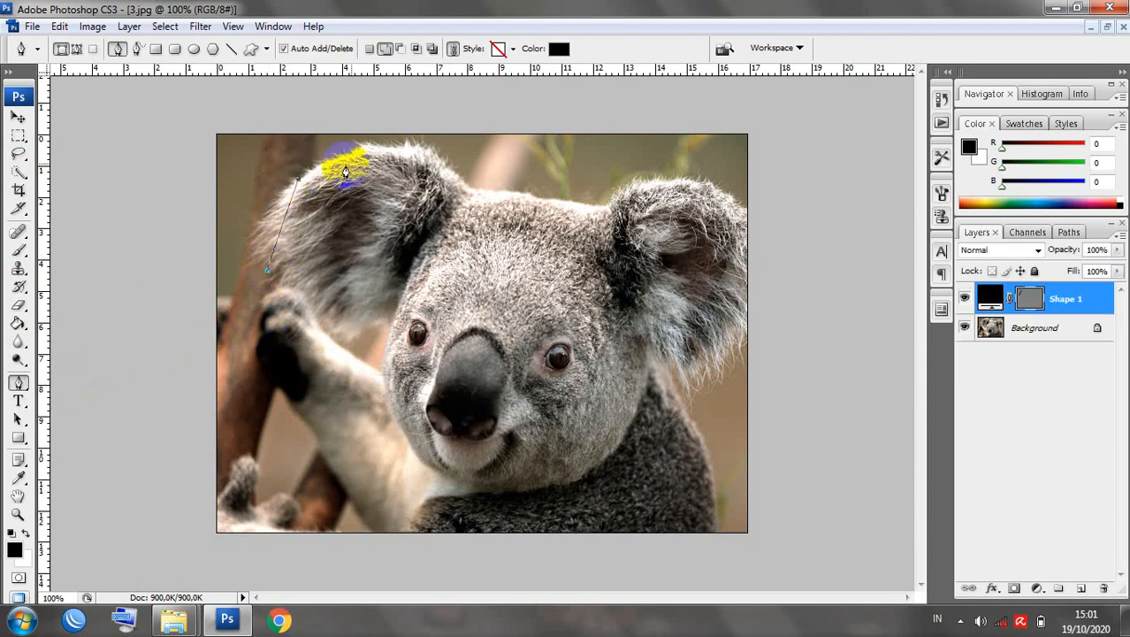
pyautogui.click(414, 146)
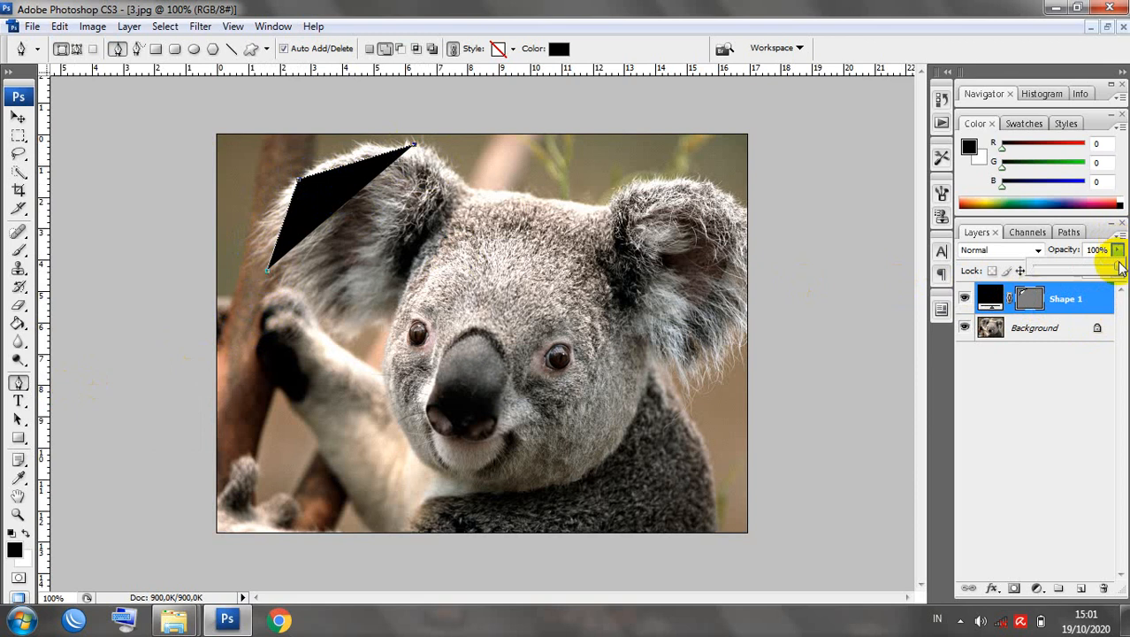
# Set the Shape 1 layer's opacity and fill both to 0%.
pyautogui.click(1118, 251)
pyautogui.moveTo(1113, 267); pyautogui.dragTo(1025, 268)
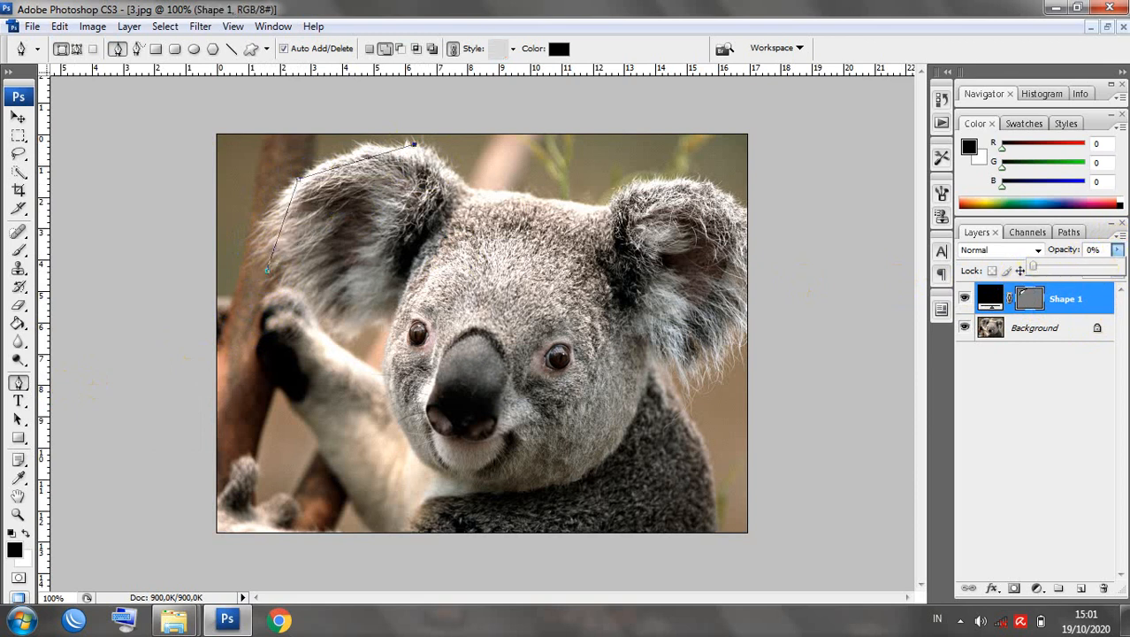
pyautogui.click(1118, 251)
pyautogui.click(1118, 272)
pyautogui.moveTo(1113, 299); pyautogui.dragTo(474, 184)
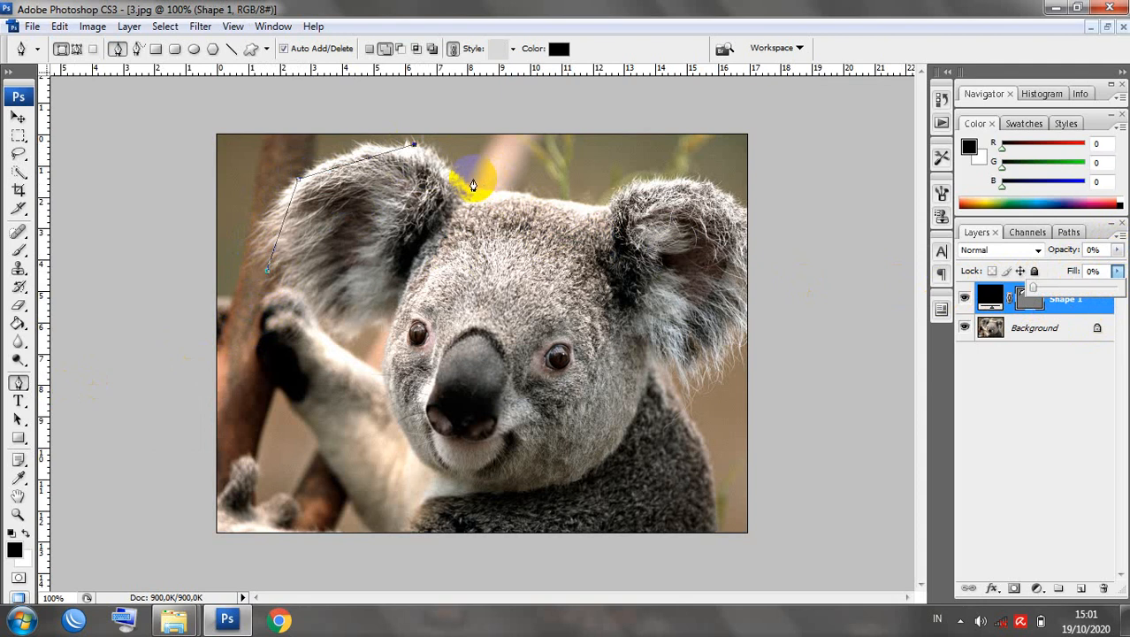
pyautogui.click(468, 185)
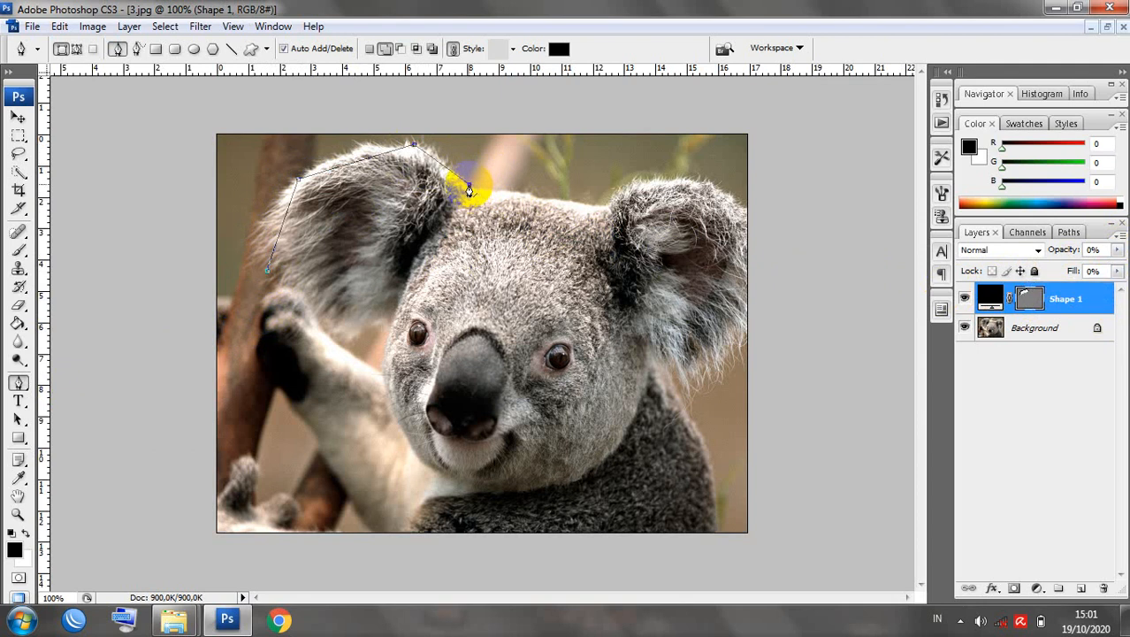
# Continue the outline around the right ear, cheeks and chin, closing it at the first point.
pyautogui.click(608, 207)
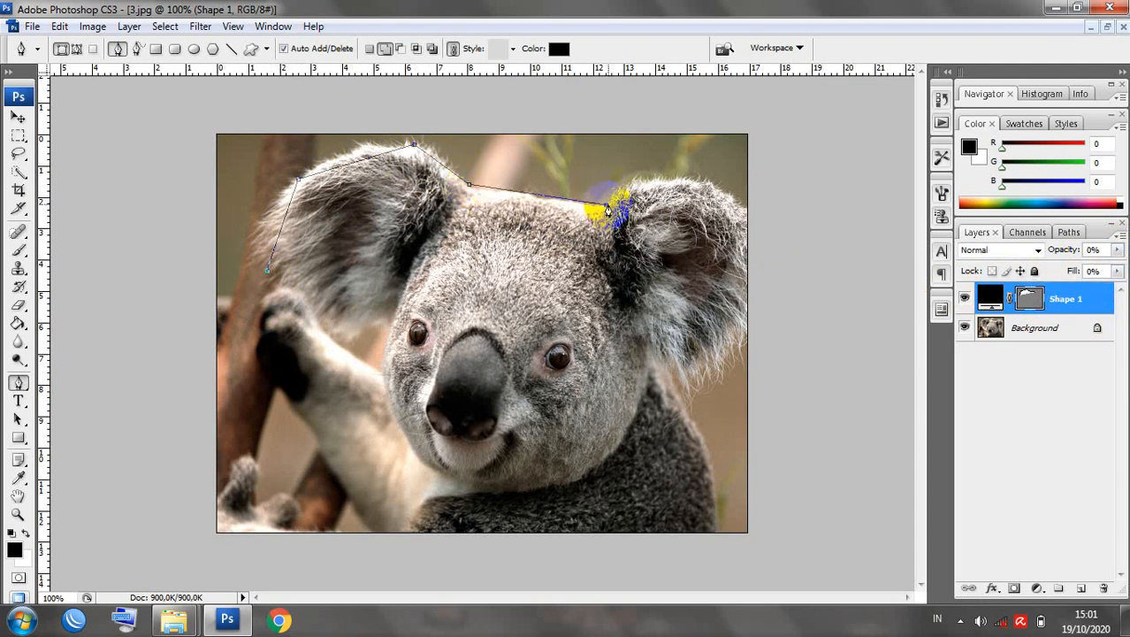
pyautogui.click(705, 183)
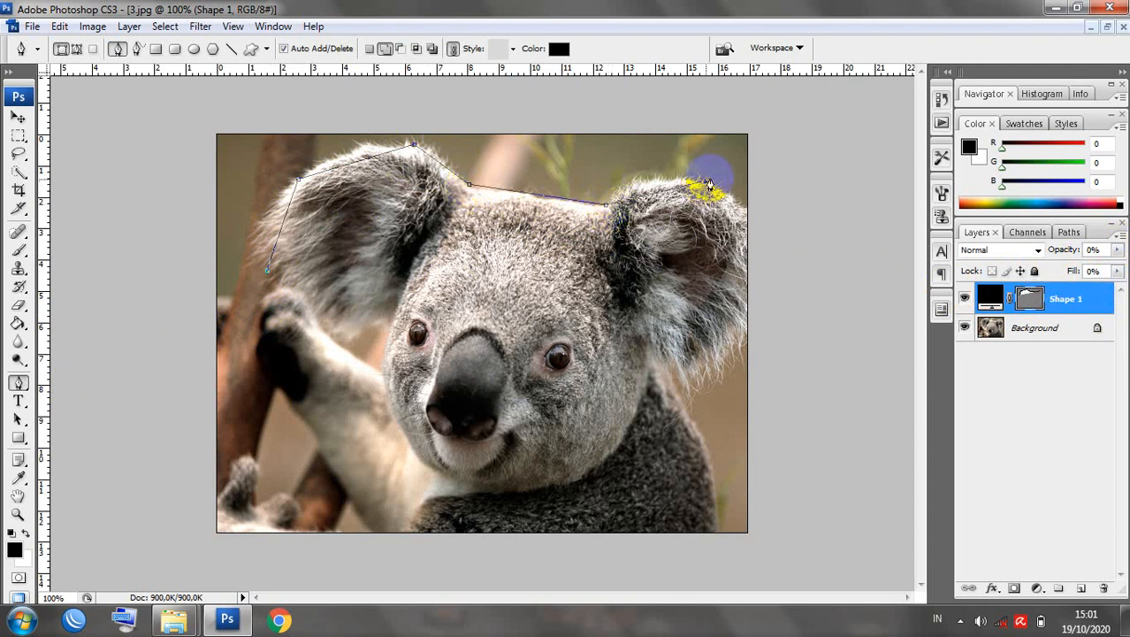
pyautogui.click(750, 237)
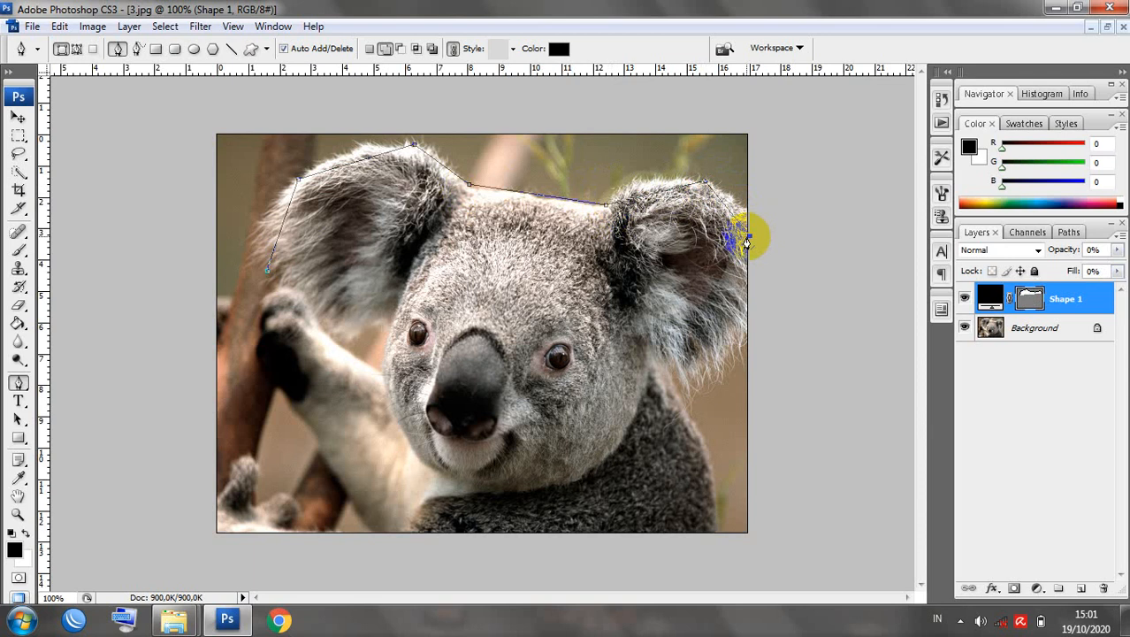
pyautogui.click(738, 352)
pyautogui.click(674, 367)
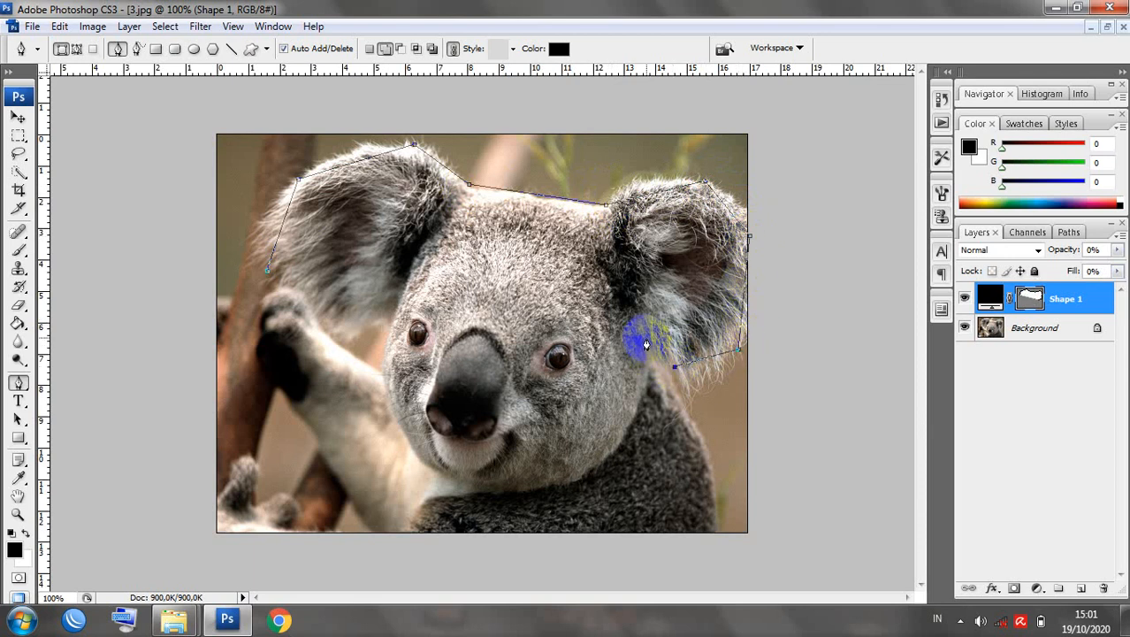
pyautogui.click(648, 338)
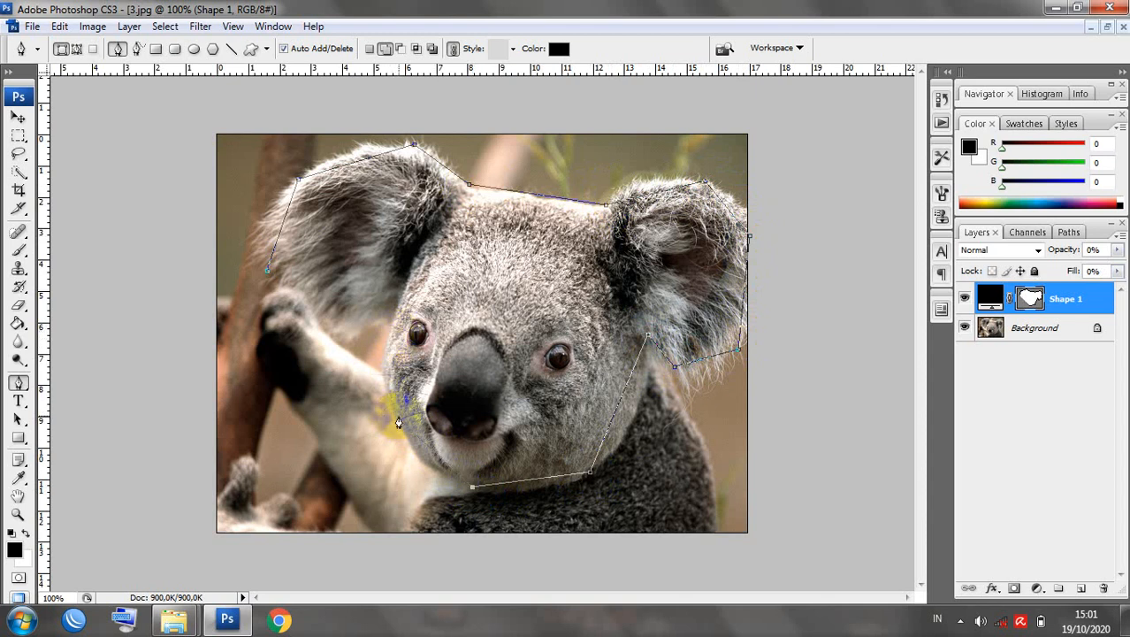
pyautogui.click(396, 416)
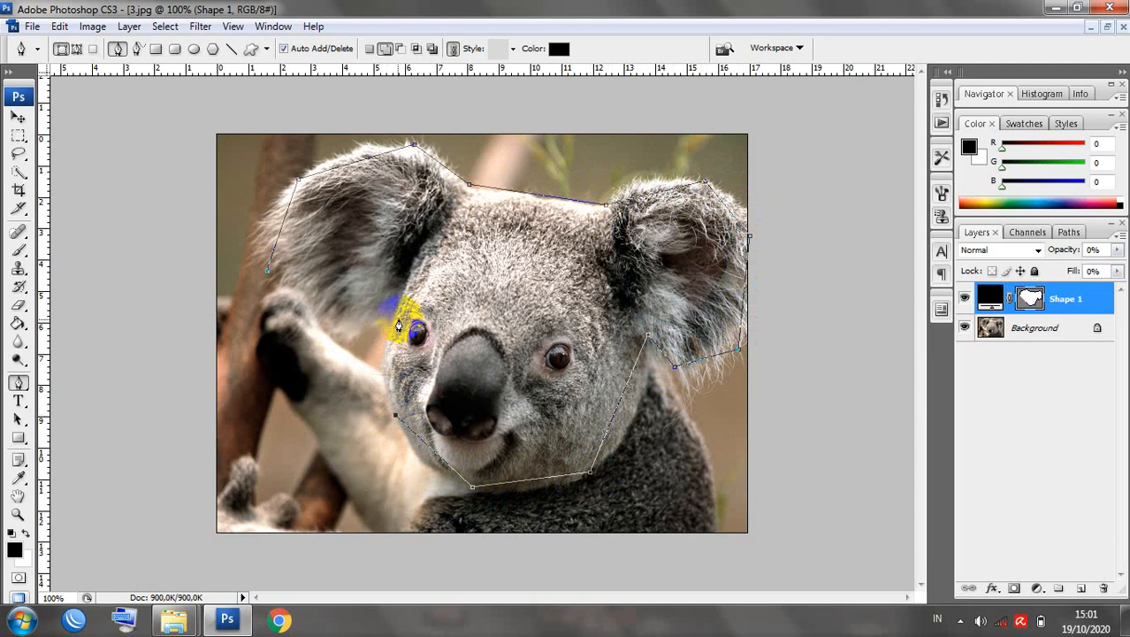
pyautogui.click(393, 322)
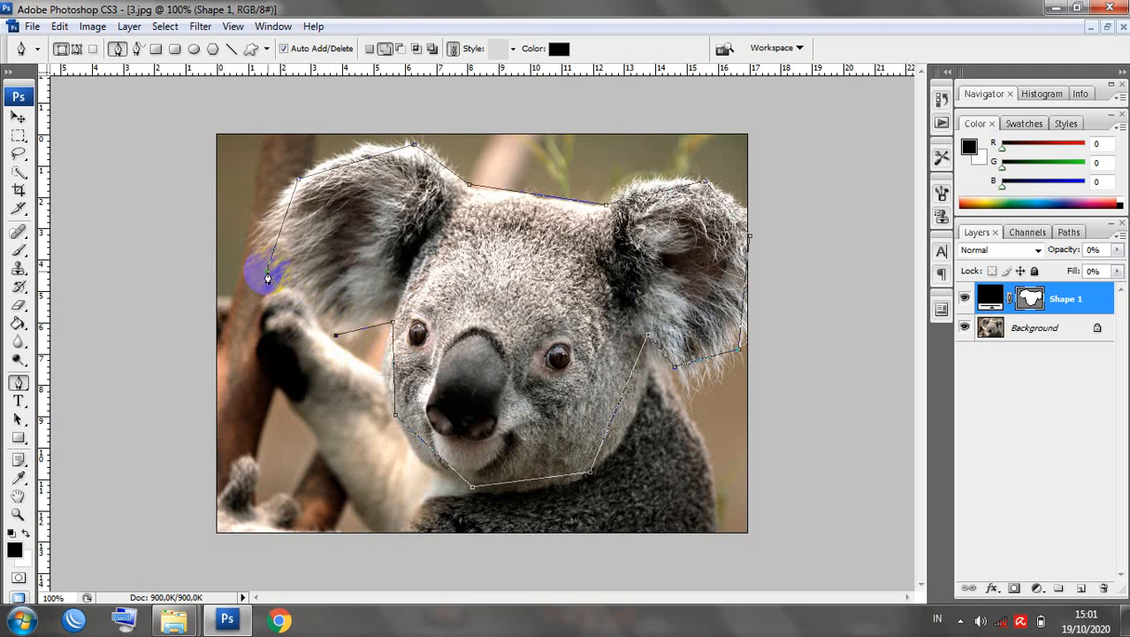
pyautogui.click(268, 276)
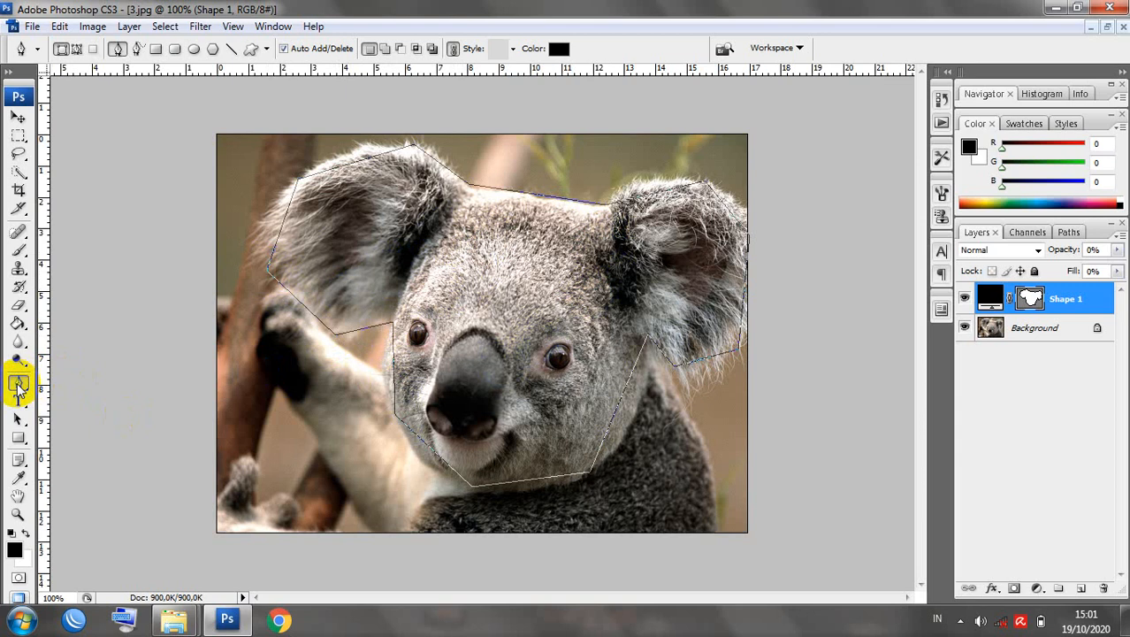
# With the Add Anchor Point tool, bend the outline around the left and right ears.
pyautogui.click(19, 383)
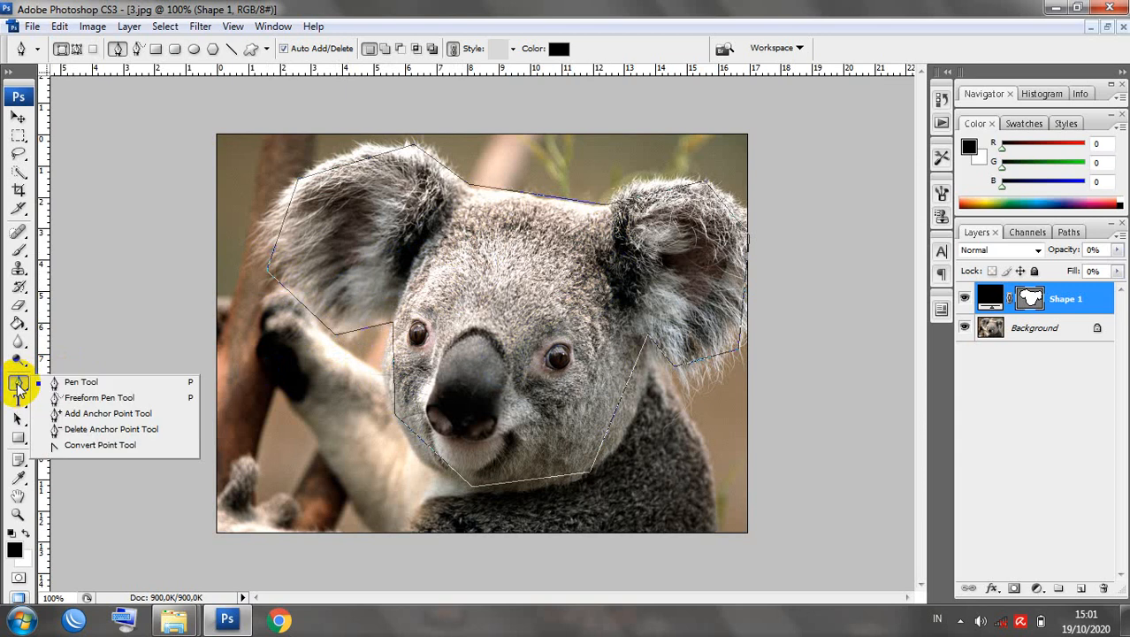
pyautogui.click(89, 413)
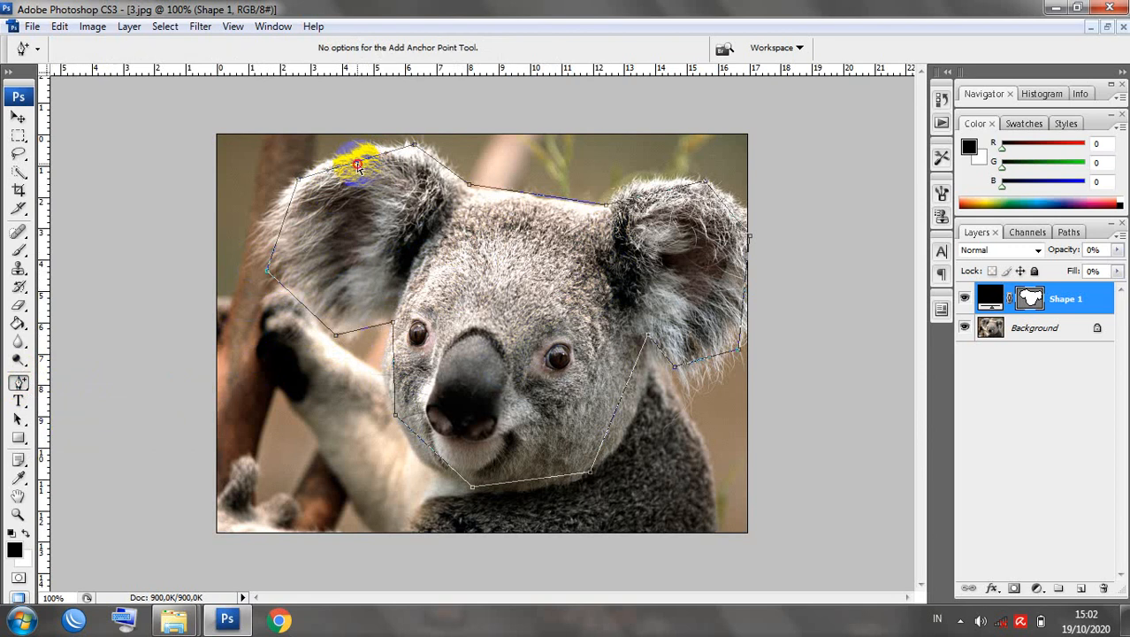
pyautogui.moveTo(356, 165); pyautogui.dragTo(353, 154)
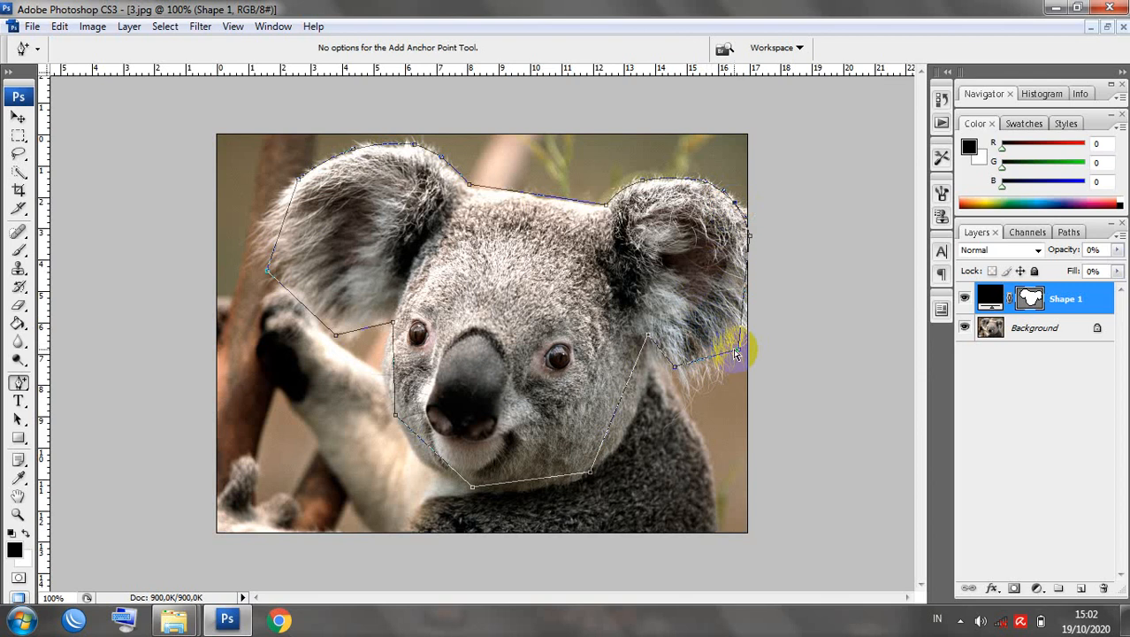
pyautogui.moveTo(739, 352); pyautogui.dragTo(732, 343)
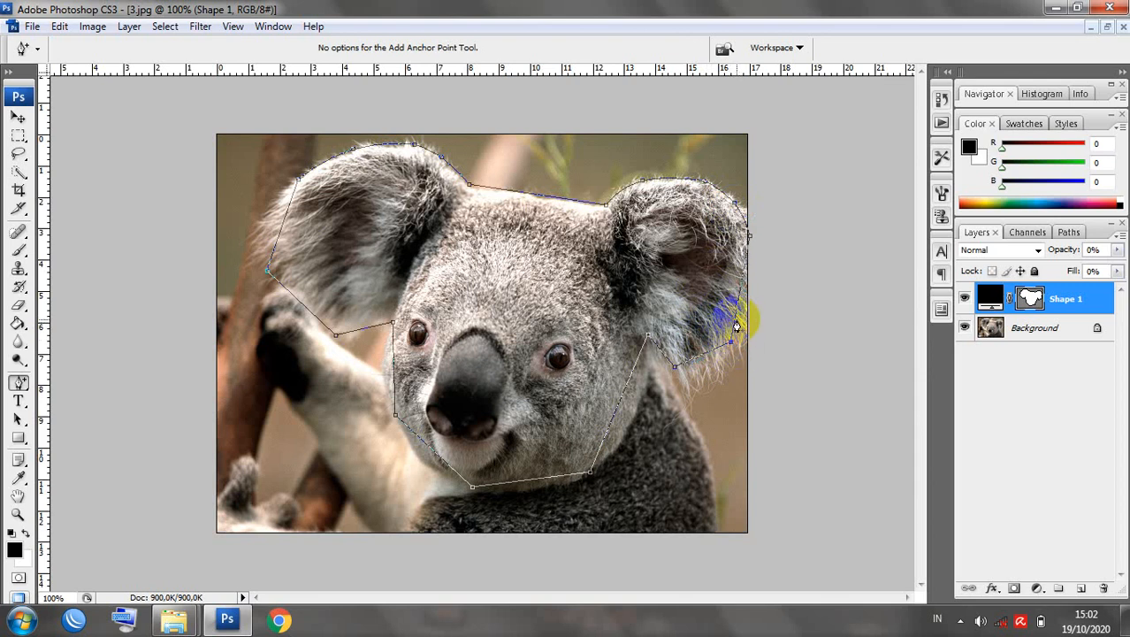
pyautogui.moveTo(736, 318); pyautogui.dragTo(752, 315)
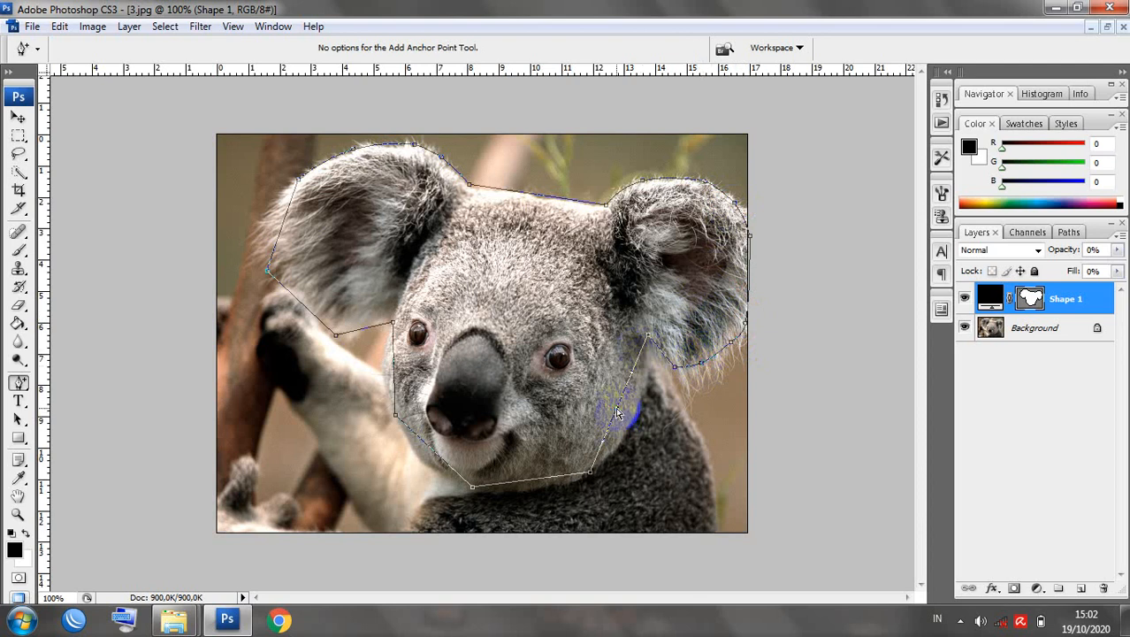
# Curve the outline outward along the cheeks, chin and left ear.
pyautogui.moveTo(618, 413)
pyautogui.mouseDown()
pyautogui.moveTo(631, 408)
pyautogui.moveTo(638, 422)
pyautogui.mouseUp()
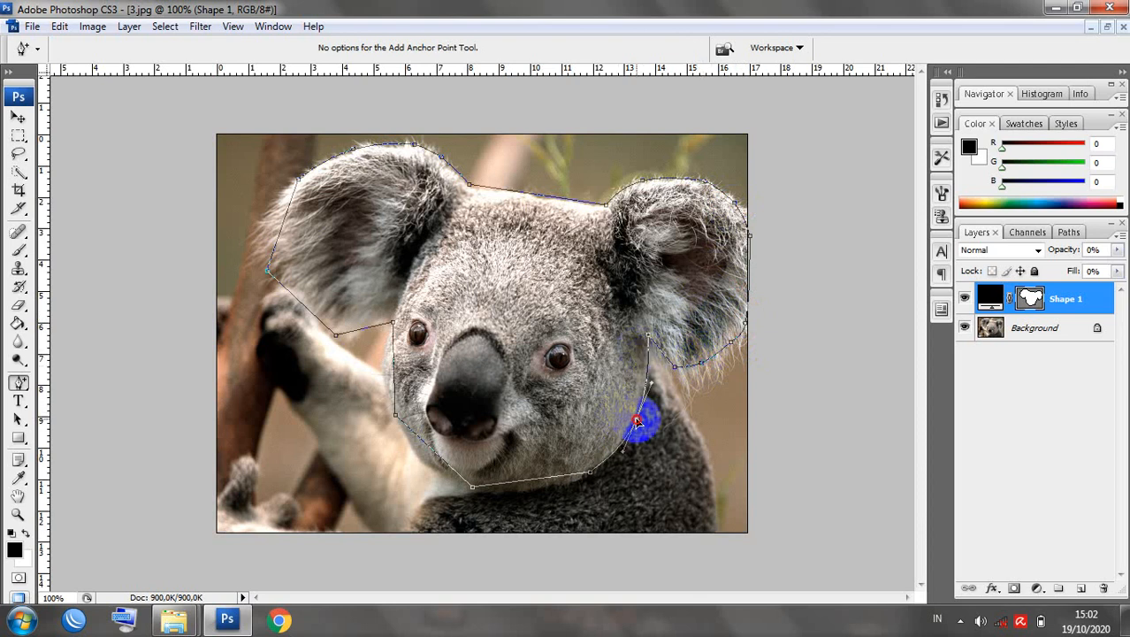
pyautogui.moveTo(528, 485); pyautogui.dragTo(526, 493)
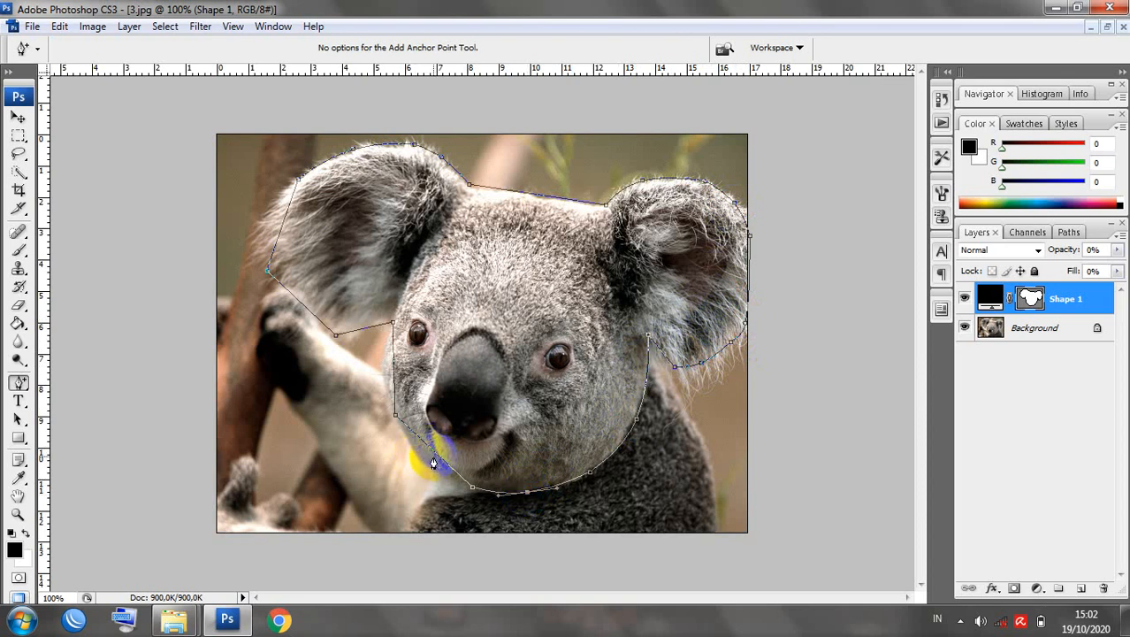
pyautogui.moveTo(436, 453); pyautogui.dragTo(424, 463)
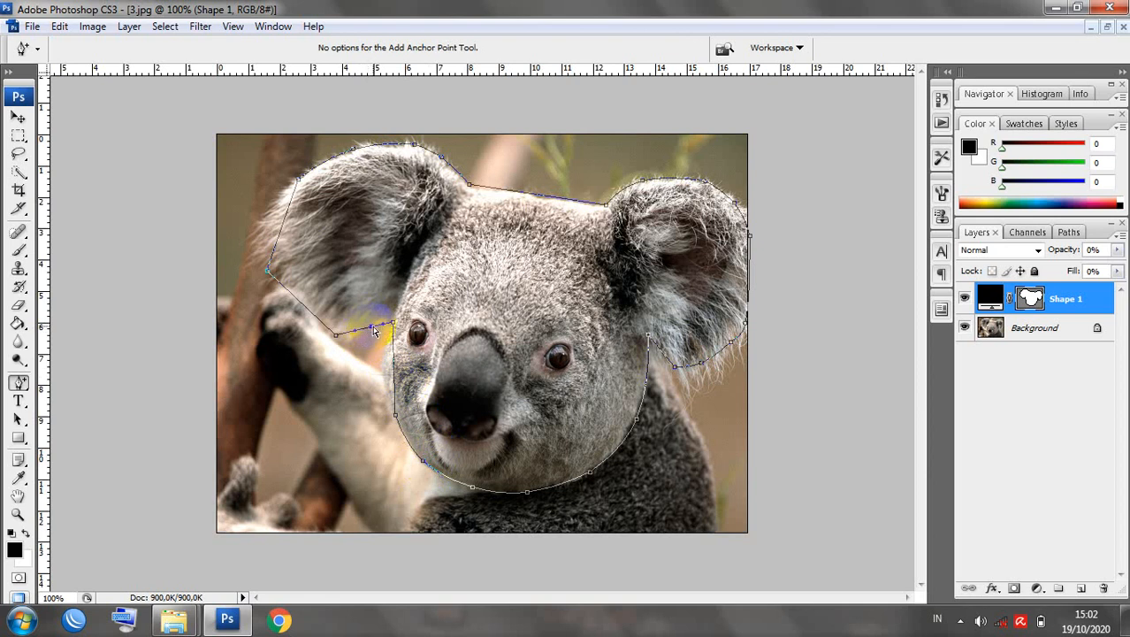
pyautogui.moveTo(361, 334); pyautogui.dragTo(315, 314)
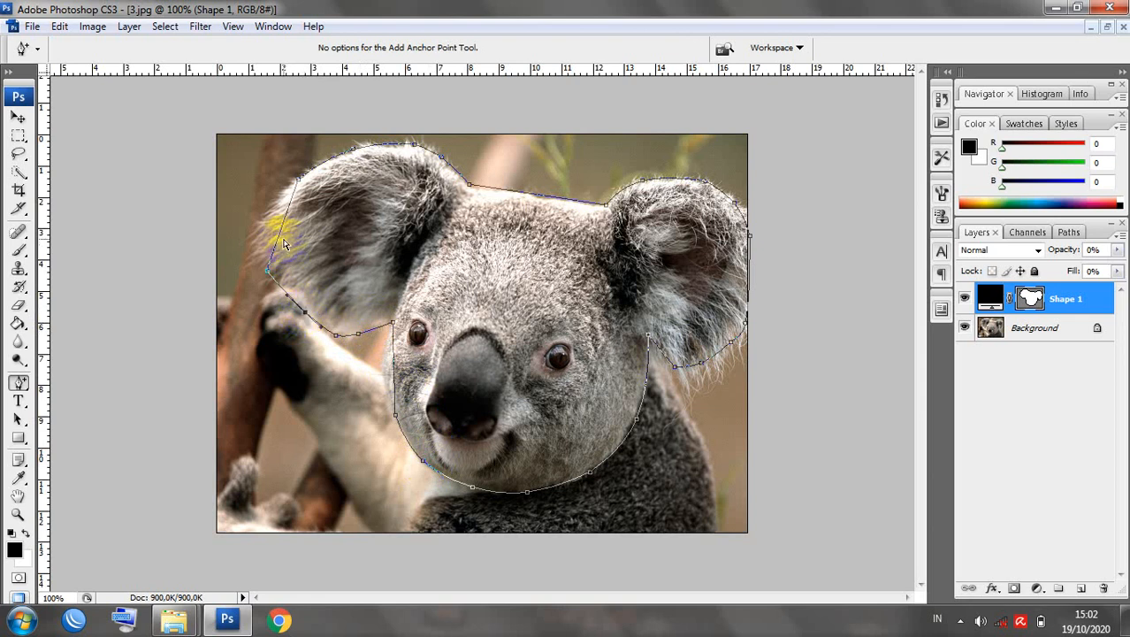
pyautogui.moveTo(283, 229); pyautogui.dragTo(255, 231)
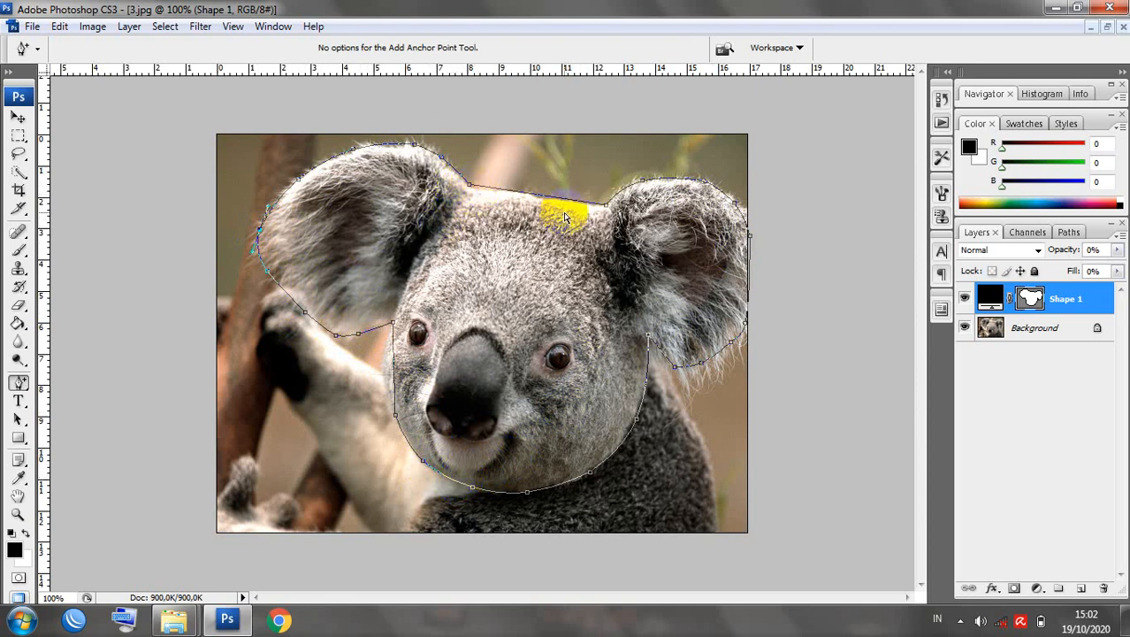
# Convert the head outline into a selection with 0-pixel feather.
pyautogui.rightClick(367, 336)
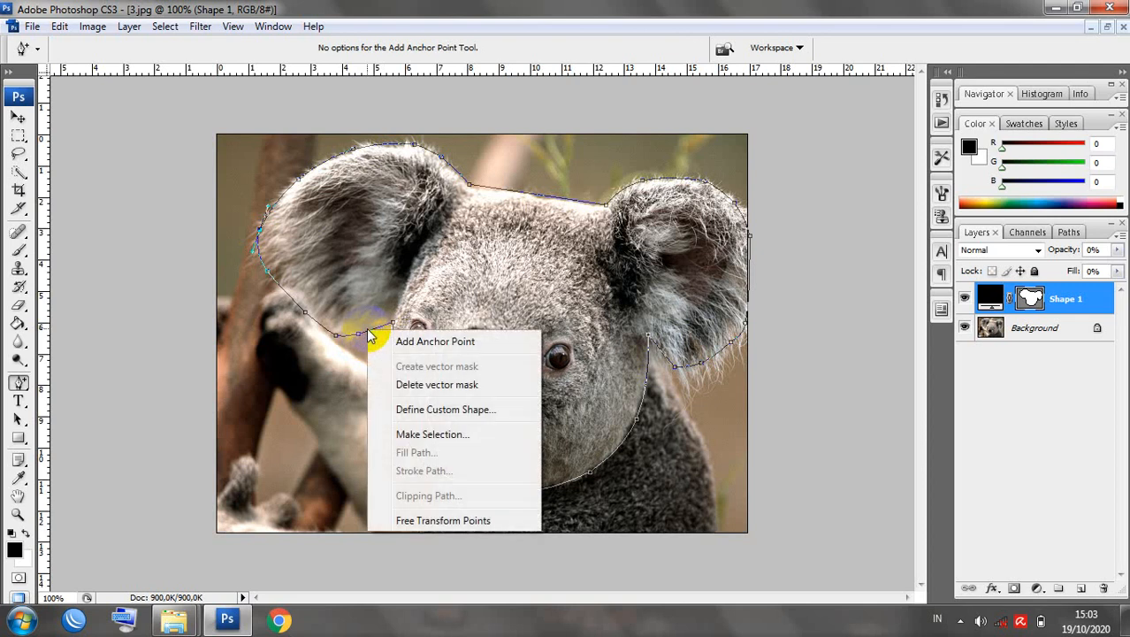
pyautogui.click(364, 334)
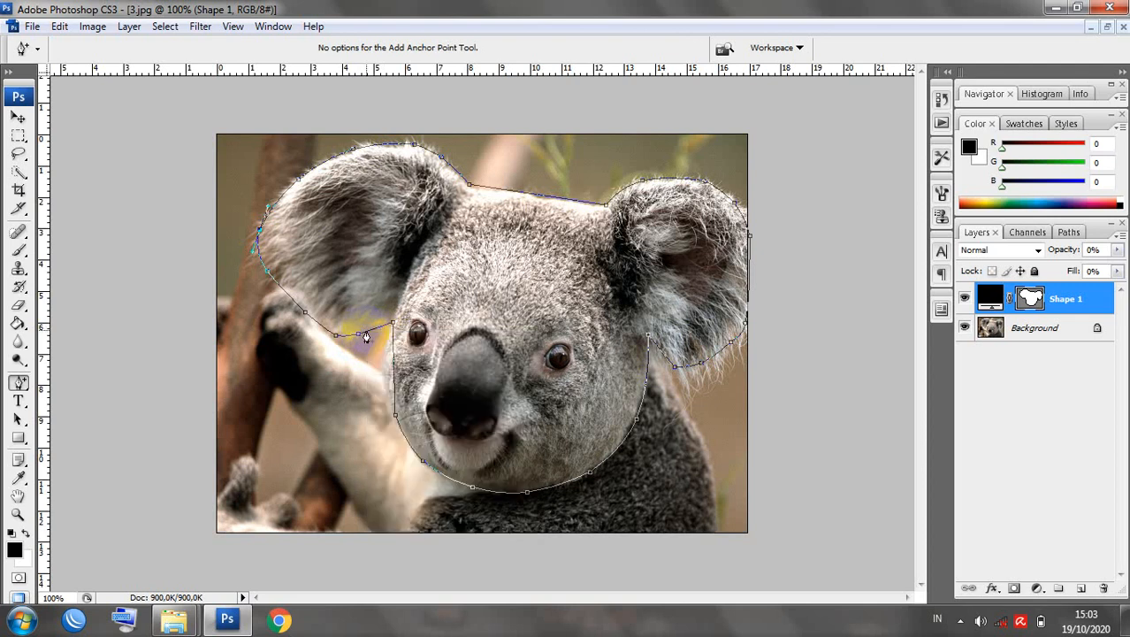
pyautogui.rightClick(365, 335)
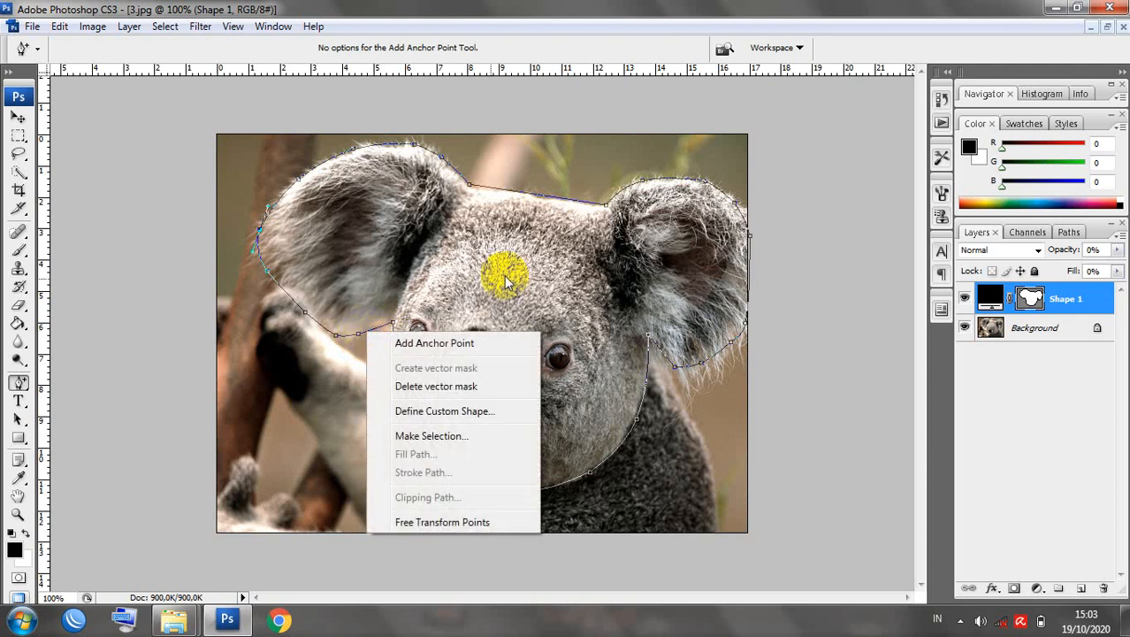
pyautogui.rightClick(644, 395)
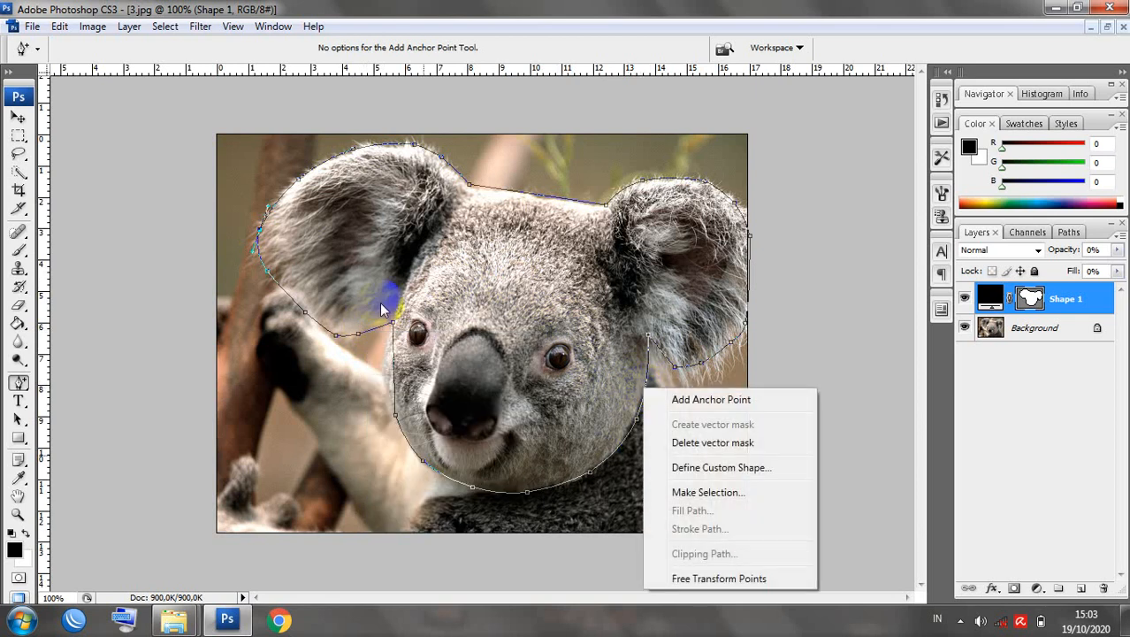
pyautogui.click(727, 499)
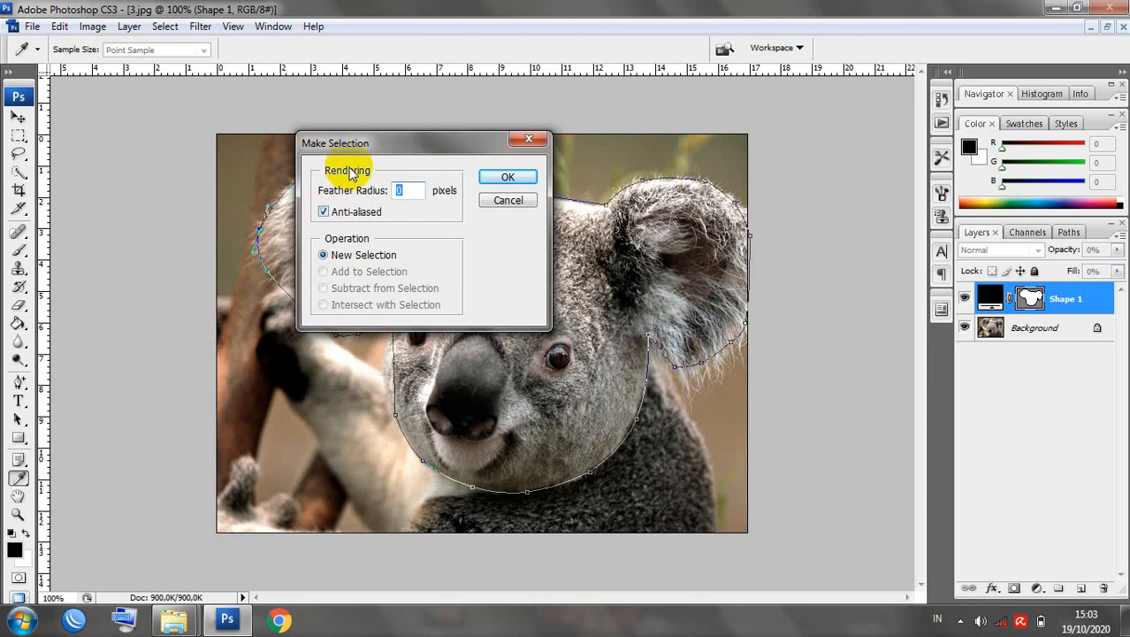
pyautogui.click(507, 180)
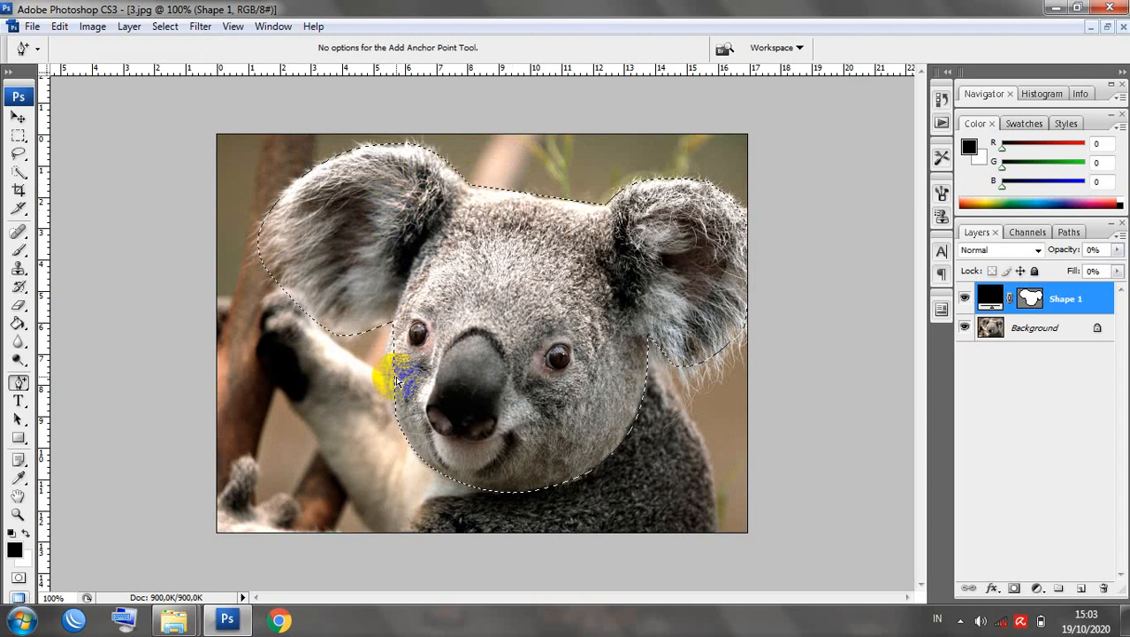
# Step back in History, add a left-cheek anchor, then make the selection again.
pyautogui.click(942, 100)
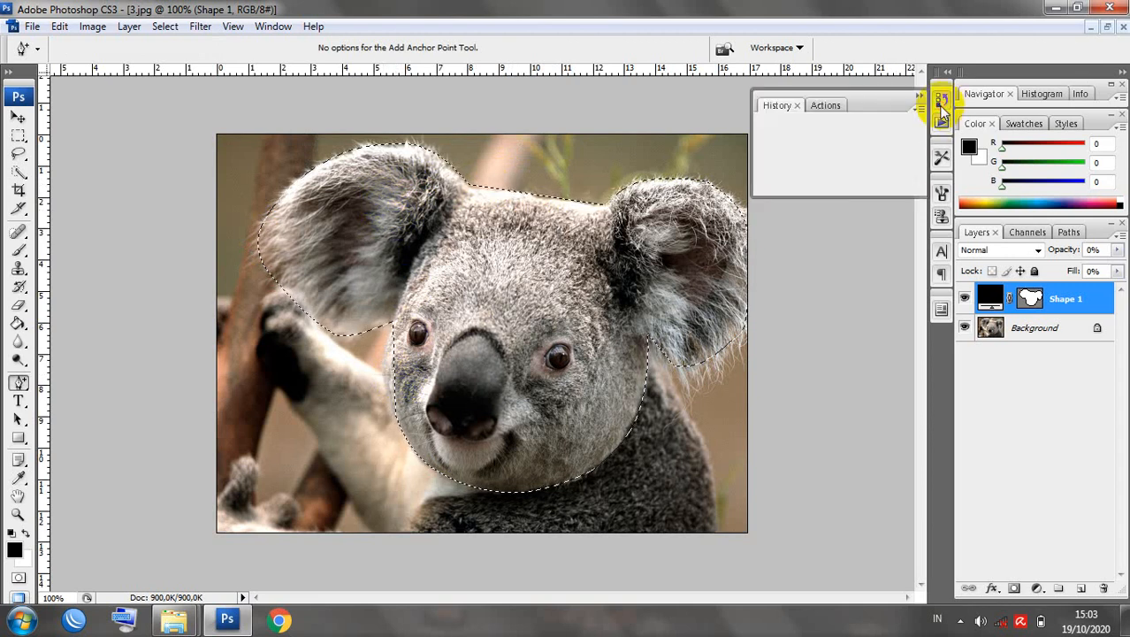
pyautogui.moveTo(918, 132); pyautogui.dragTo(923, 180)
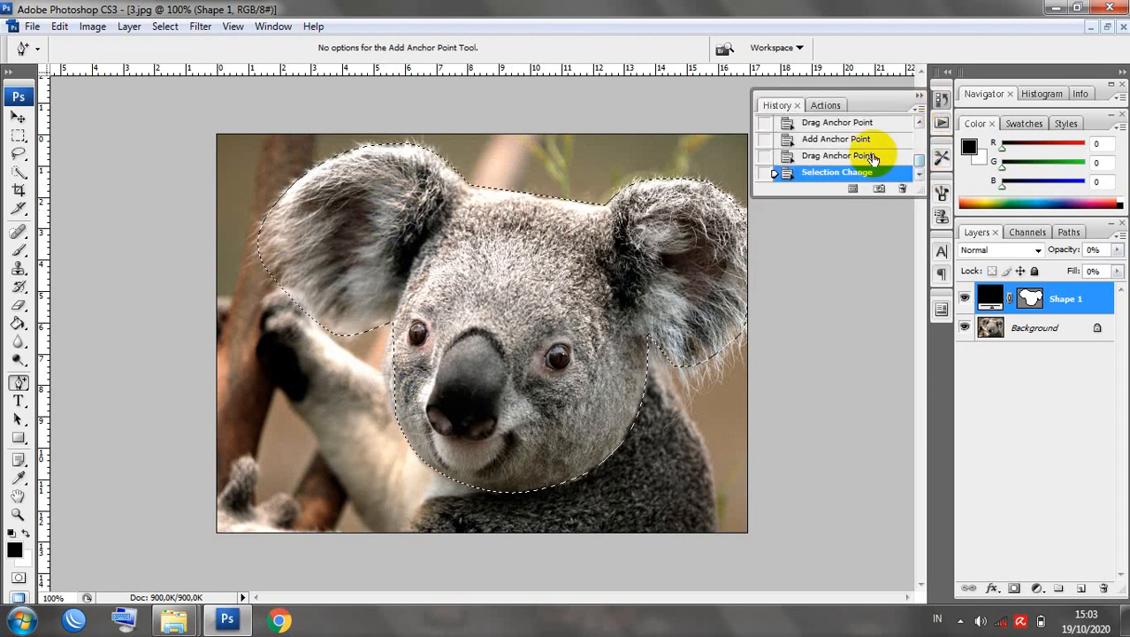
pyautogui.click(871, 156)
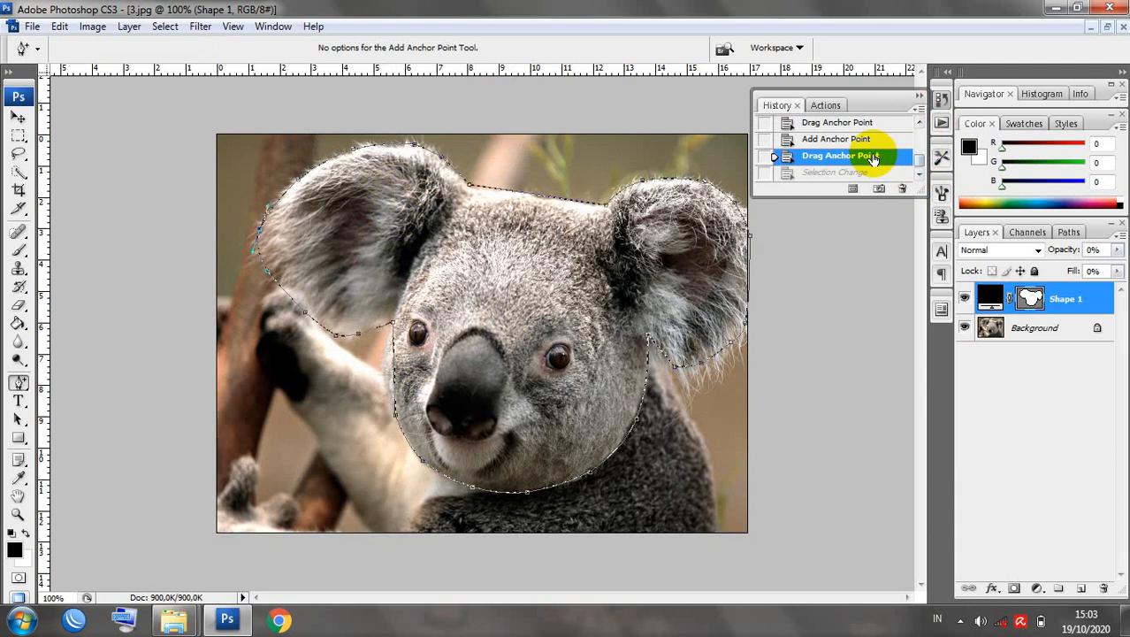
pyautogui.click(393, 379)
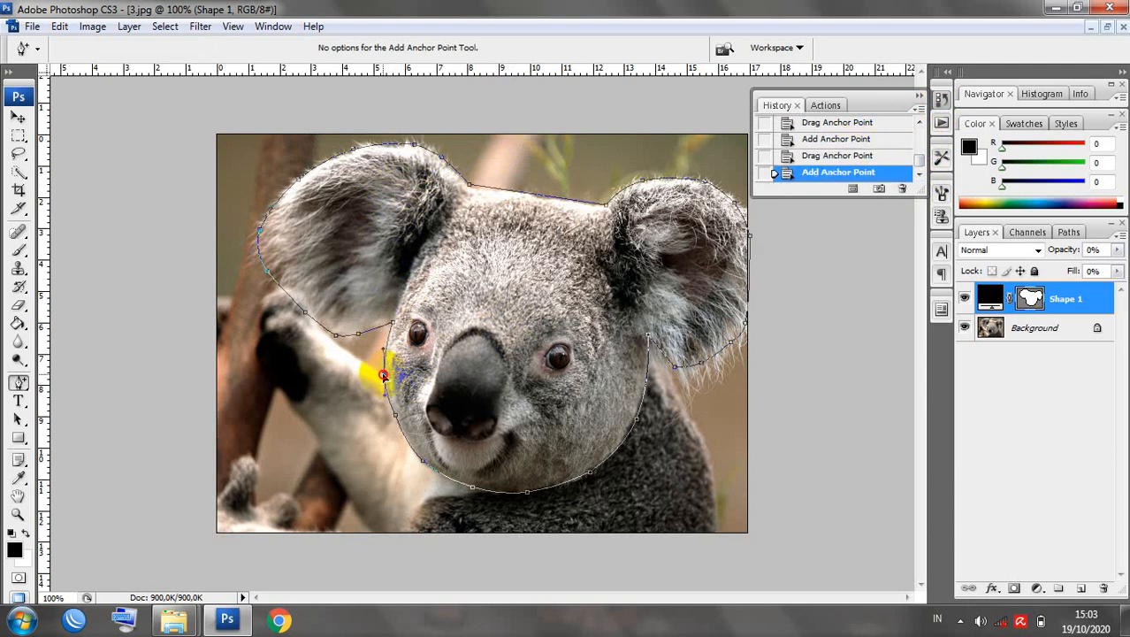
pyautogui.moveTo(380, 374); pyautogui.dragTo(382, 379)
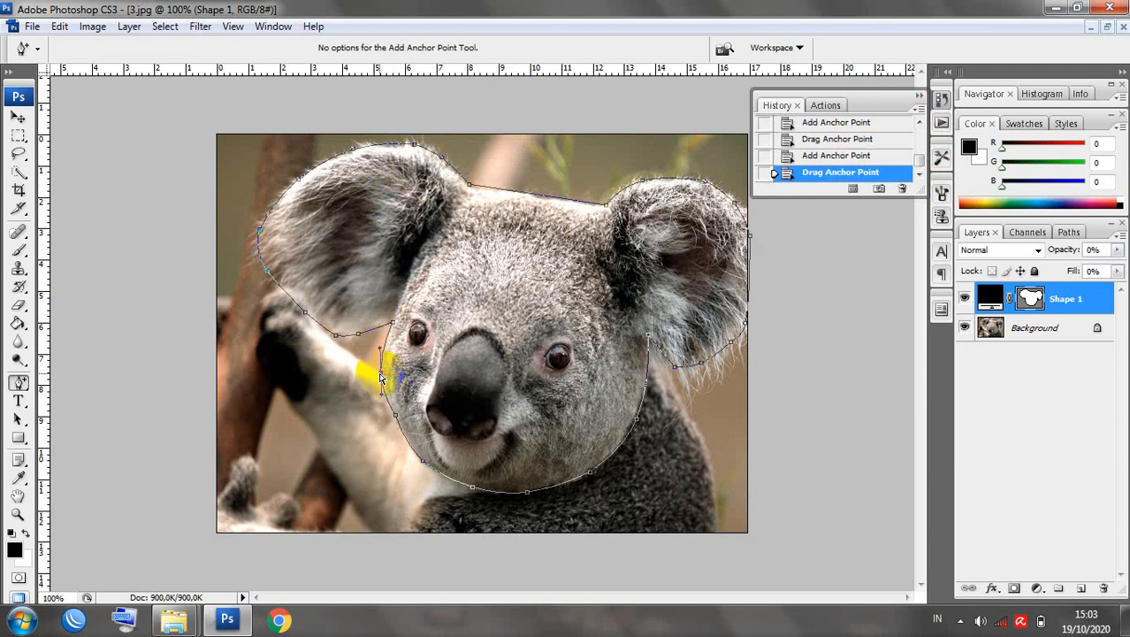
pyautogui.rightClick(441, 479)
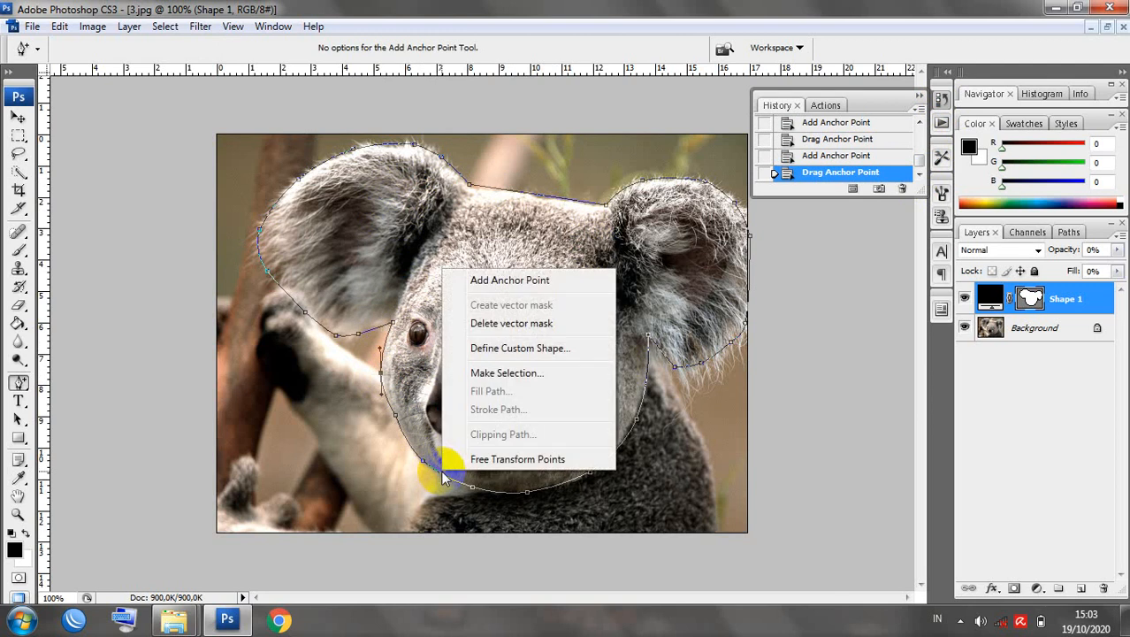
pyautogui.click(474, 373)
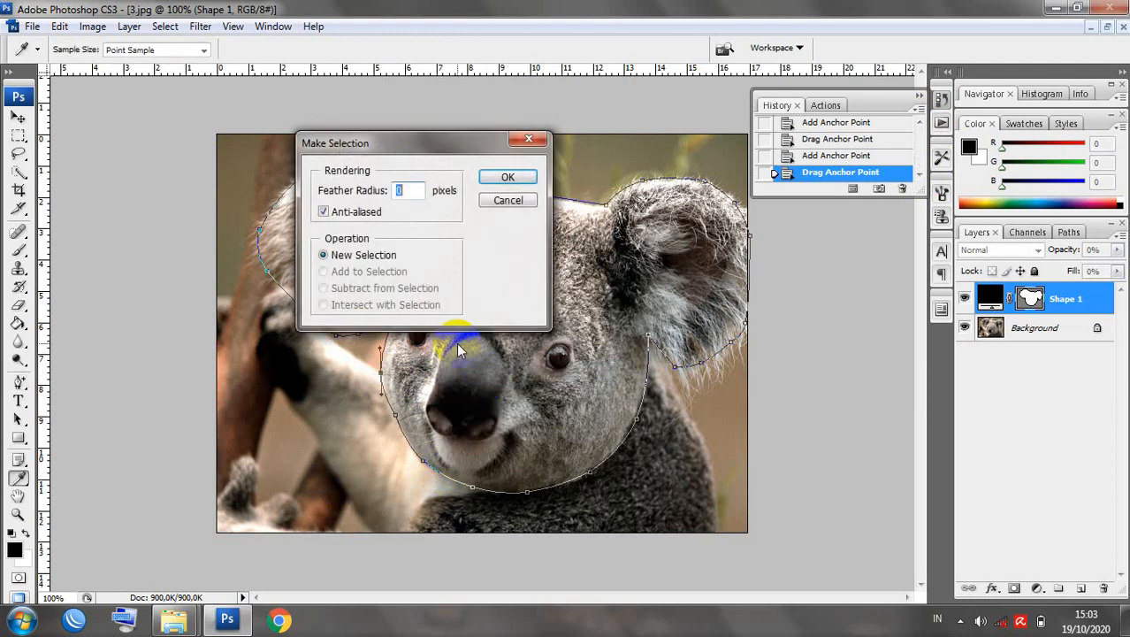
pyautogui.click(506, 178)
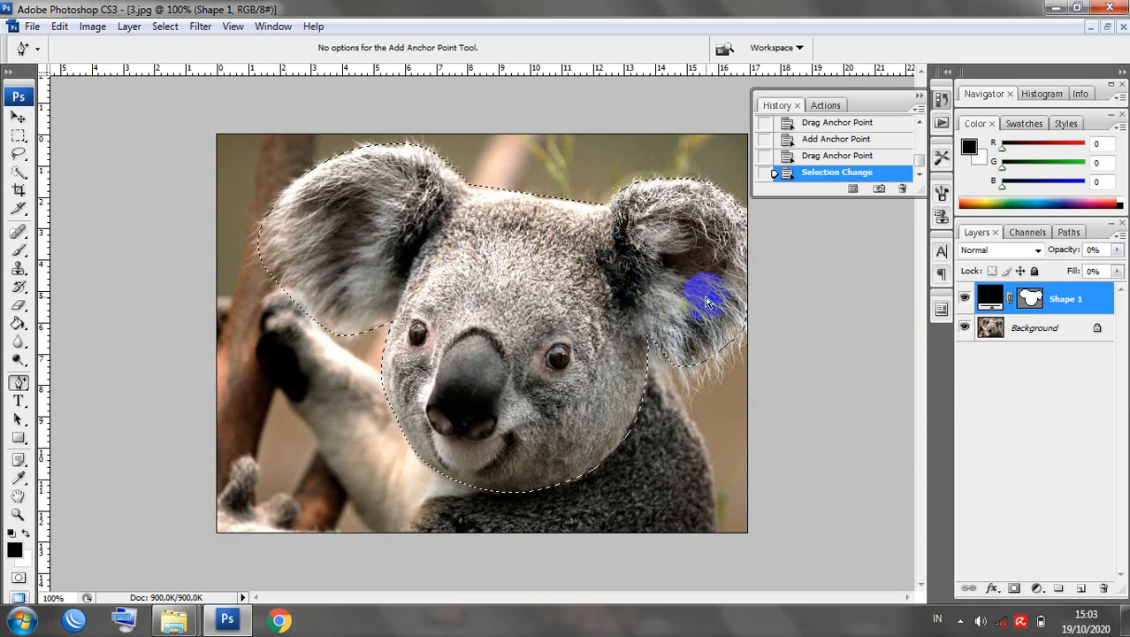
# Invert the selection so everything except the koala head is selected.
pyautogui.click(921, 97)
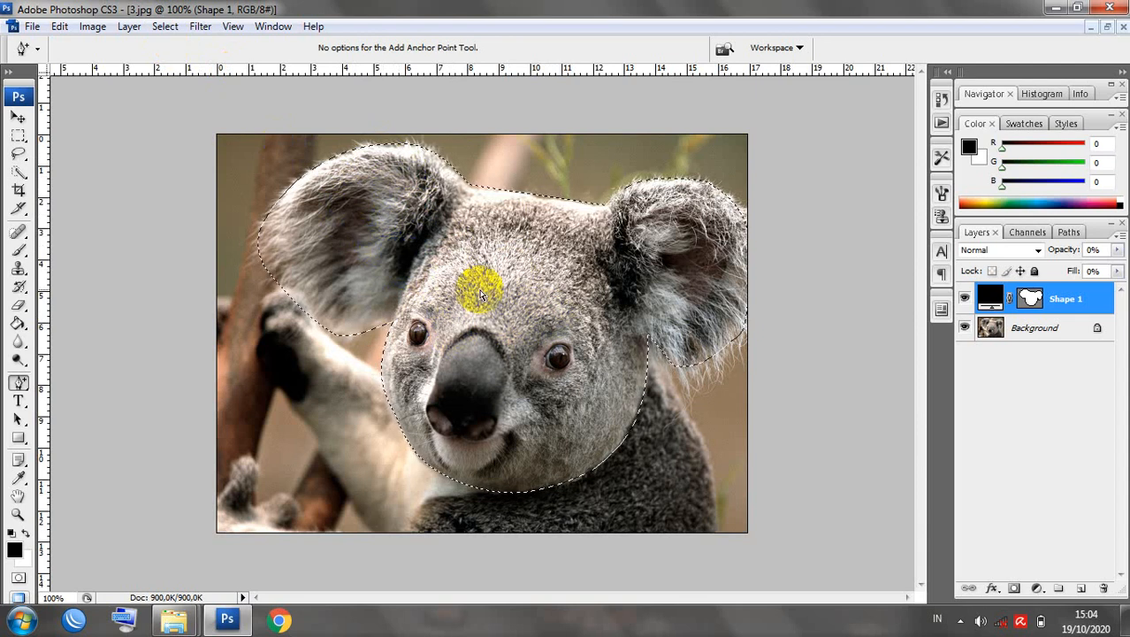
pyautogui.click(157, 28)
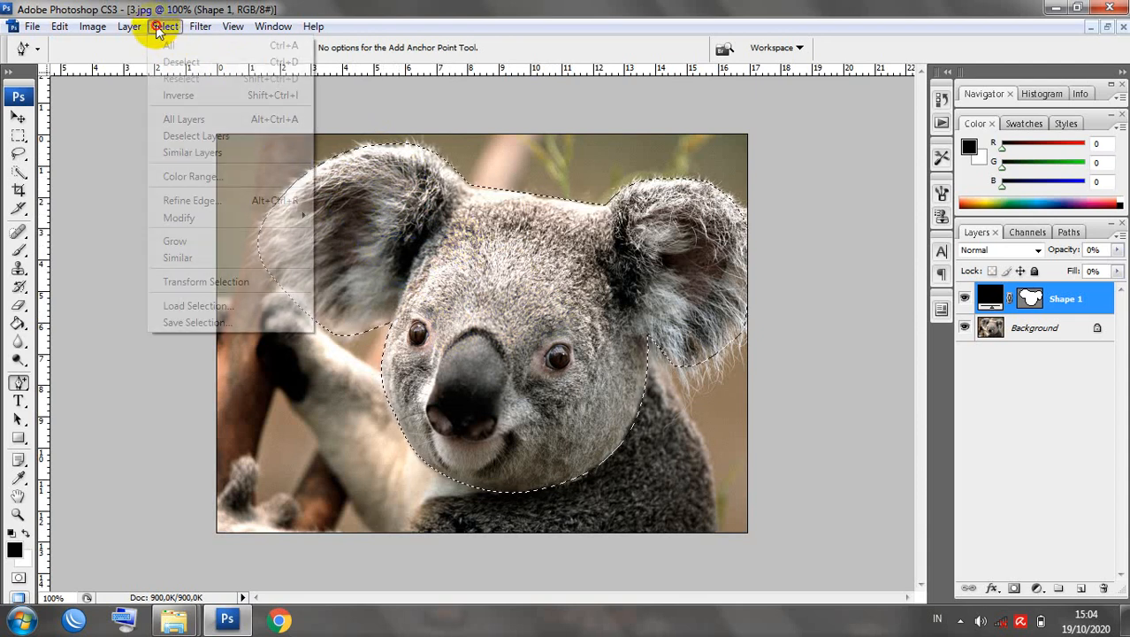
pyautogui.click(182, 94)
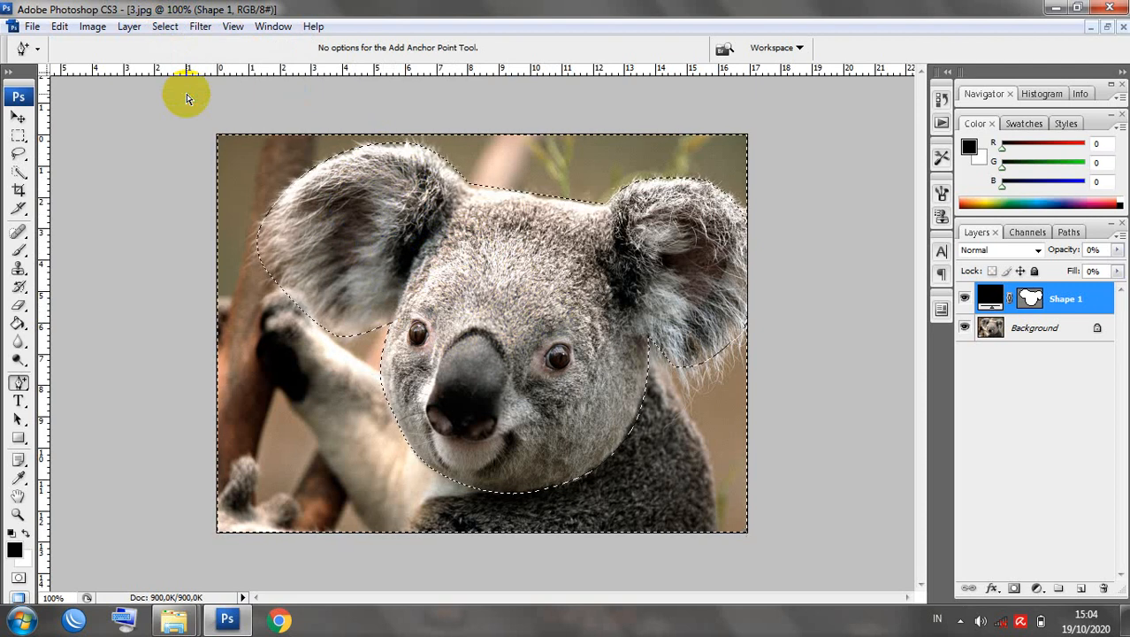
# Unlock the Background into Layer 0 and delete everything outside the head.
pyautogui.click(1050, 333)
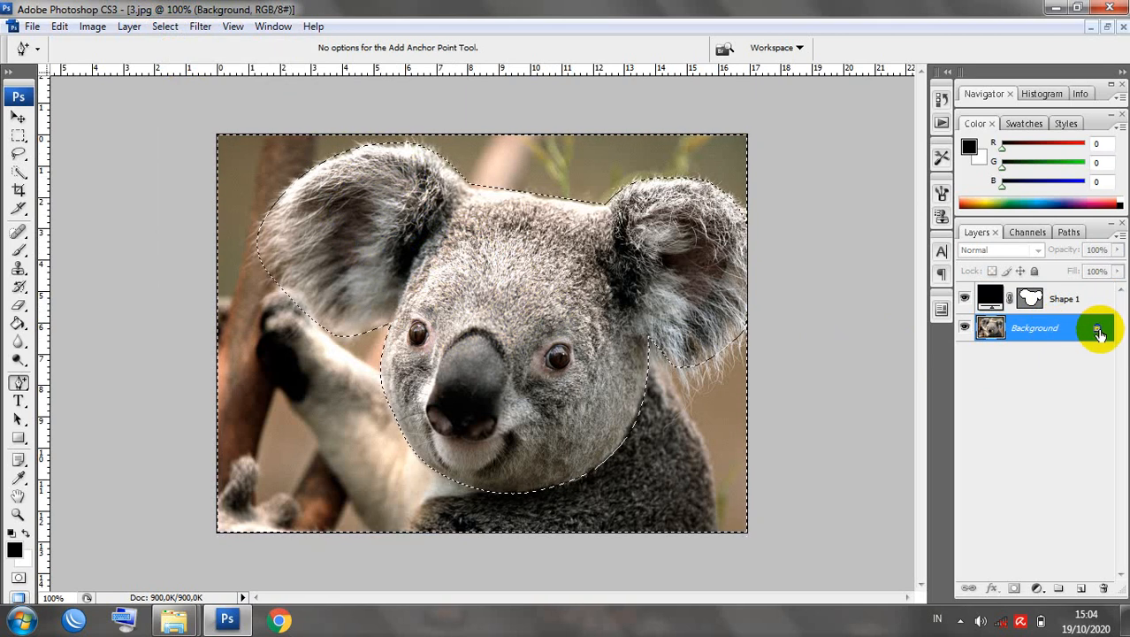
pyautogui.moveTo(1099, 333)
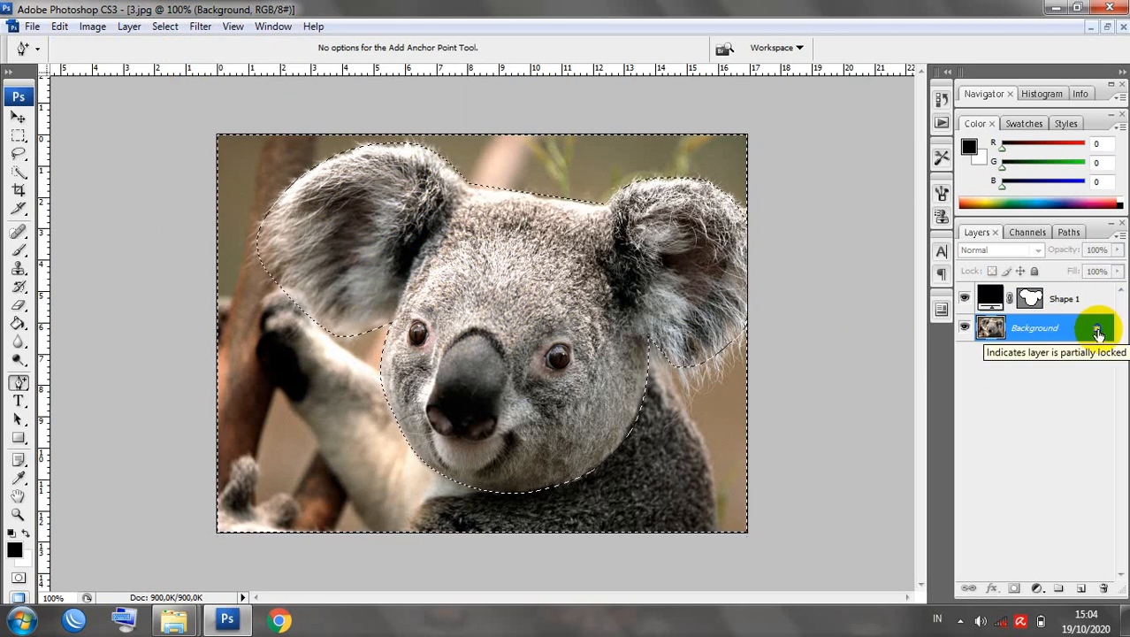
pyautogui.click(1097, 332)
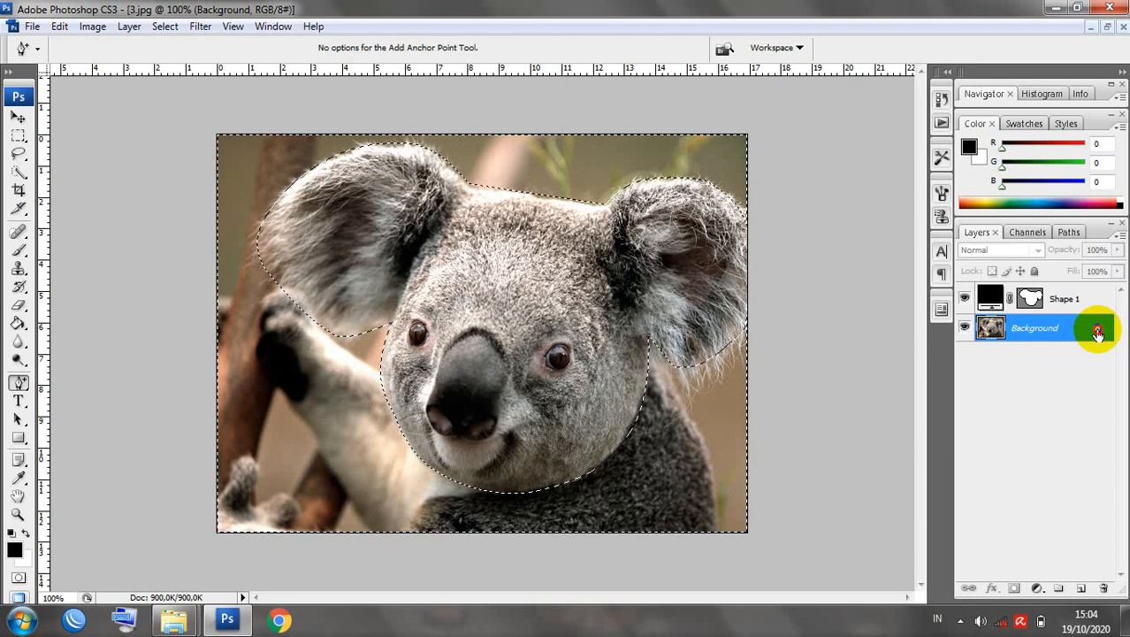
pyautogui.moveTo(1098, 332)
pyautogui.mouseDown()
pyautogui.moveTo(1115, 588)
pyautogui.moveTo(1102, 589)
pyautogui.mouseUp()
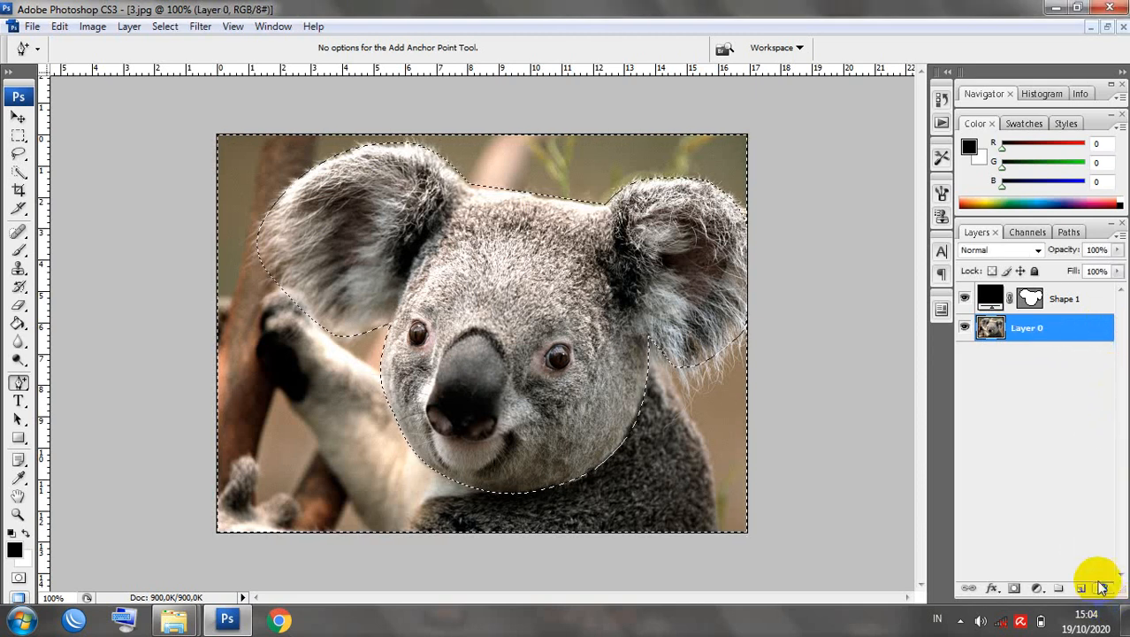
pyautogui.hotkey('ctrl', 'z')
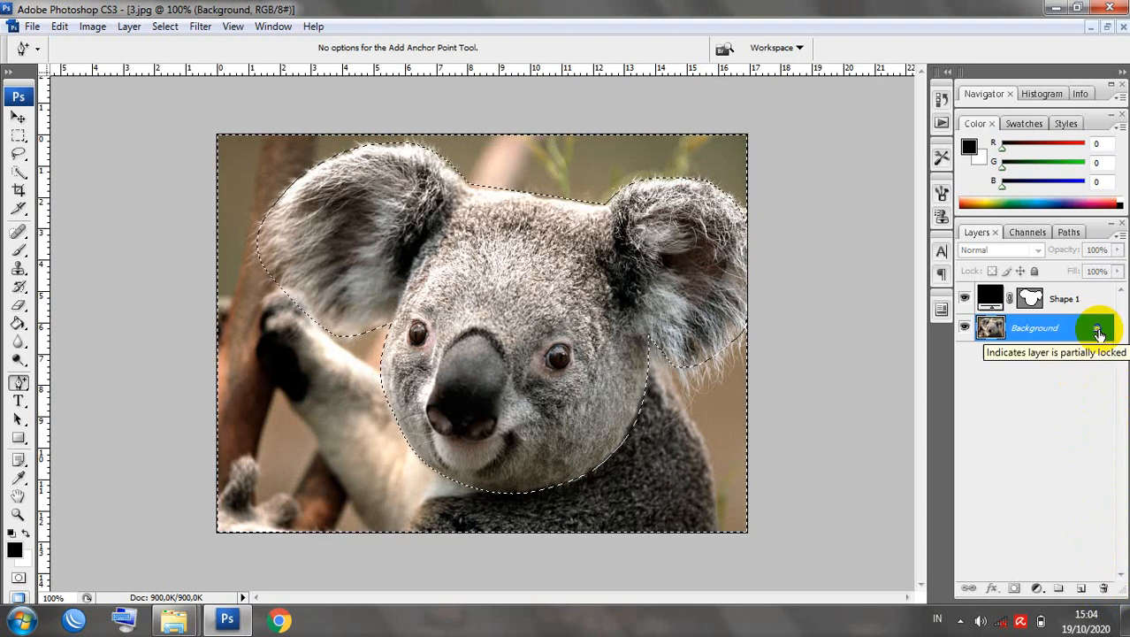
pyautogui.click(1099, 330)
pyautogui.moveTo(1099, 330); pyautogui.dragTo(1104, 587)
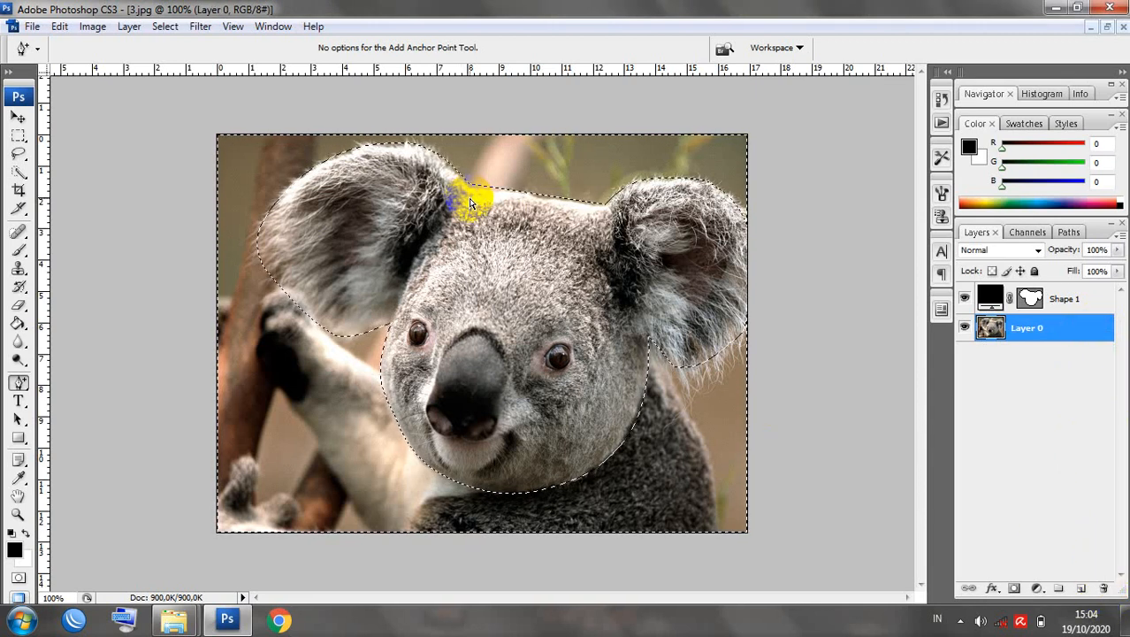
pyautogui.press('Delete')
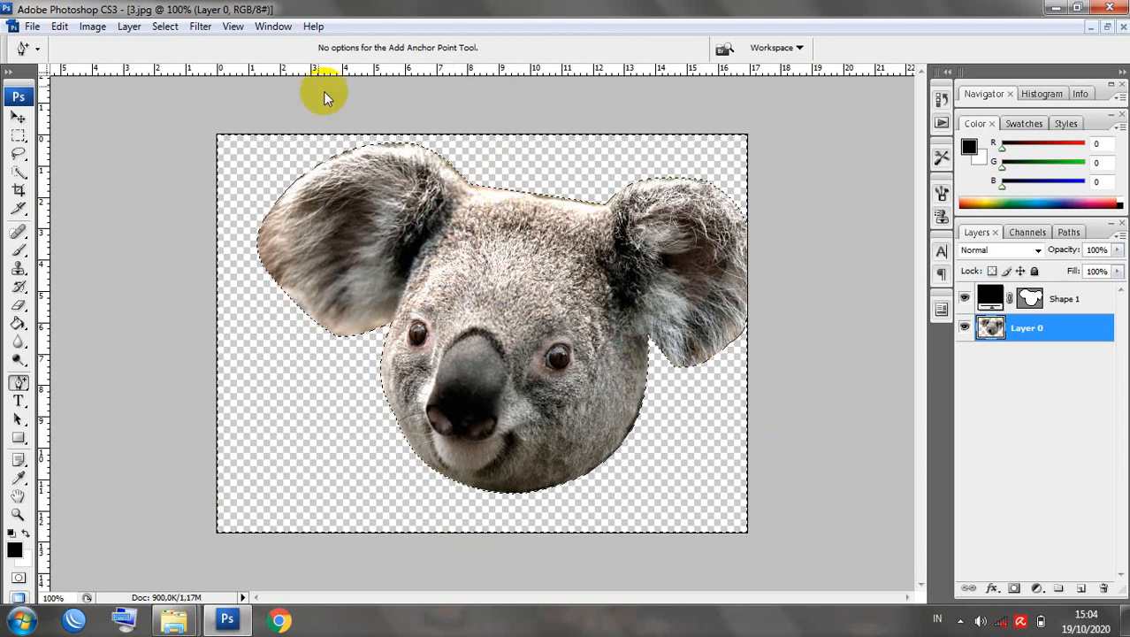
# Deselect, then nudge the Shape 1 outline down and left with the Move tool.
pyautogui.click(166, 27)
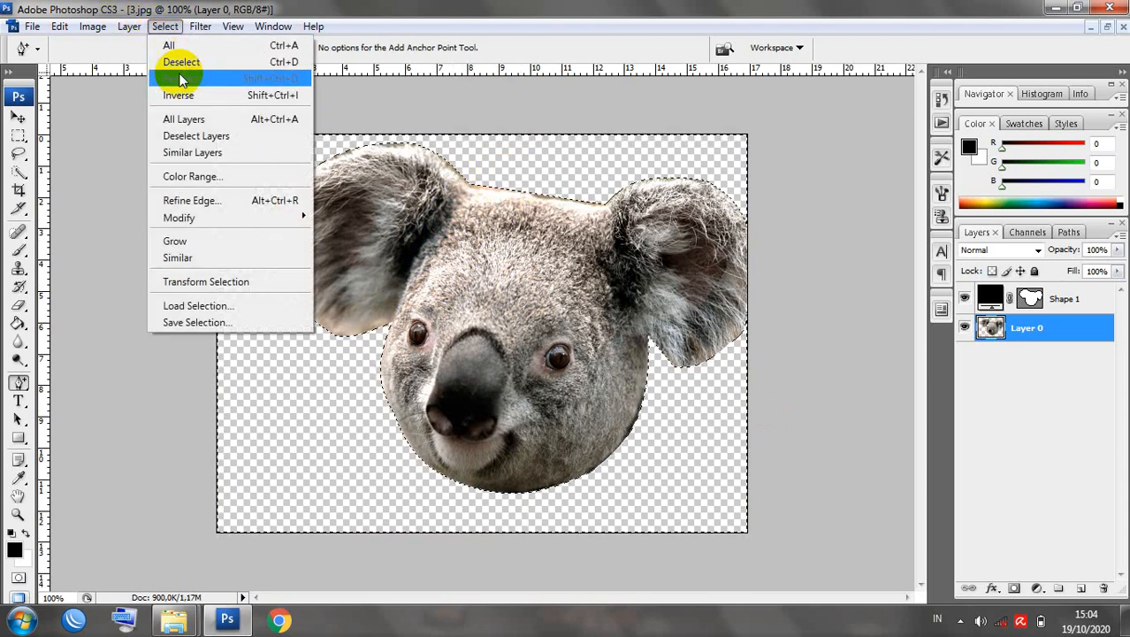
pyautogui.click(181, 64)
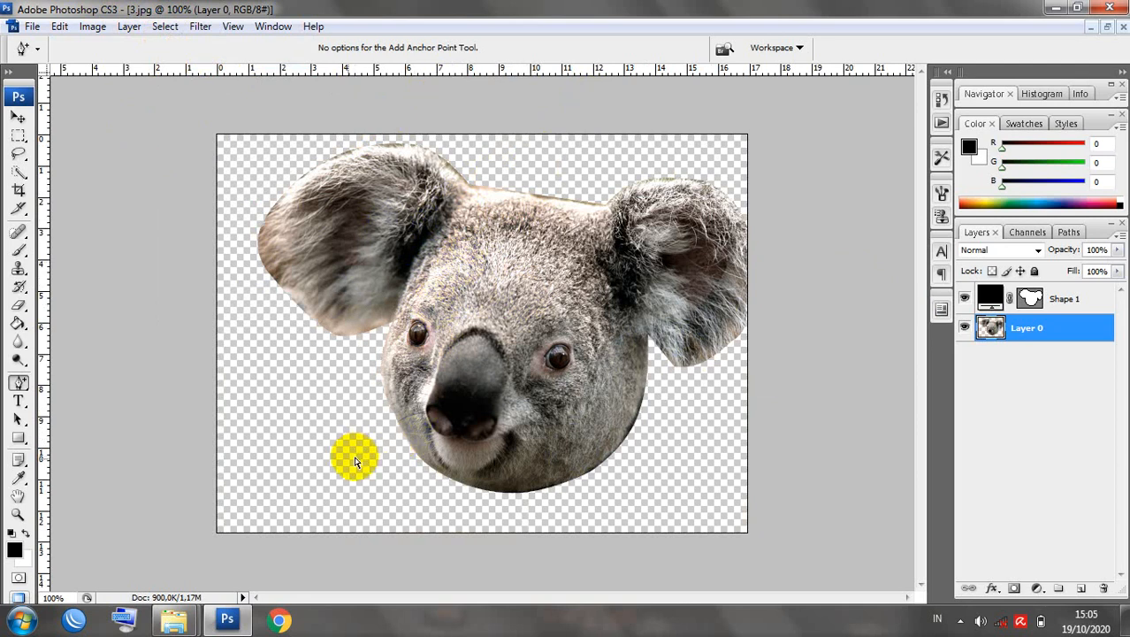
pyautogui.click(484, 394)
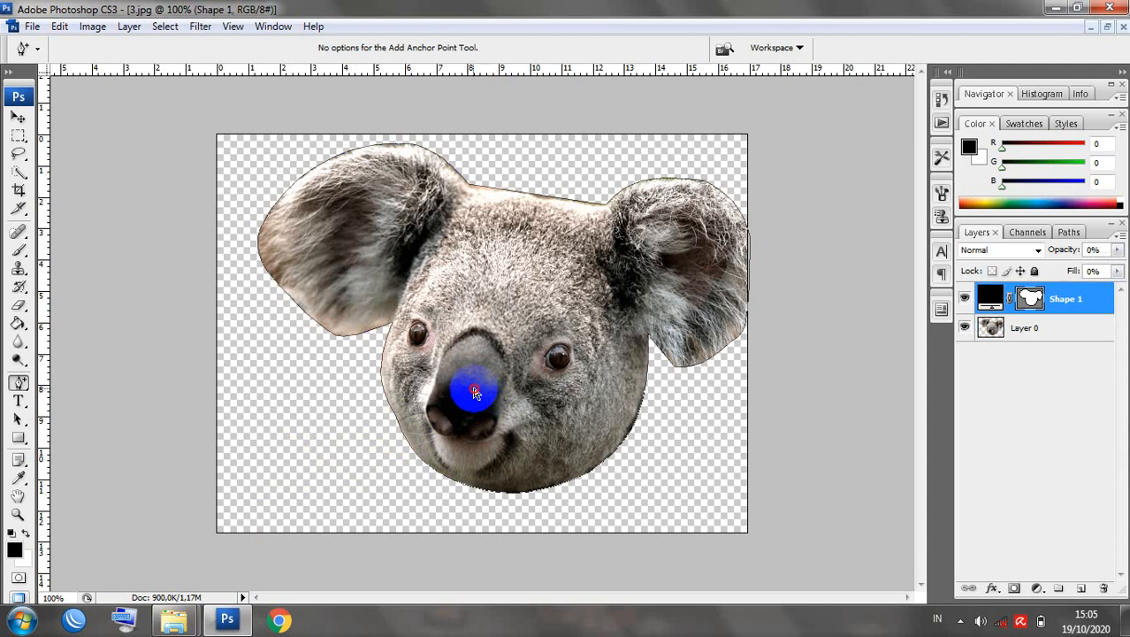
pyautogui.click(20, 117)
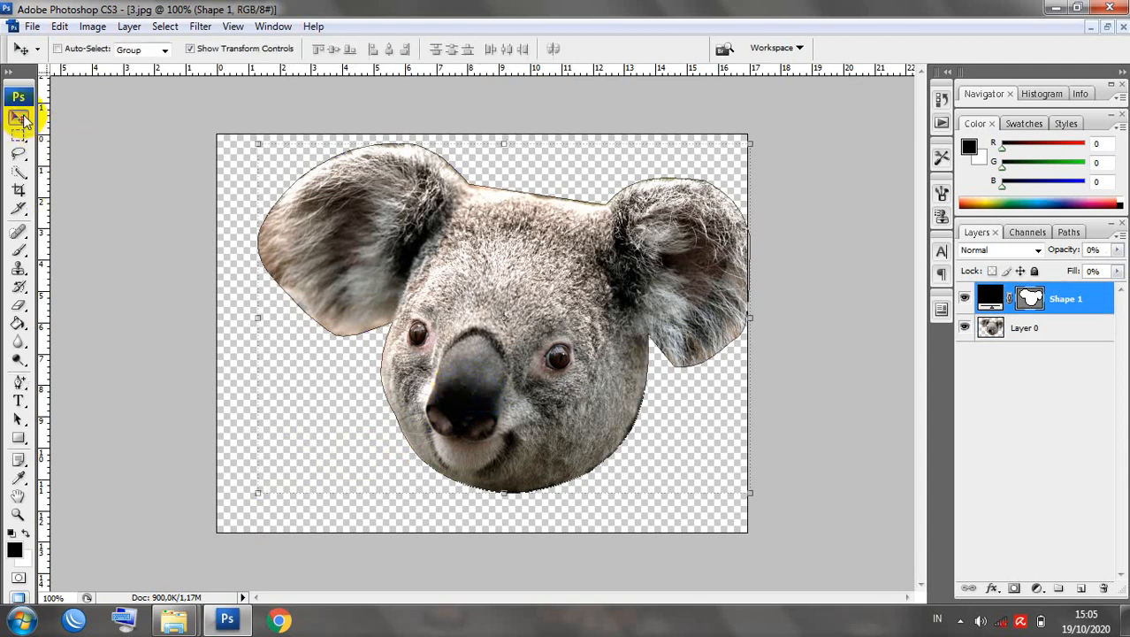
pyautogui.click(485, 325)
pyautogui.moveTo(485, 325); pyautogui.dragTo(469, 352)
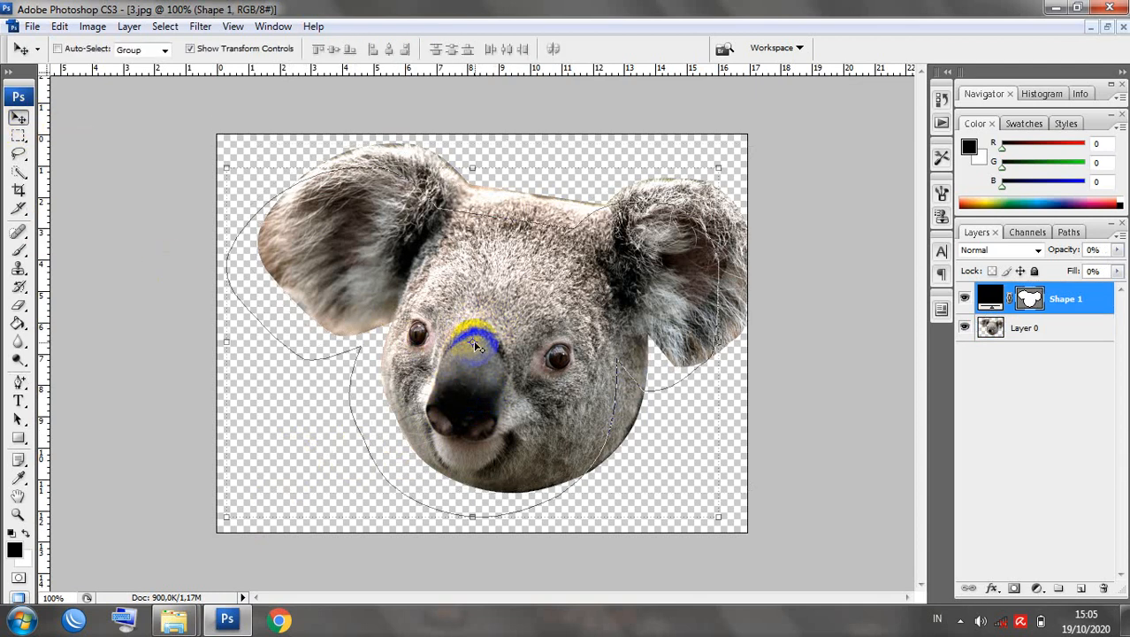
# Move the koala head on Layer 0 slightly to the left.
pyautogui.click(1019, 329)
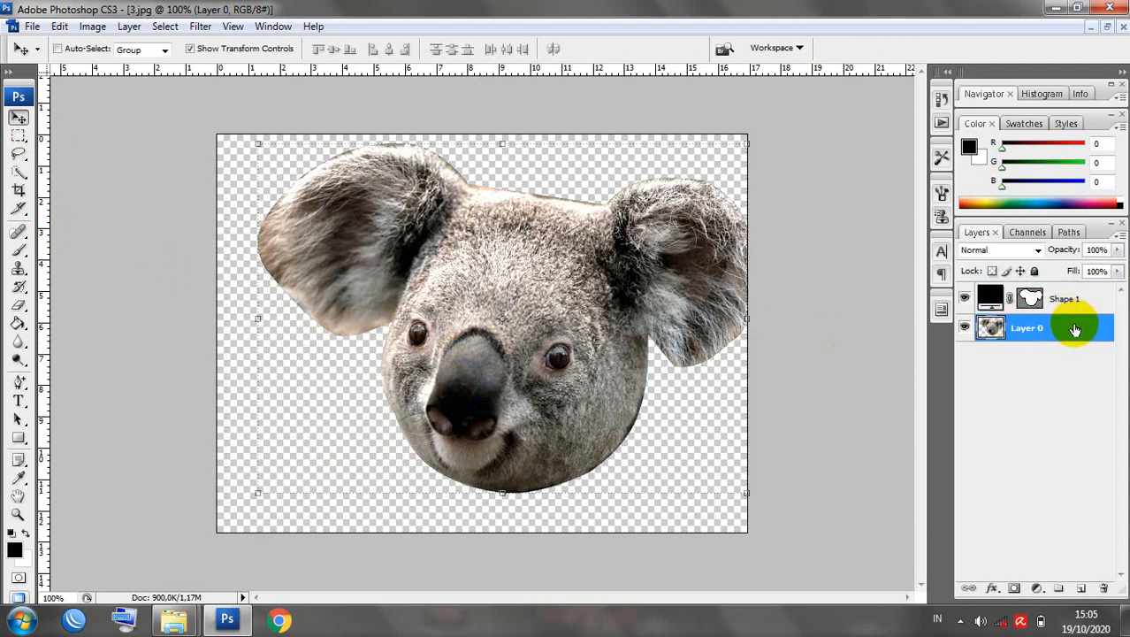
pyautogui.moveTo(596, 329)
pyautogui.mouseDown()
pyautogui.moveTo(539, 328)
pyautogui.moveTo(555, 335)
pyautogui.moveTo(548, 293)
pyautogui.moveTo(589, 299)
pyautogui.moveTo(549, 297)
pyautogui.mouseUp()
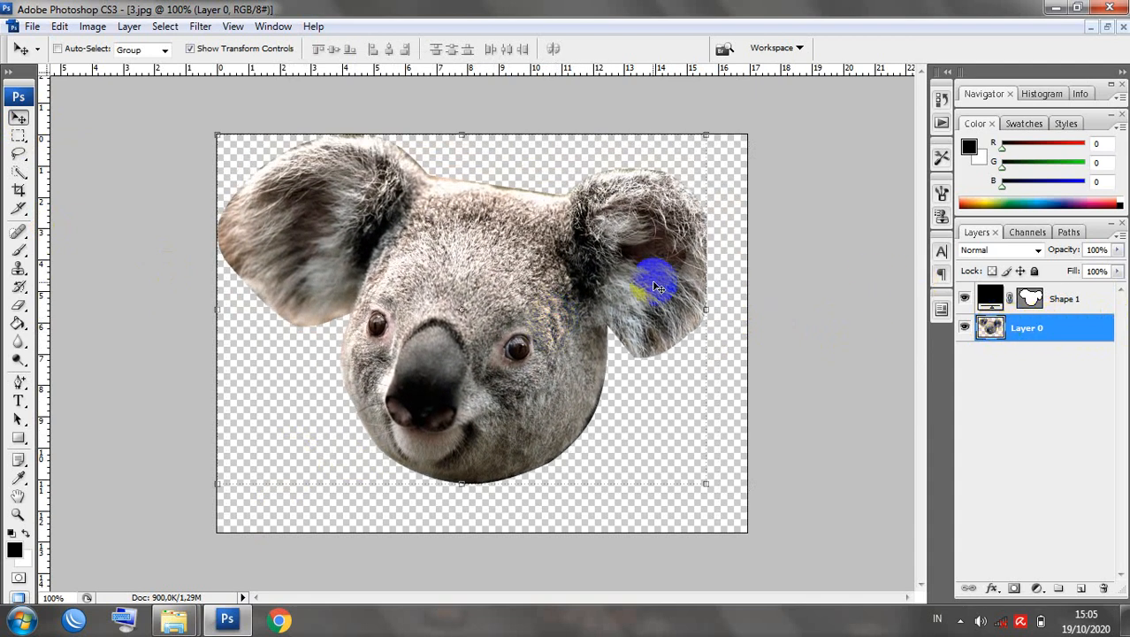
pyautogui.moveTo(651, 282); pyautogui.dragTo(574, 314)
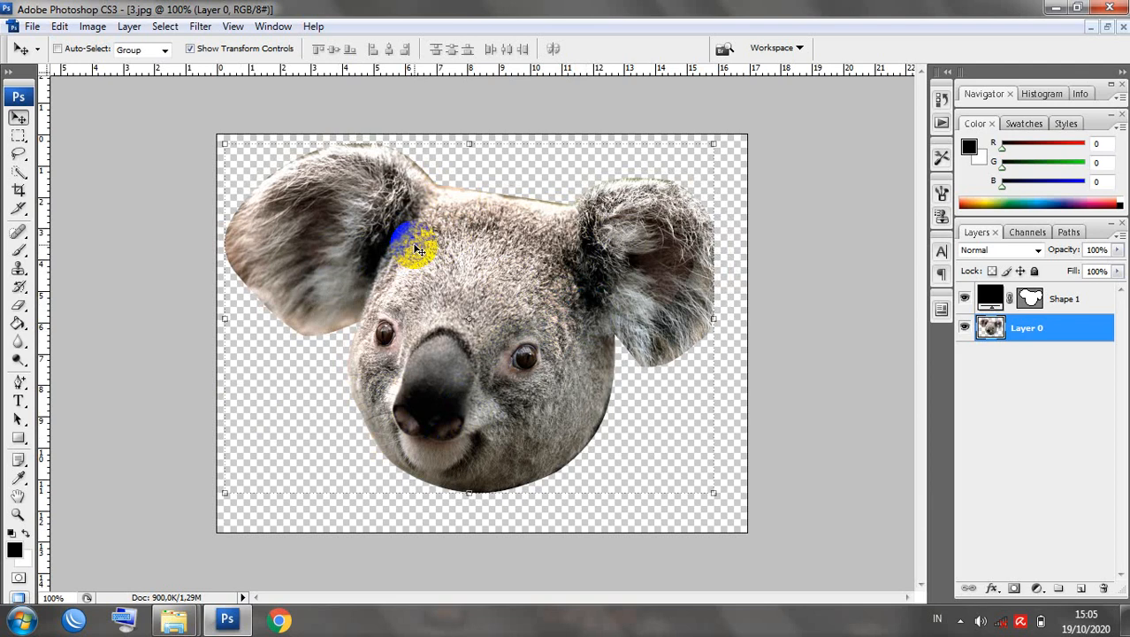
# Choose the Paint Bucket and set the foreground colour to red (244, 14, 14).
pyautogui.click(19, 437)
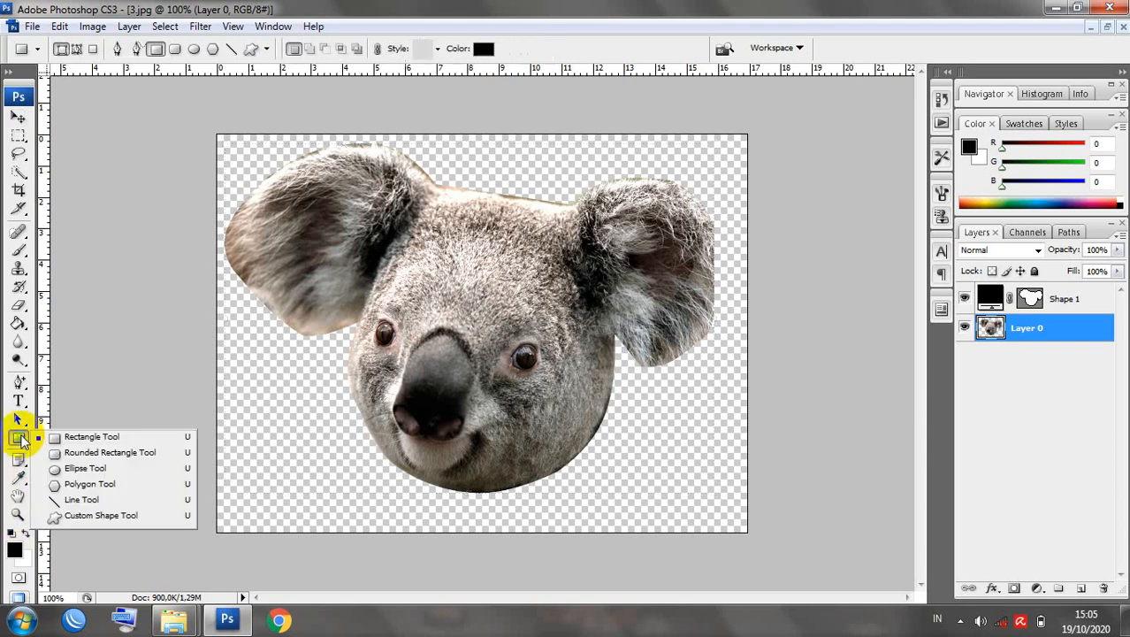
pyautogui.click(22, 440)
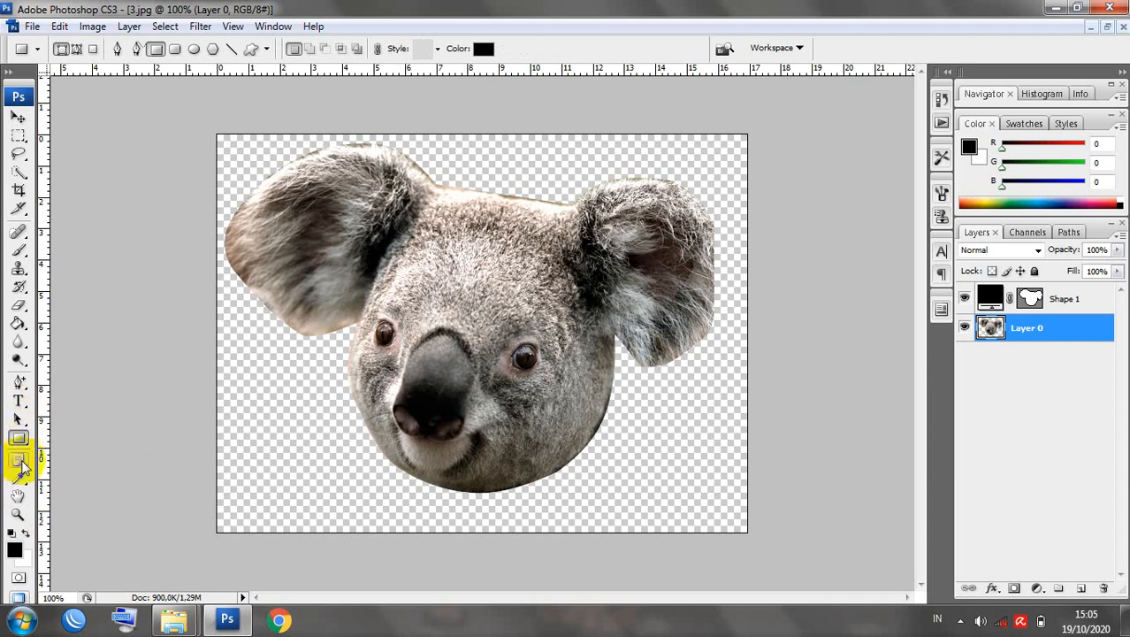
pyautogui.click(19, 326)
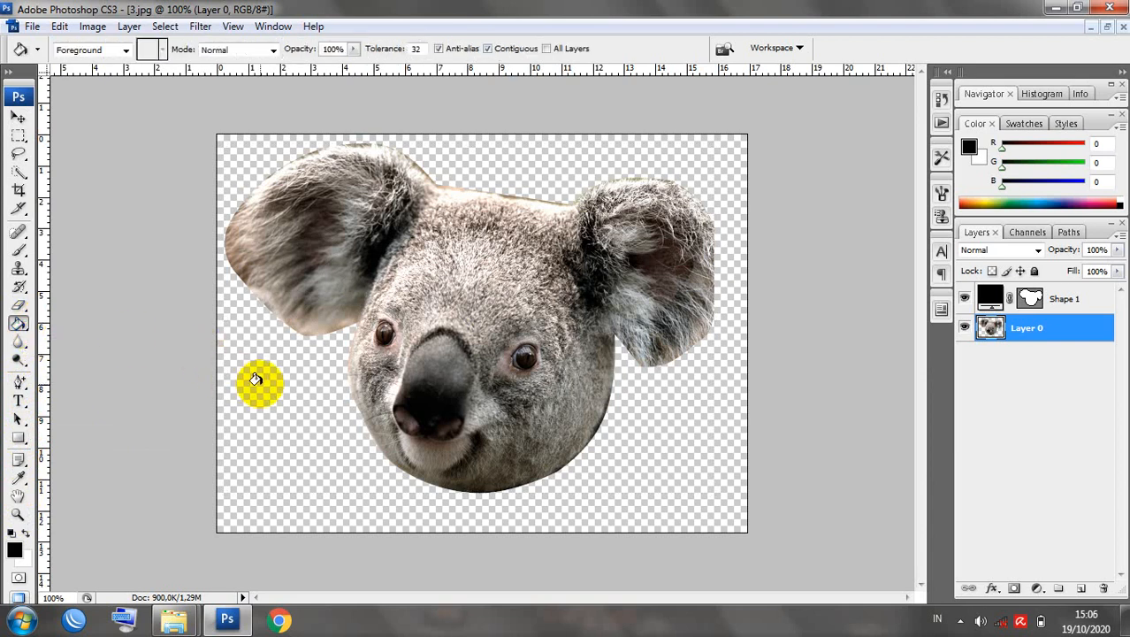
pyautogui.click(16, 551)
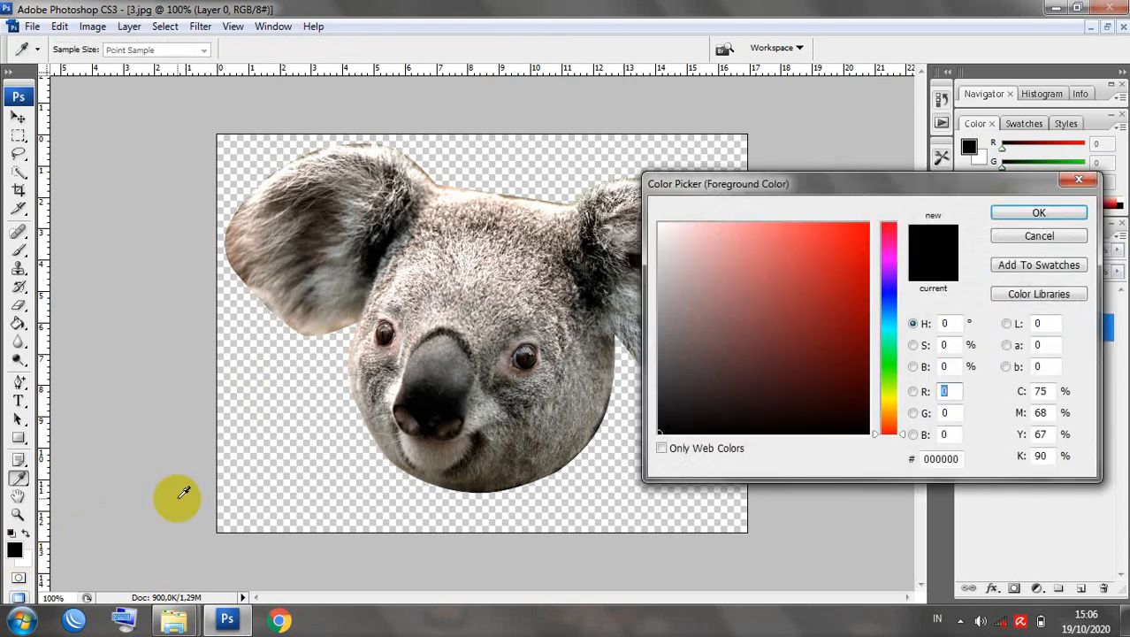
pyautogui.click(857, 232)
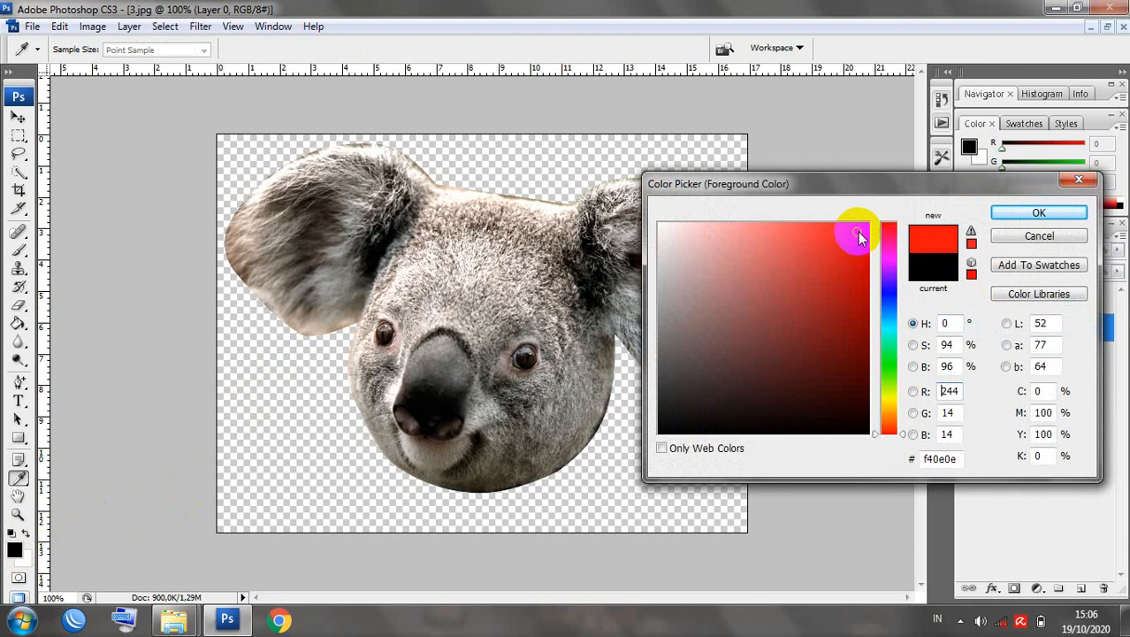
pyautogui.click(1004, 216)
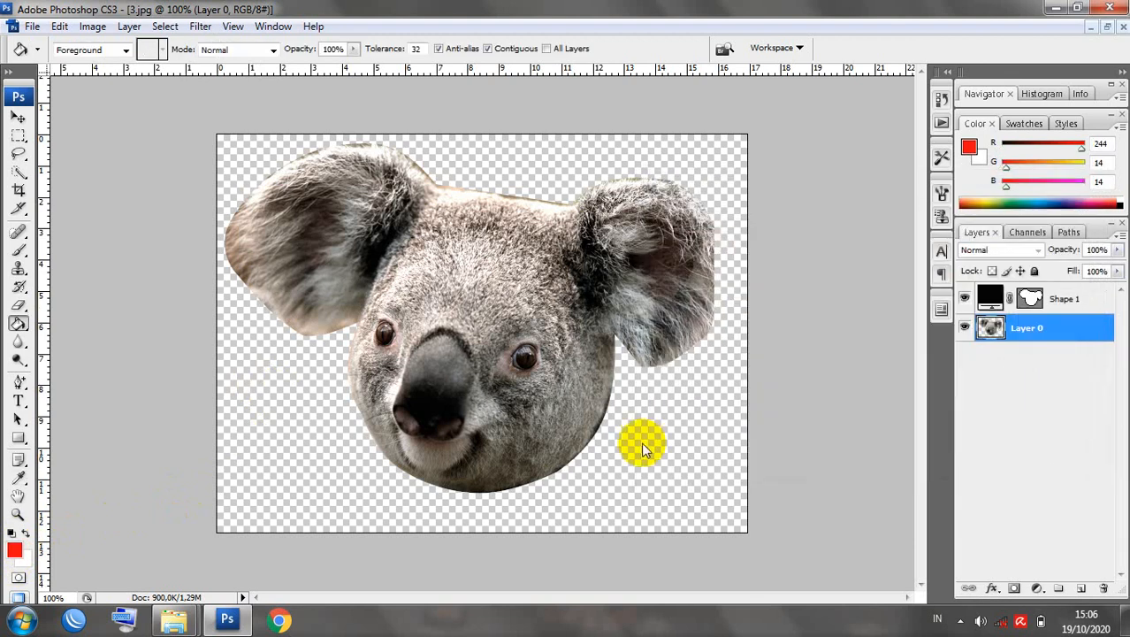
# Fill the transparent background with red as a trial, then undo it.
pyautogui.click(467, 455)
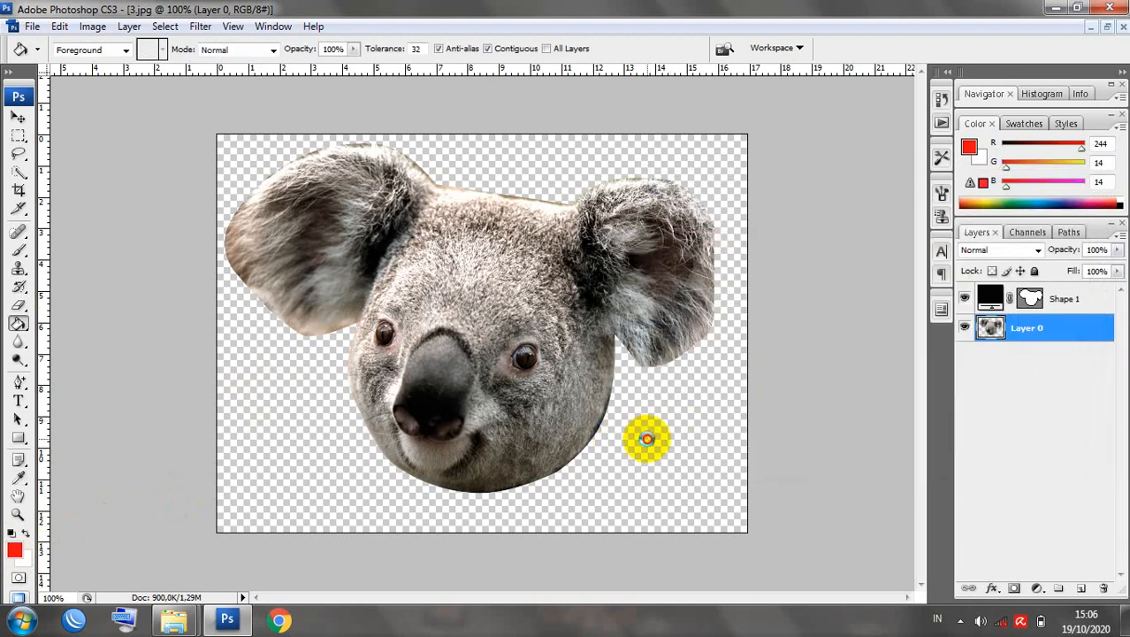
pyautogui.click(643, 434)
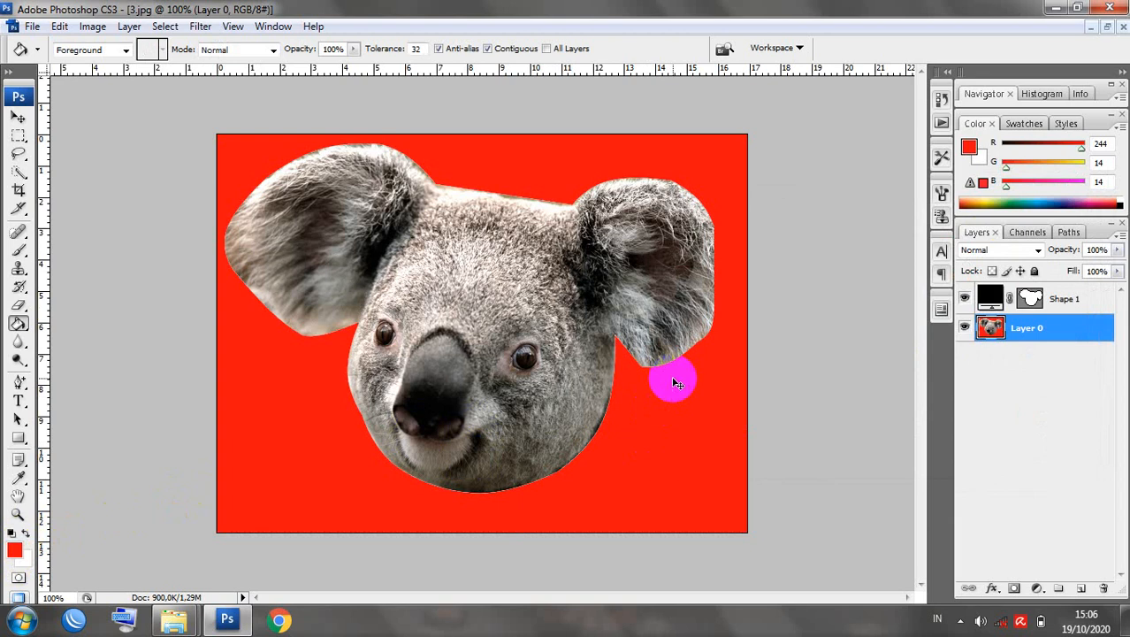
pyautogui.hotkey('ctrl', 'z')
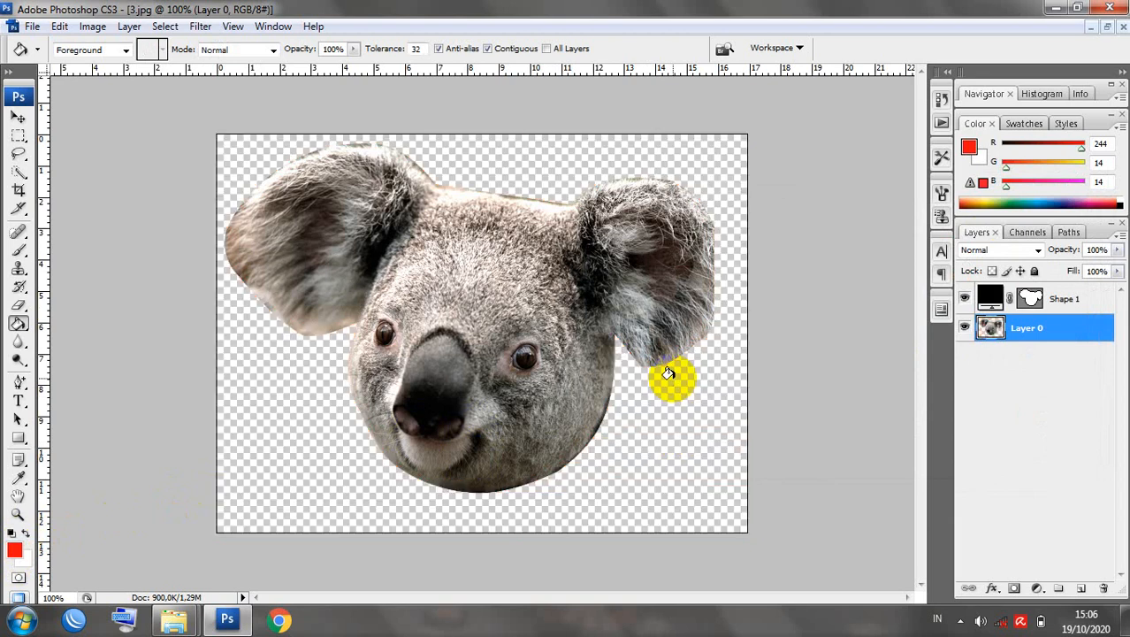
# Add Layer 1 beneath the koala layer, fill it with red, then hide it.
pyautogui.click(1080, 591)
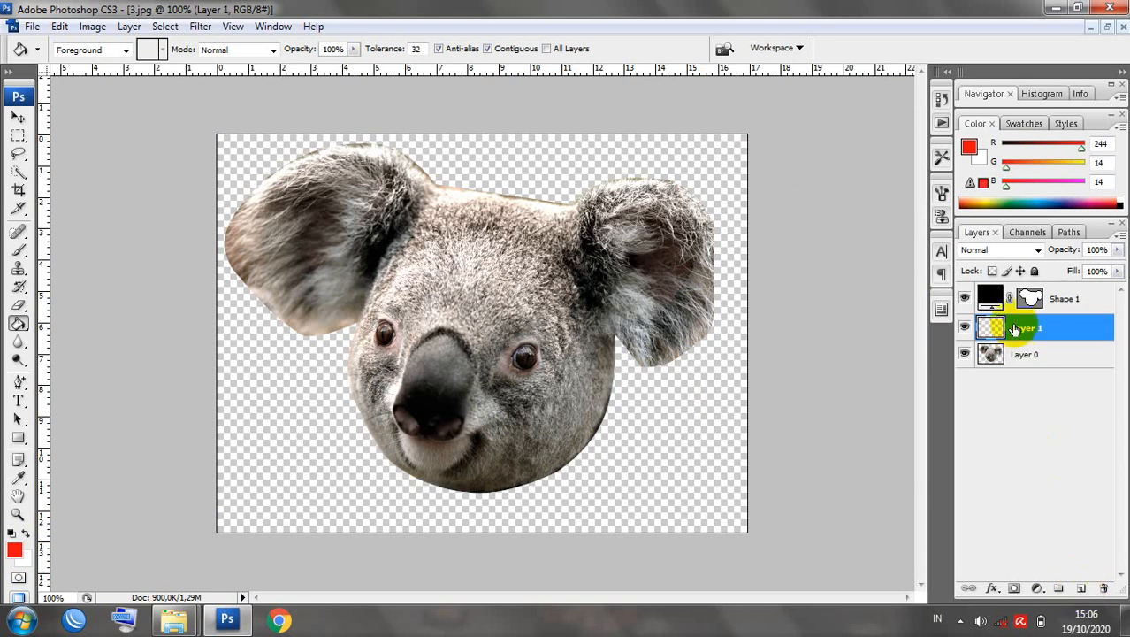
pyautogui.moveTo(1029, 329); pyautogui.dragTo(1039, 382)
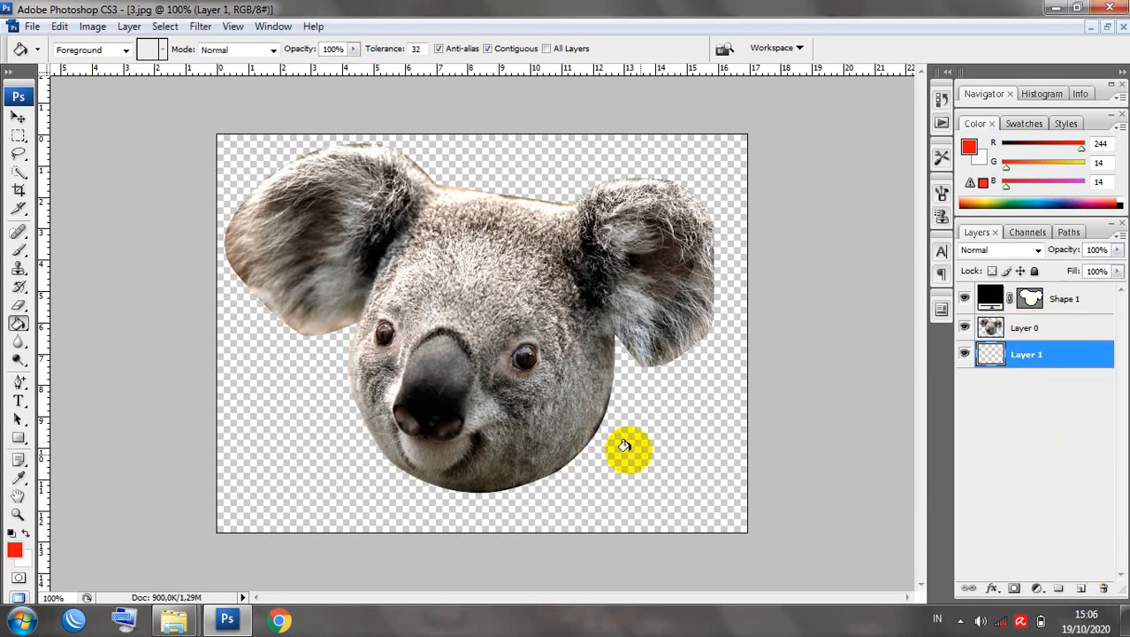
pyautogui.click(670, 455)
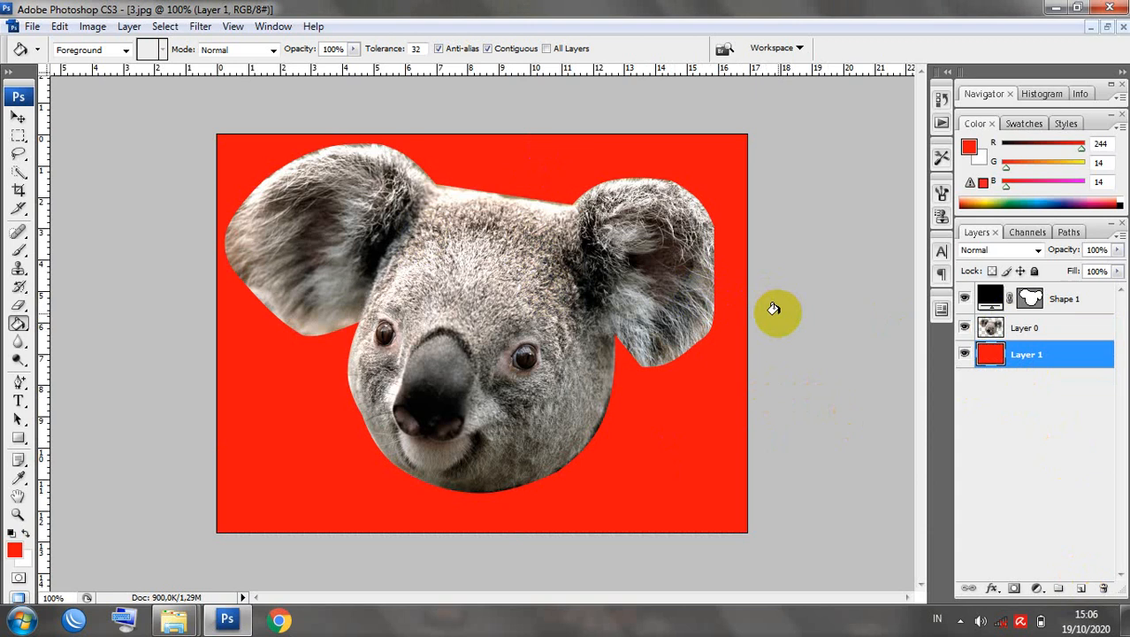
pyautogui.click(965, 354)
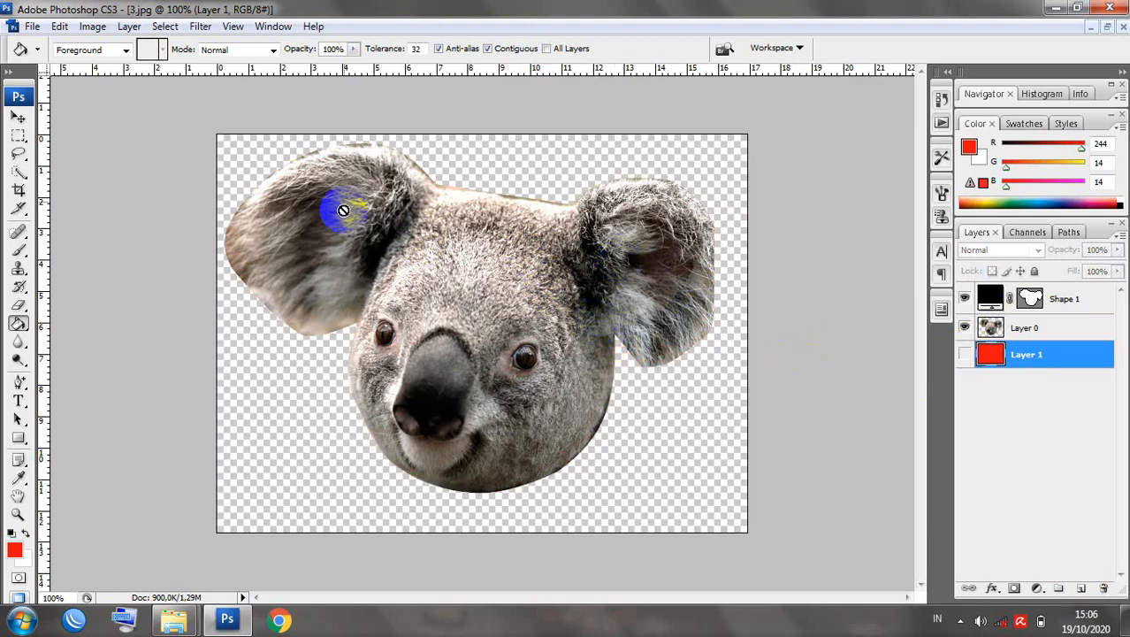
pyautogui.click(19, 115)
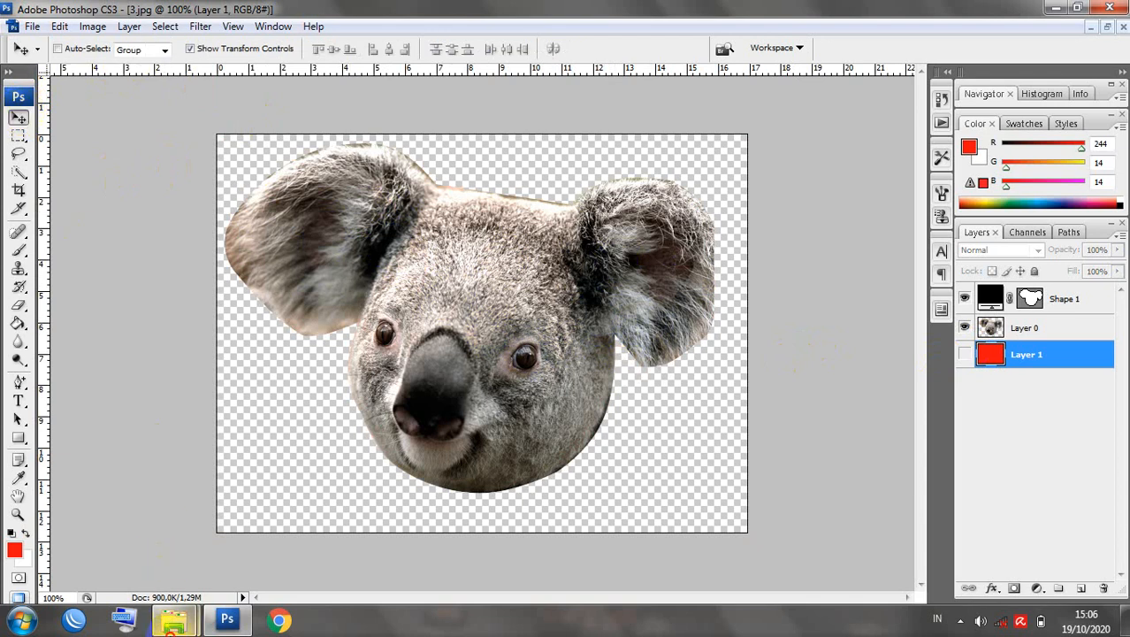
# Paste the copied sample pictures into the Pictures library, replacing Desert.jpg and all other duplicates.
pyautogui.moveTo(175, 619)
pyautogui.moveTo(164, 544)
pyautogui.click(291, 538)
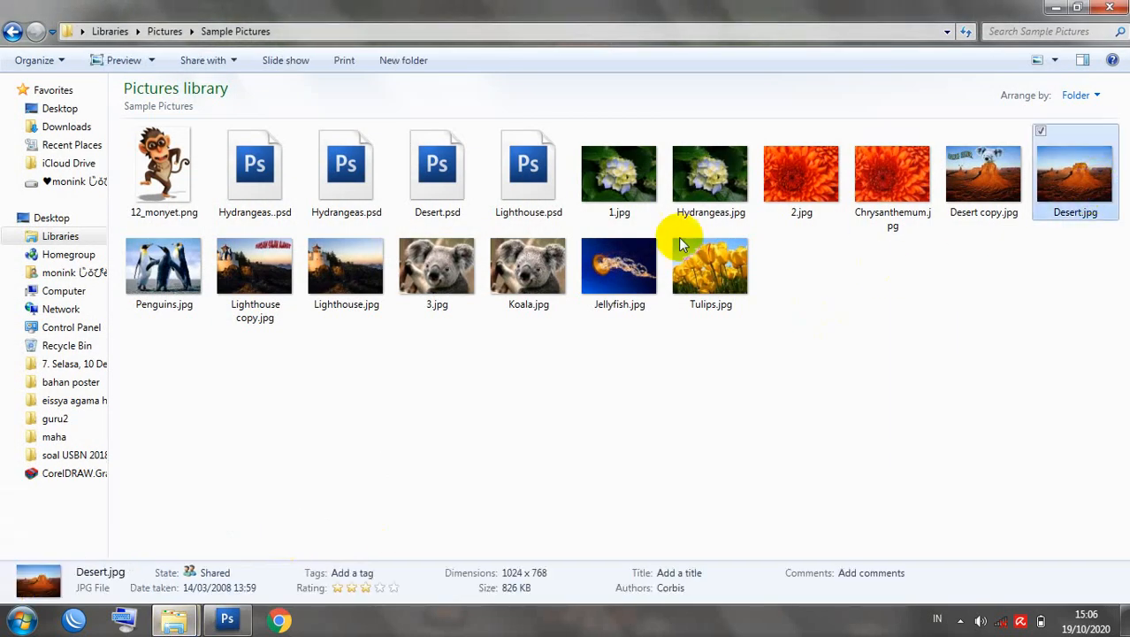
pyautogui.click(177, 32)
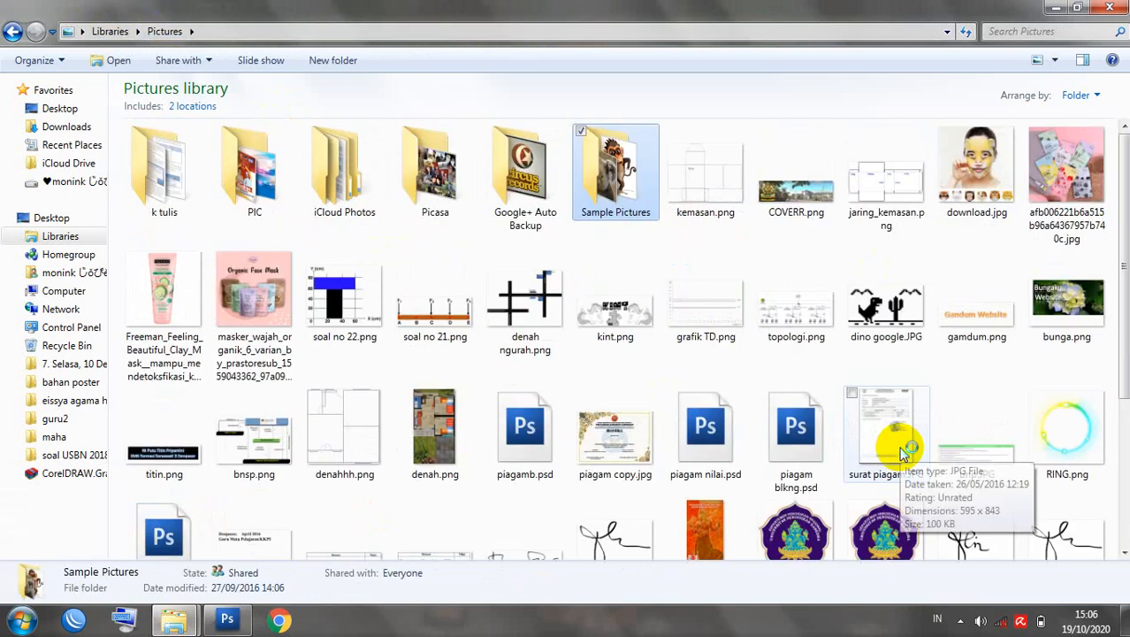
pyautogui.hotkey('ctrl', 'v')
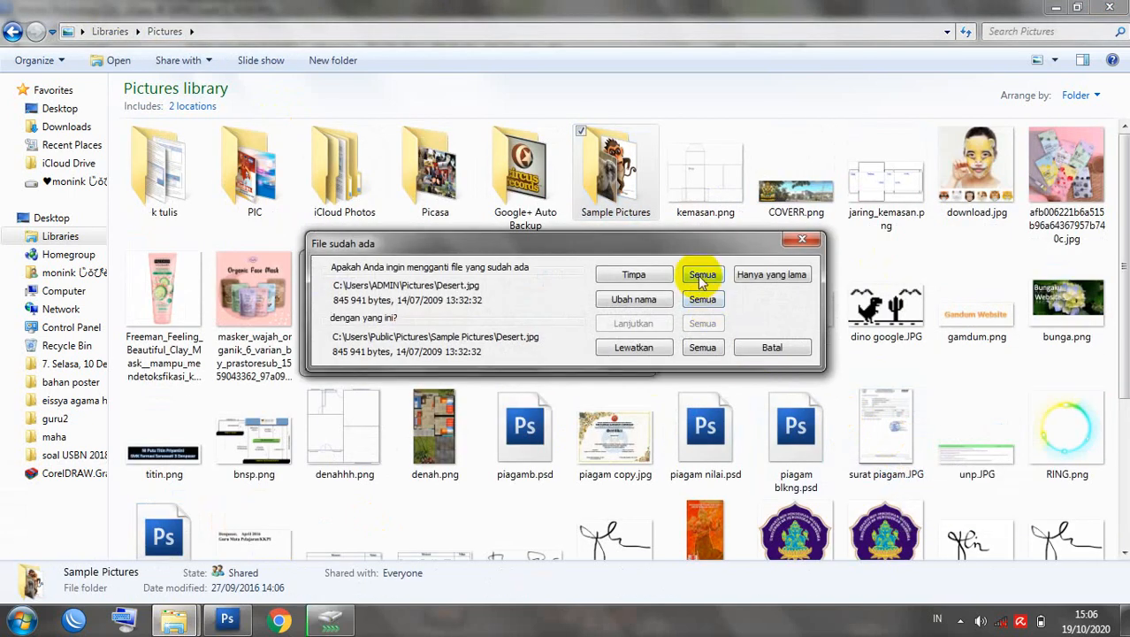
pyautogui.click(702, 276)
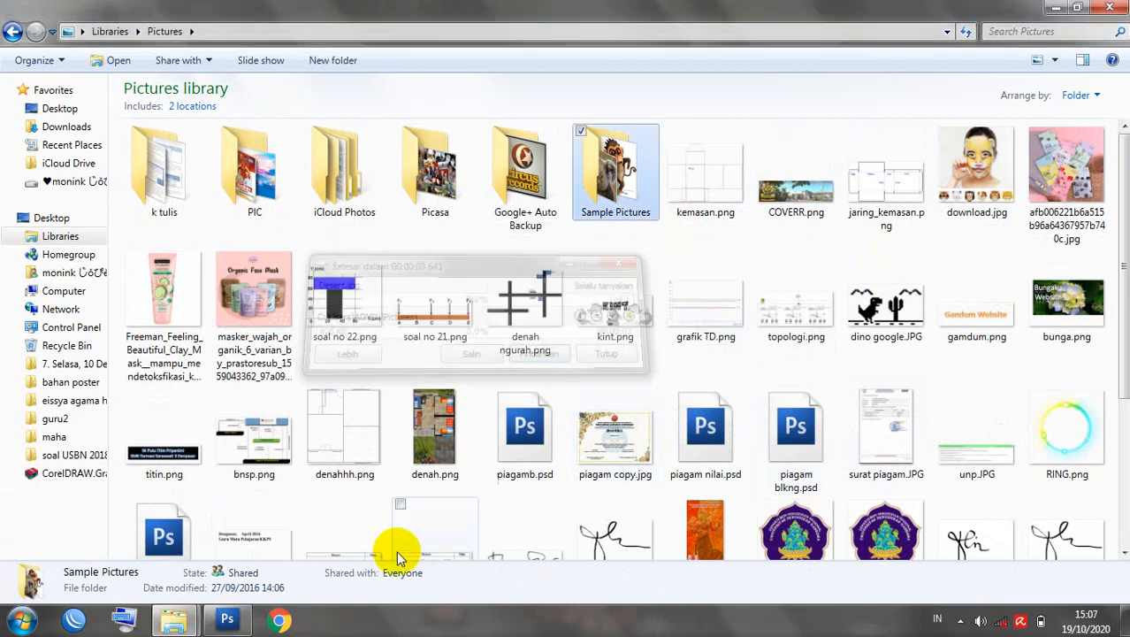
pyautogui.click(228, 619)
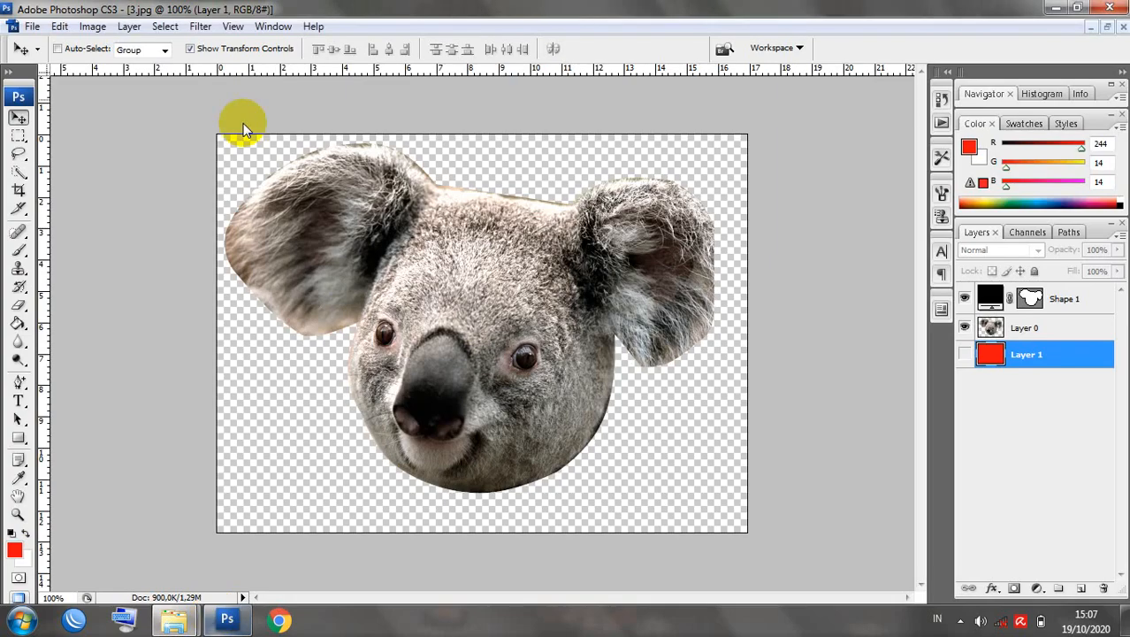
# Open Desert.jpg from the My Pictures folder through File > Open.
pyautogui.click(32, 26)
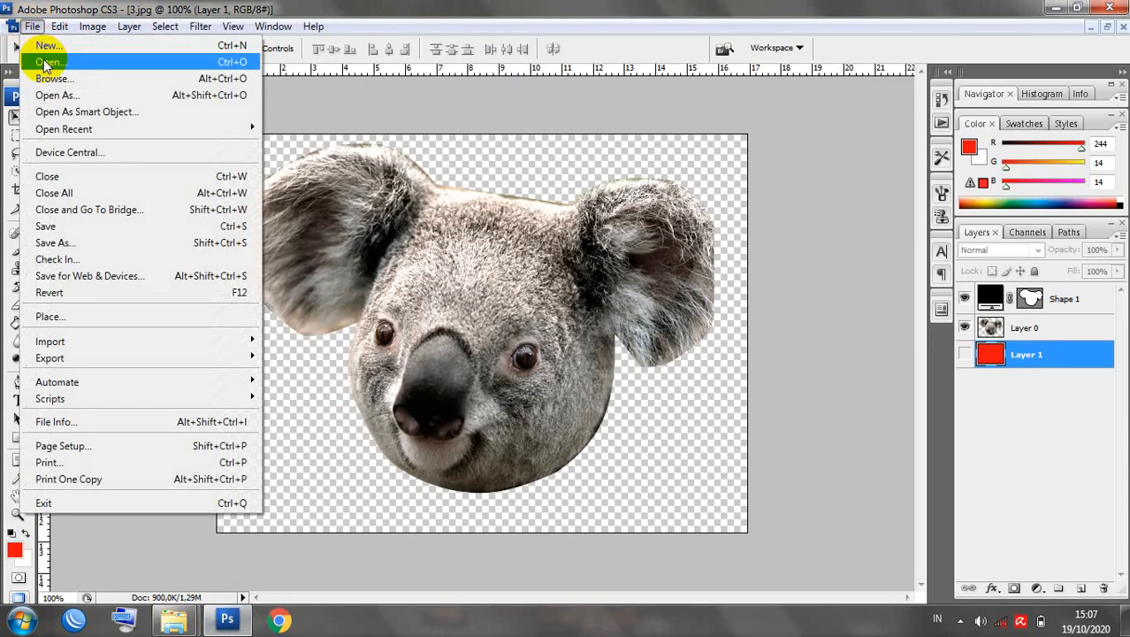
pyautogui.click(48, 63)
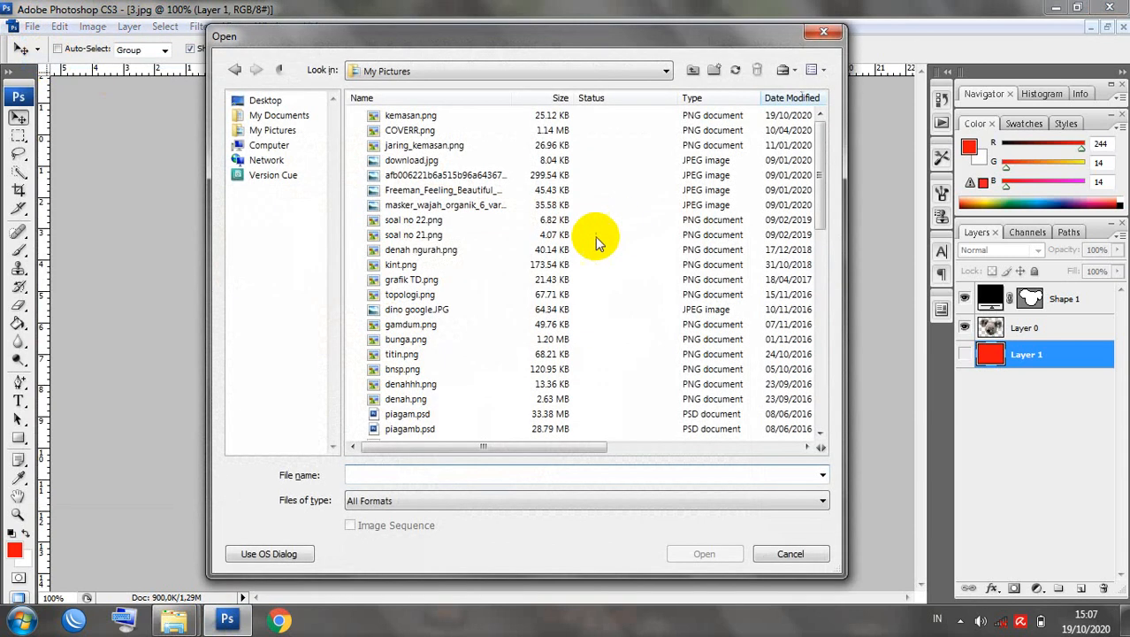
pyautogui.click(432, 250)
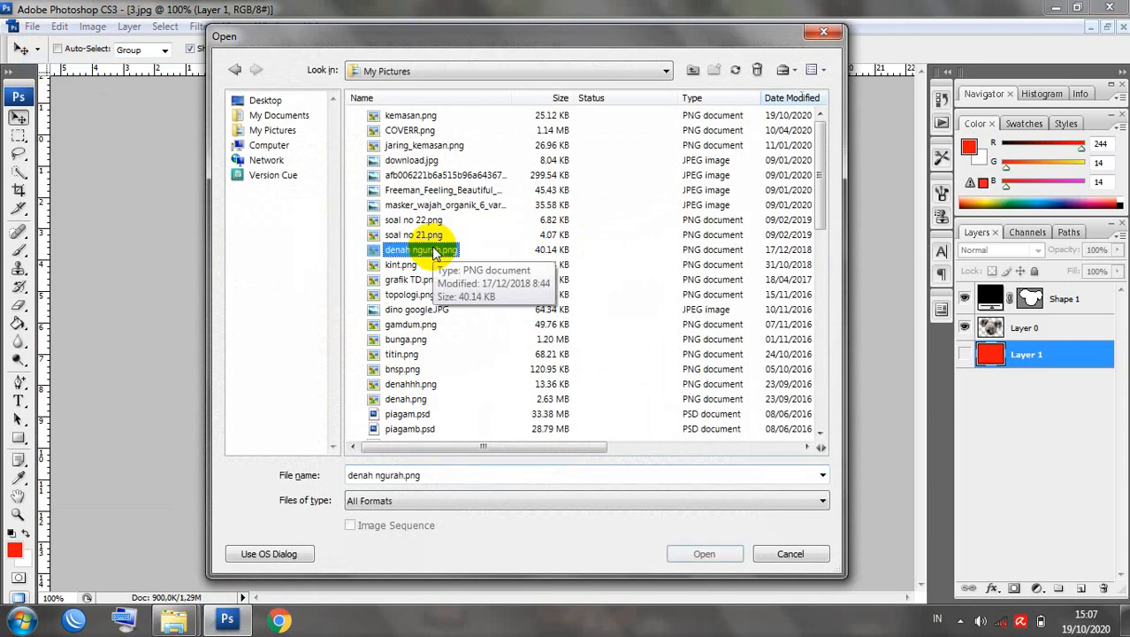
pyautogui.click(405, 399)
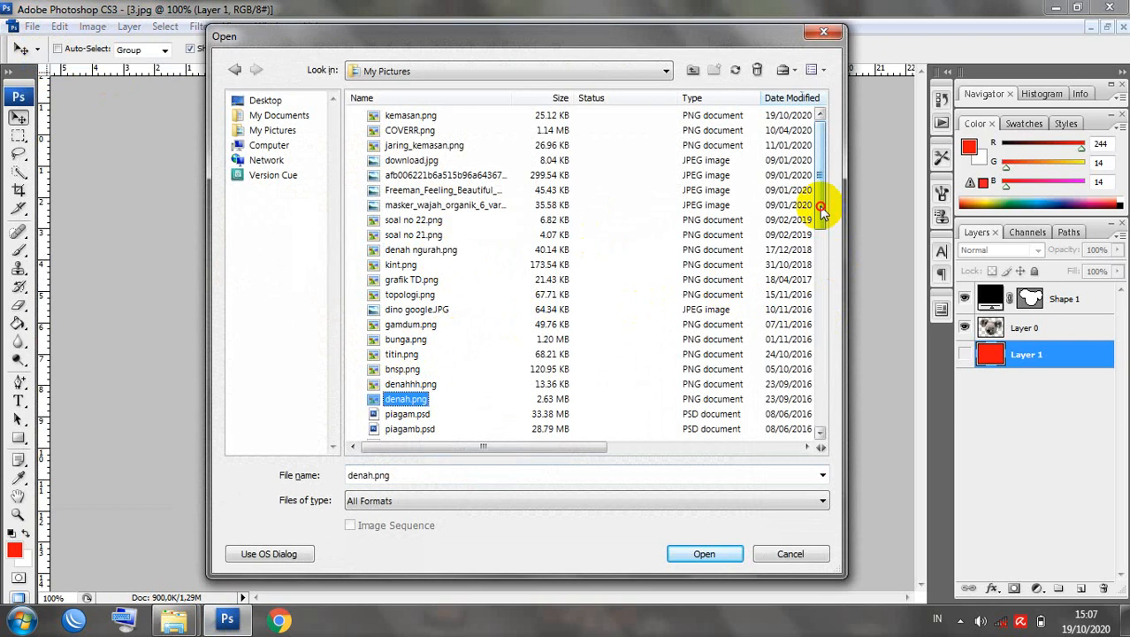
pyautogui.moveTo(822, 206); pyautogui.dragTo(817, 425)
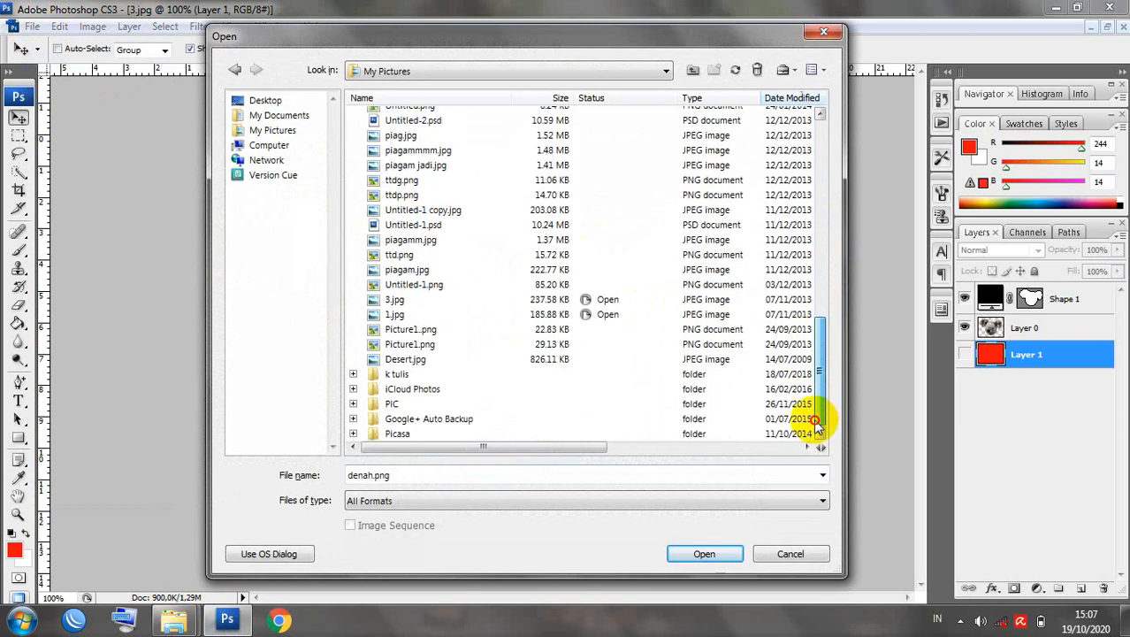
pyautogui.click(405, 360)
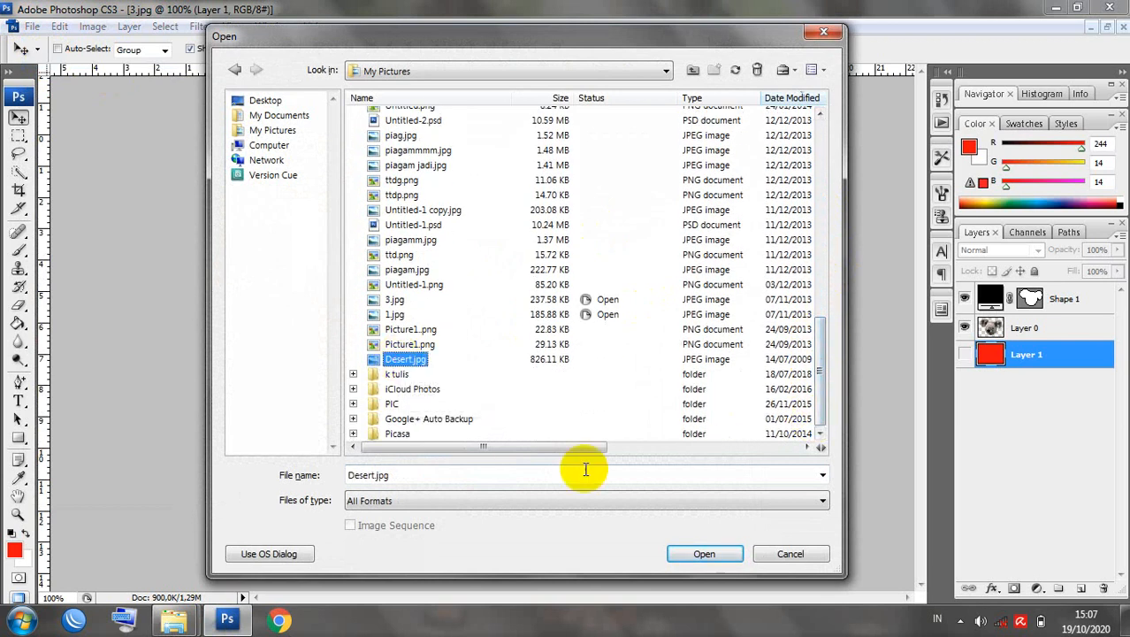
pyautogui.click(694, 553)
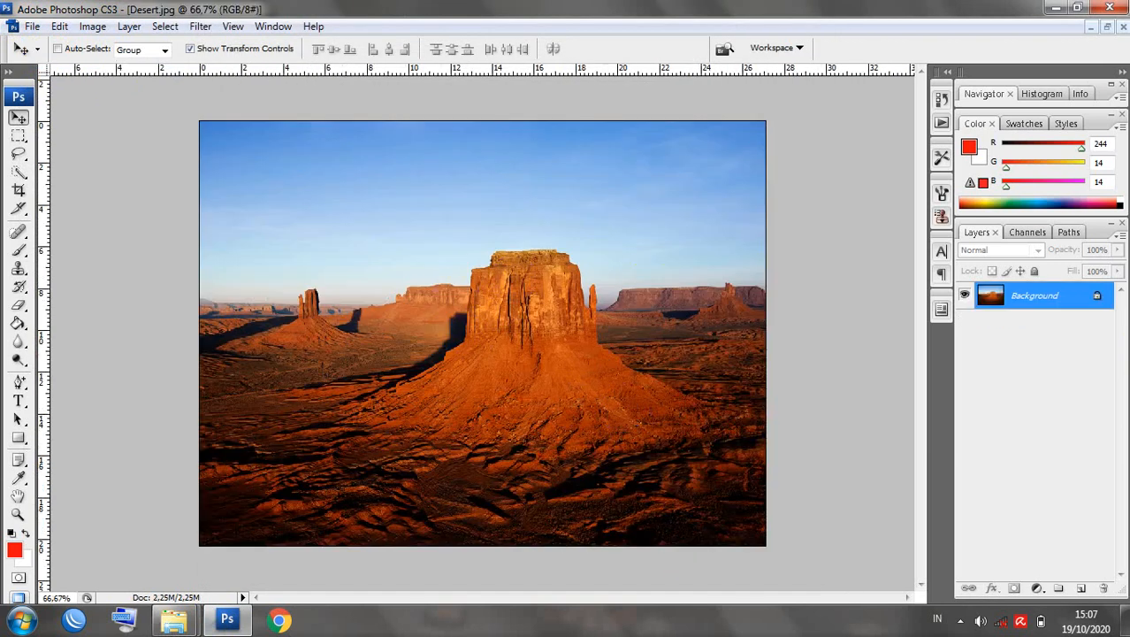
# Restore the maximized view and place the Desert.jpg and 3.jpg windows side by side.
pyautogui.click(1110, 29)
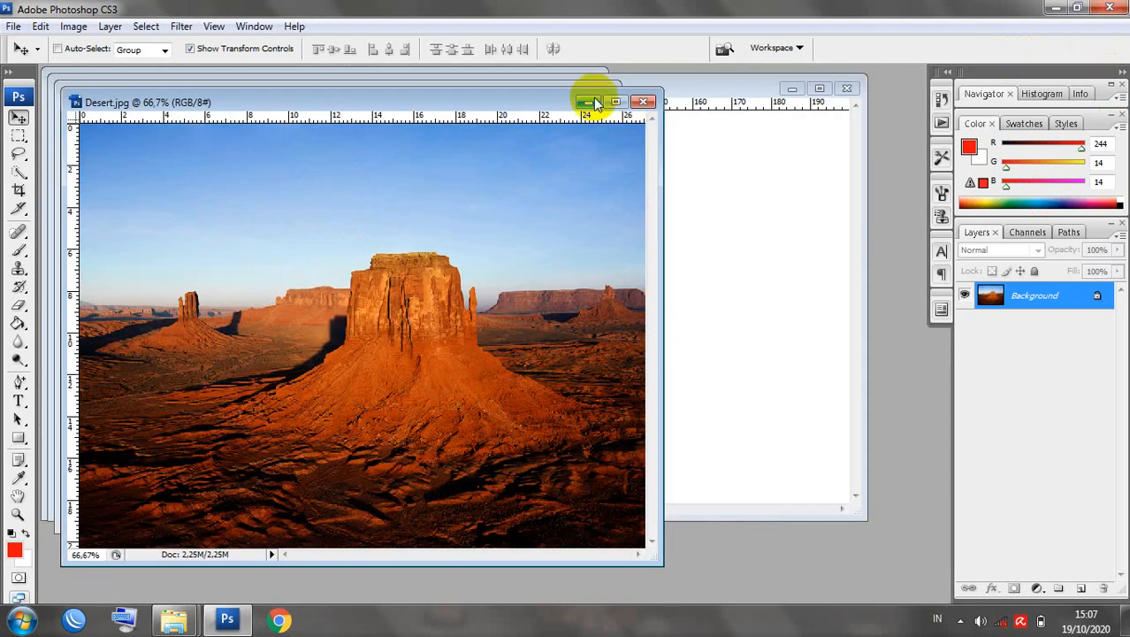
pyautogui.moveTo(559, 100); pyautogui.dragTo(933, 120)
pyautogui.moveTo(356, 94); pyautogui.dragTo(335, 130)
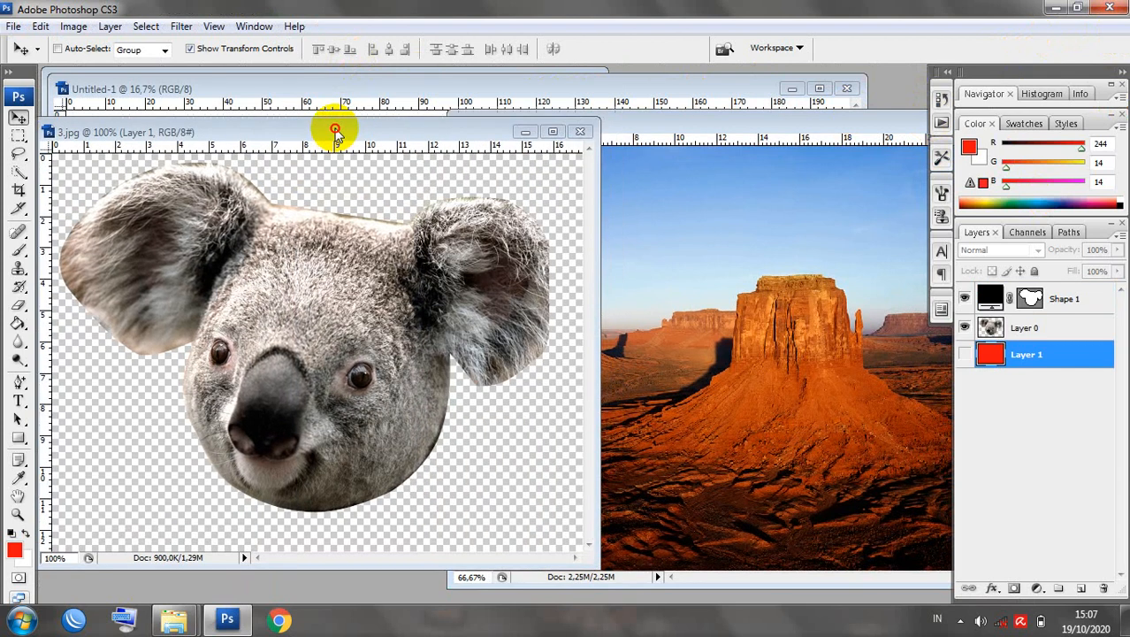
pyautogui.click(255, 128)
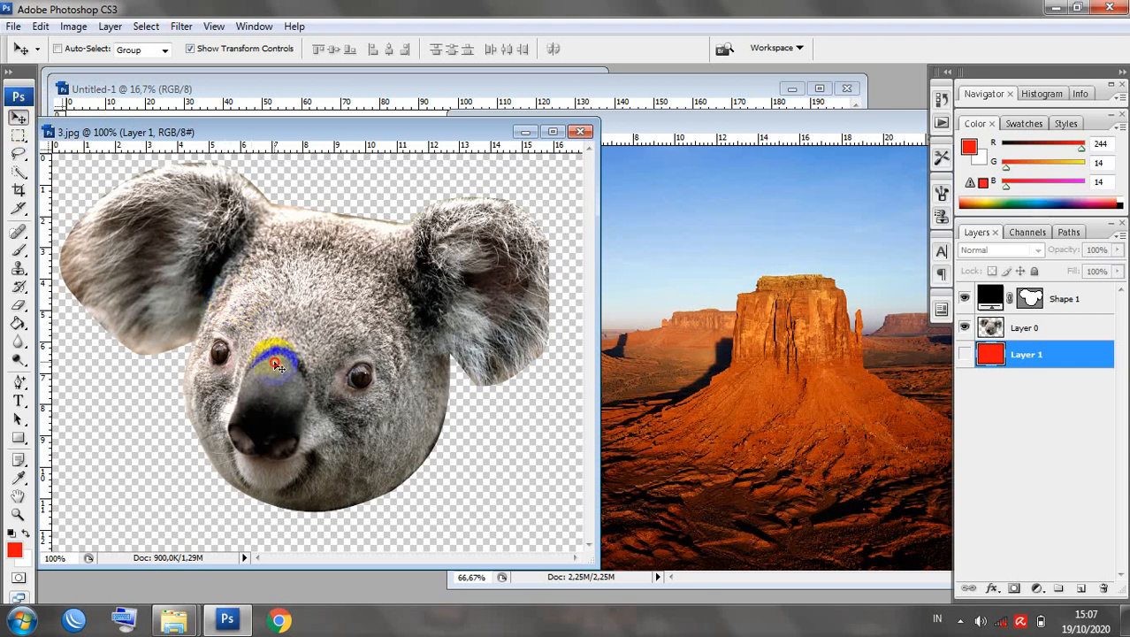
pyautogui.moveTo(281, 363); pyautogui.dragTo(718, 366)
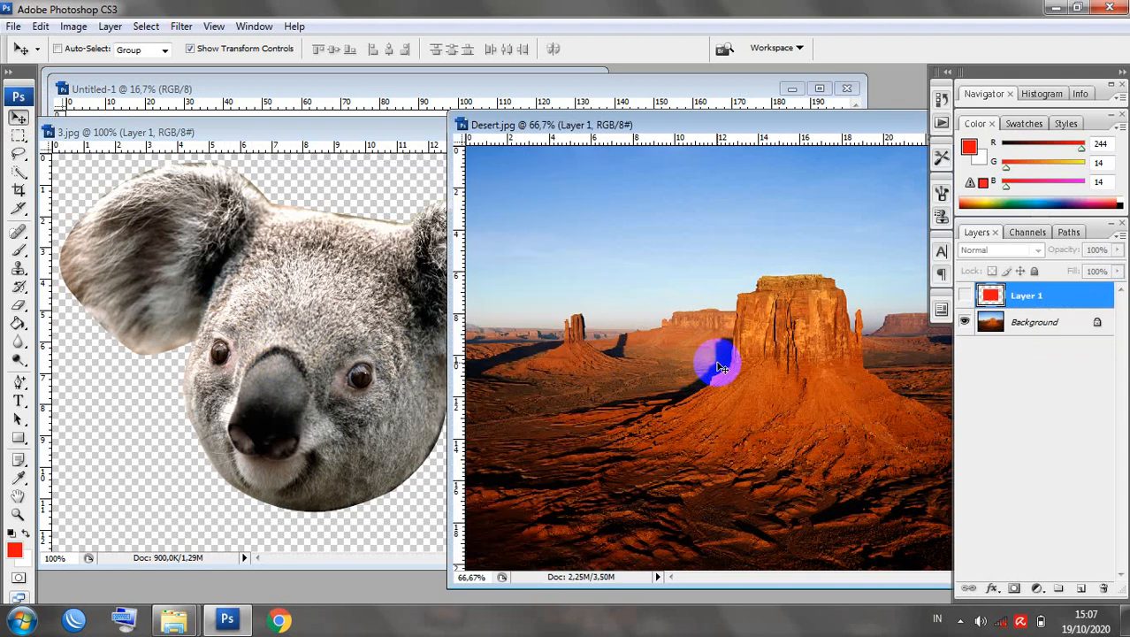
pyautogui.moveTo(736, 123); pyautogui.dragTo(759, 131)
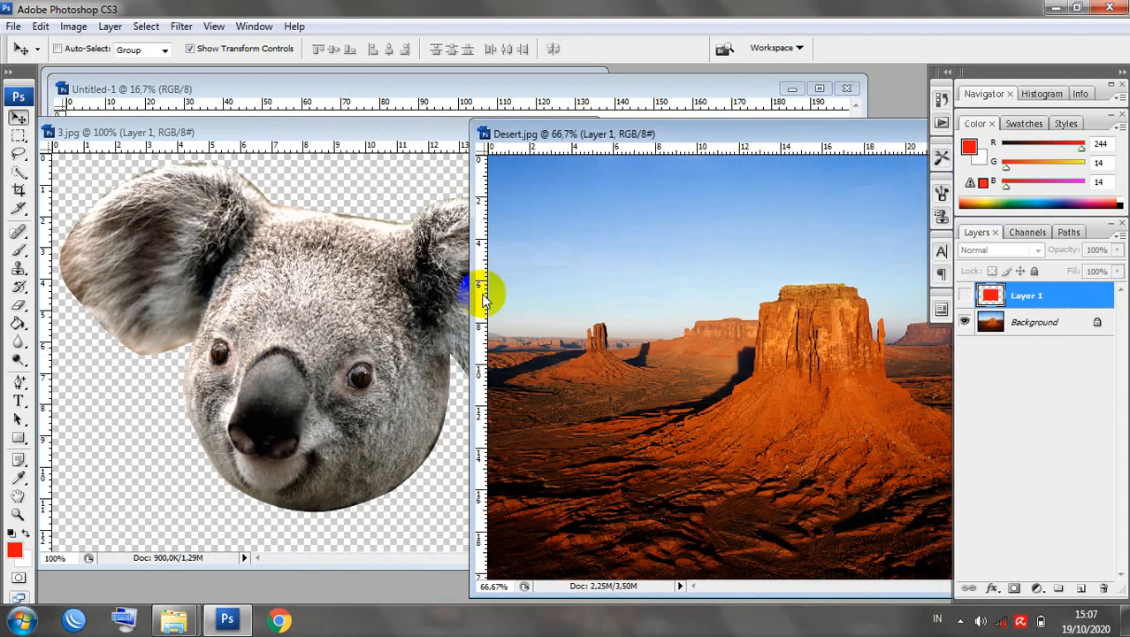
pyautogui.click(406, 362)
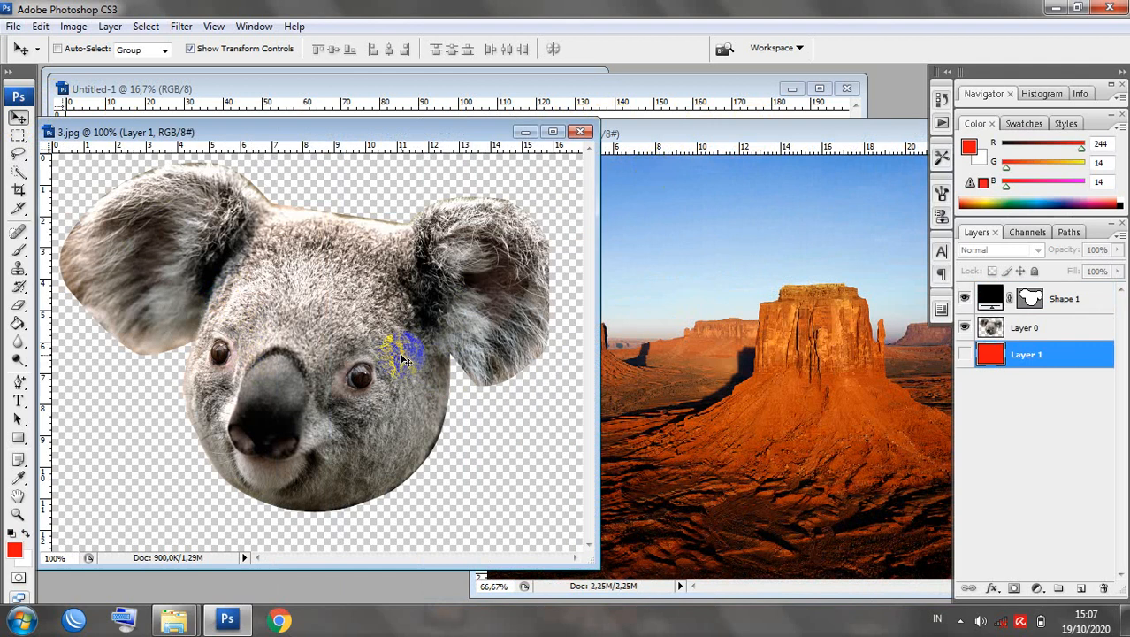
# Drag the Layer 0 koala head into Desert.jpg, then undo that first drop.
pyautogui.click(1009, 328)
pyautogui.moveTo(361, 302); pyautogui.dragTo(709, 299)
pyautogui.moveTo(747, 132); pyautogui.dragTo(691, 132)
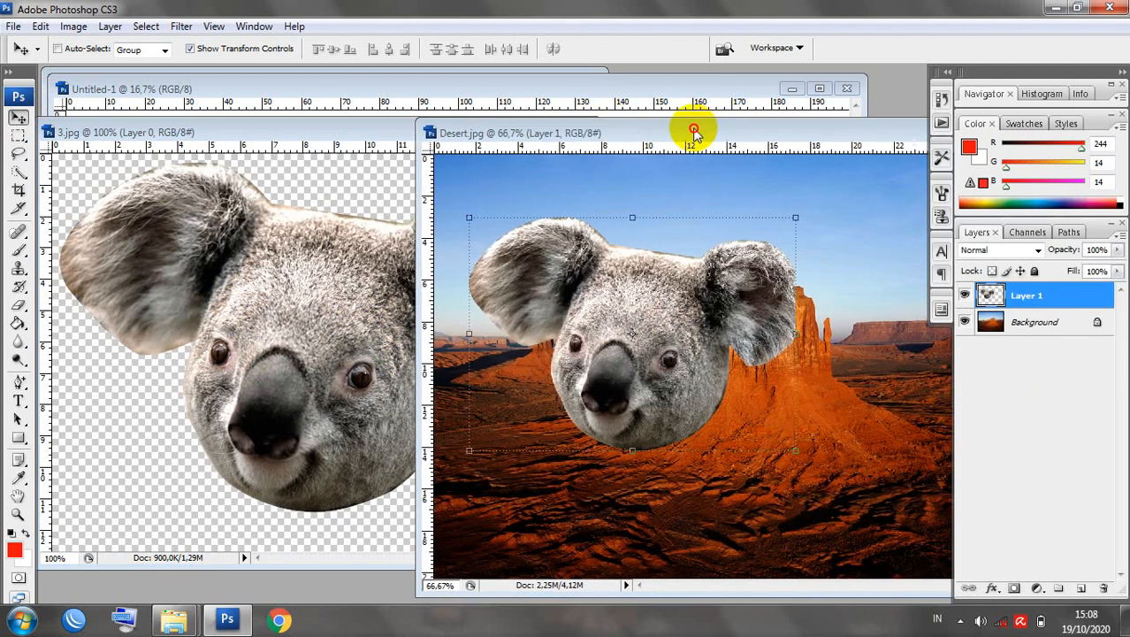
pyautogui.click(250, 364)
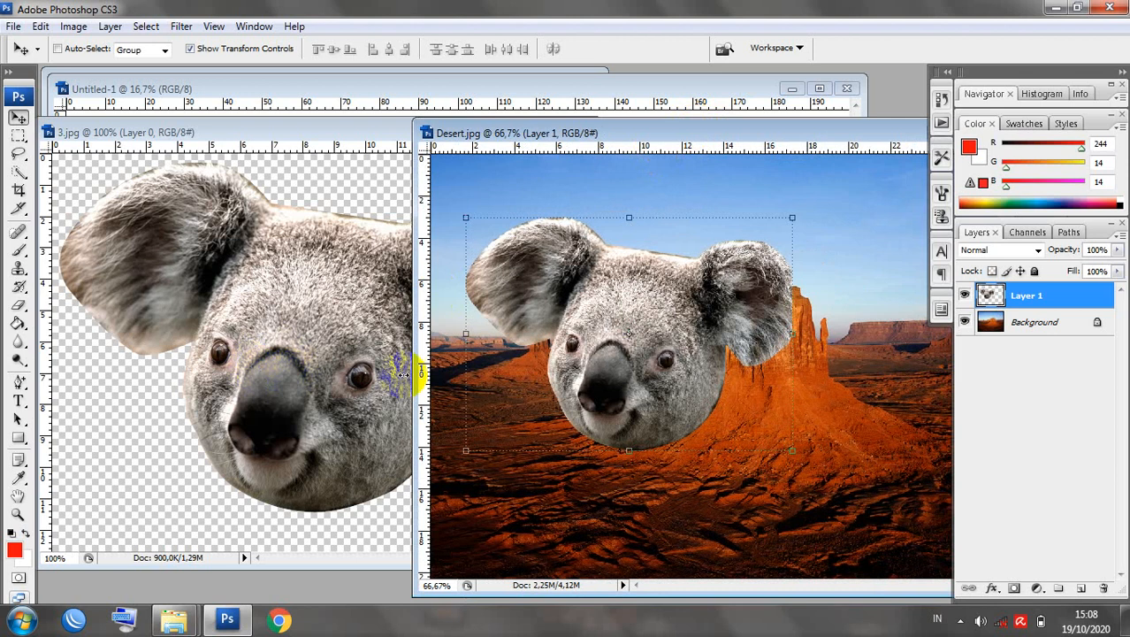
pyautogui.click(517, 391)
pyautogui.hotkey('ctrl', 'z')
# Copy the koala head into Desert.jpg again, undoing an accidentally copied Shape 1 outline.
pyautogui.click(395, 406)
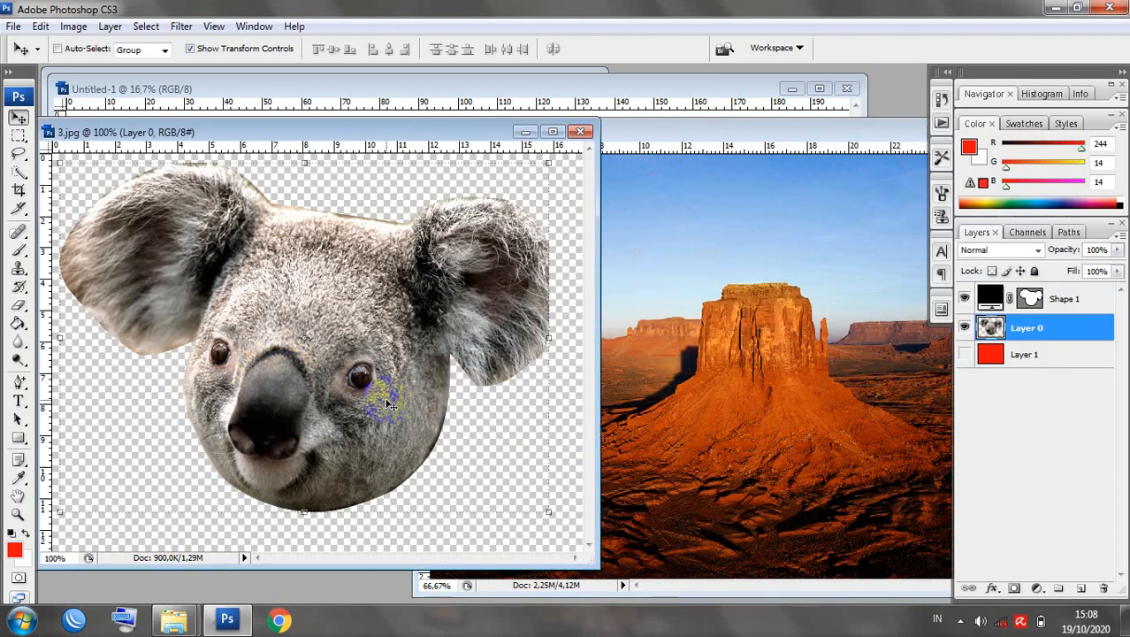
pyautogui.click(339, 378)
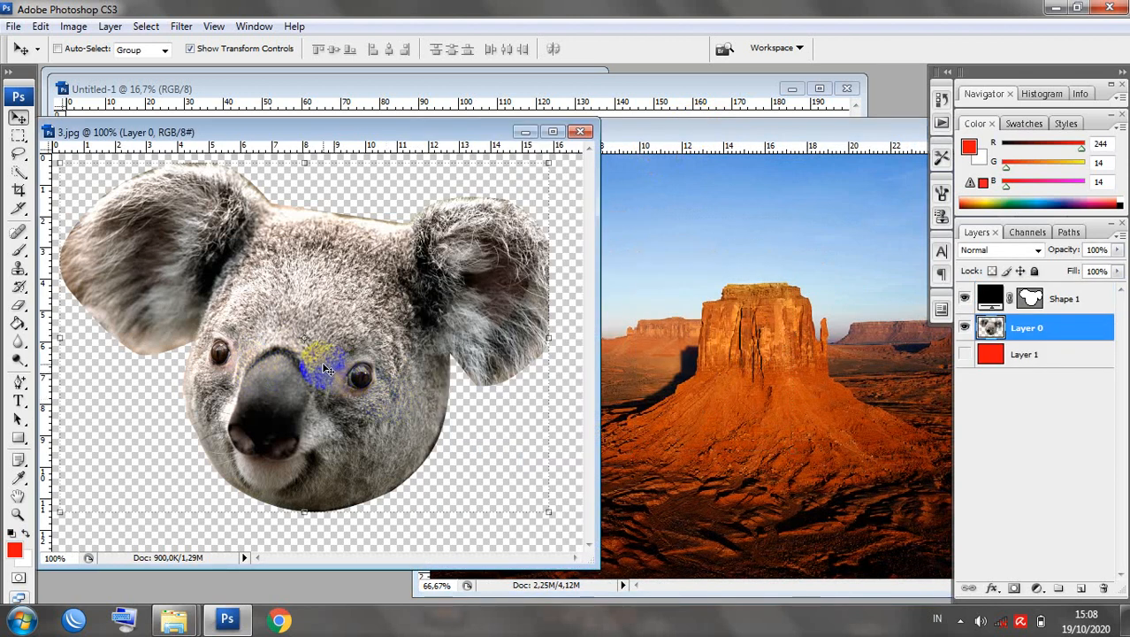
pyautogui.moveTo(326, 369); pyautogui.dragTo(402, 373)
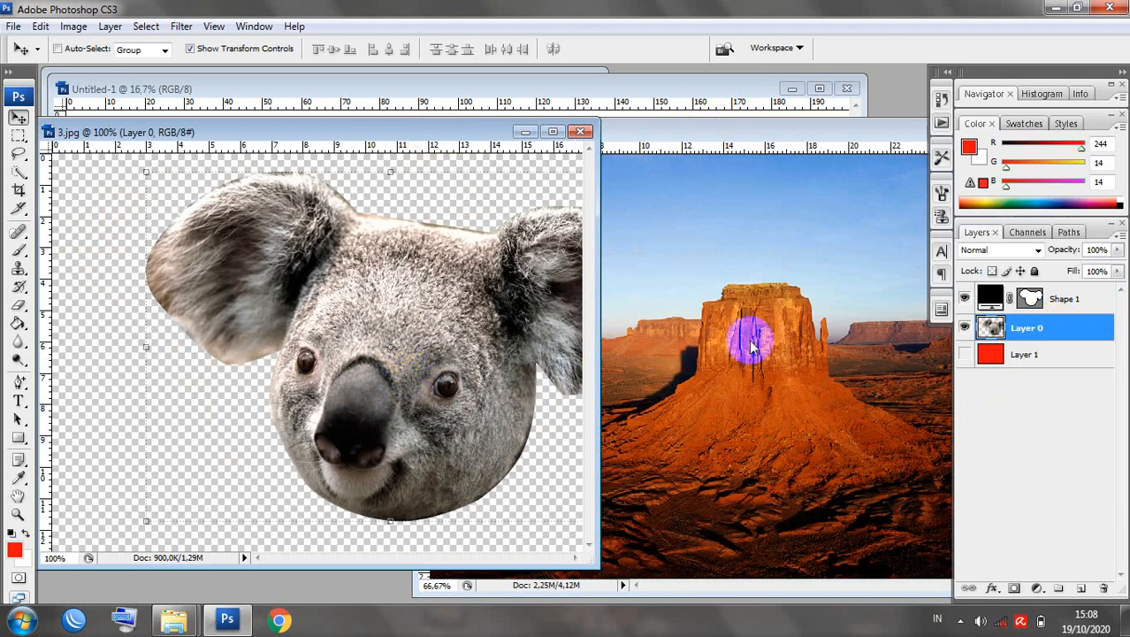
pyautogui.click(1054, 301)
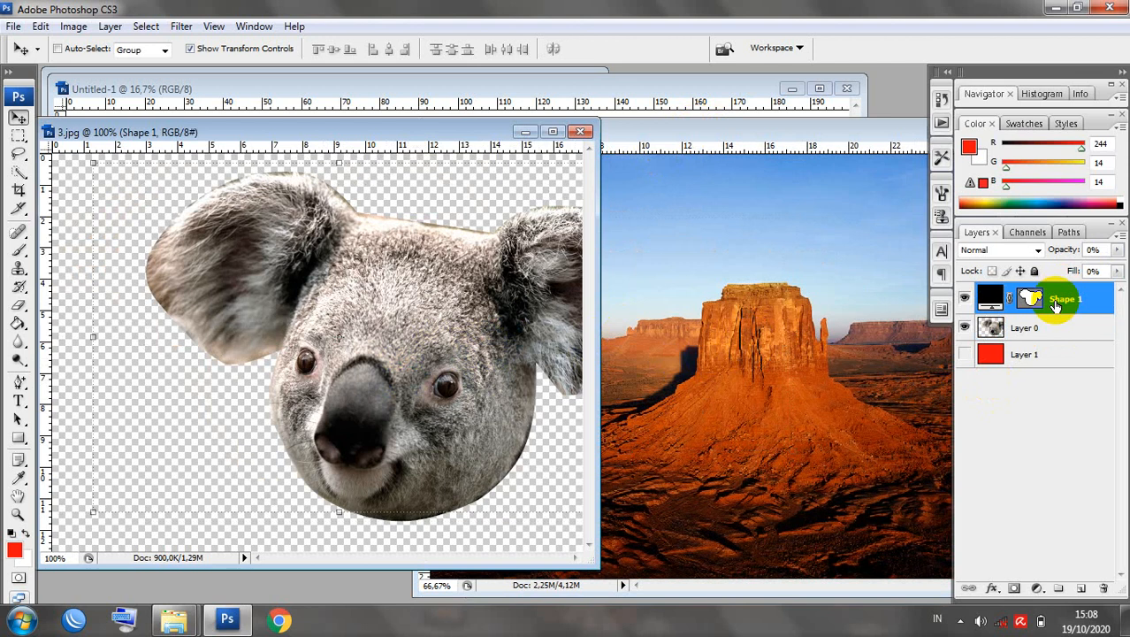
pyautogui.moveTo(417, 328); pyautogui.dragTo(816, 362)
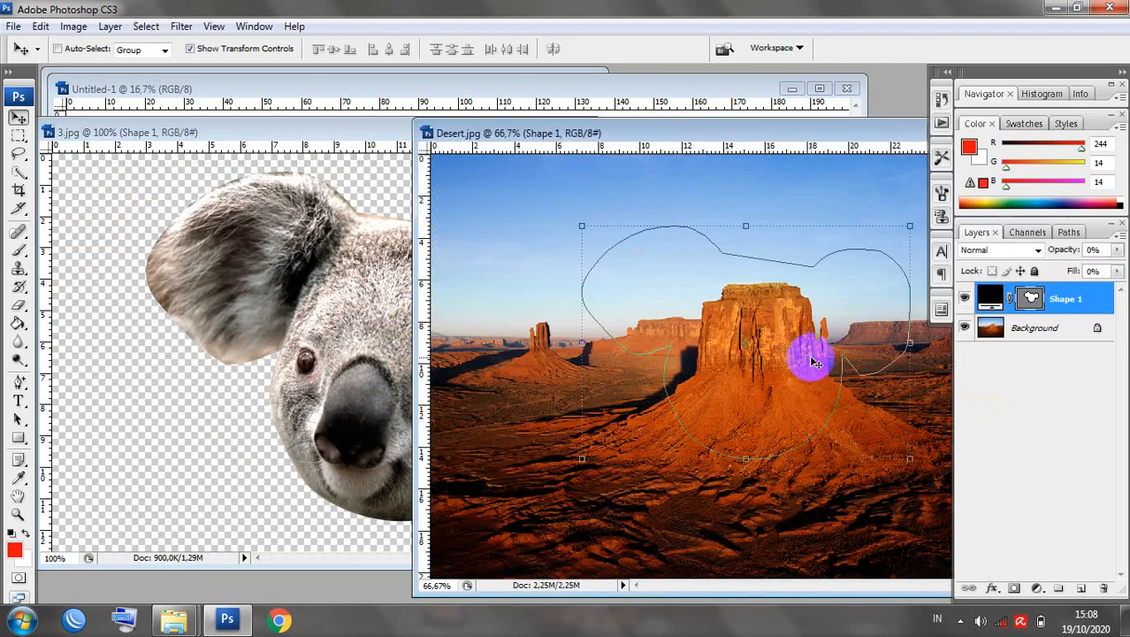
pyautogui.hotkey('ctrl', 'z')
# Copy the Layer 0 koala head into a maximized Desert.jpg as Layer 1 and start narrowing it.
pyautogui.click(356, 316)
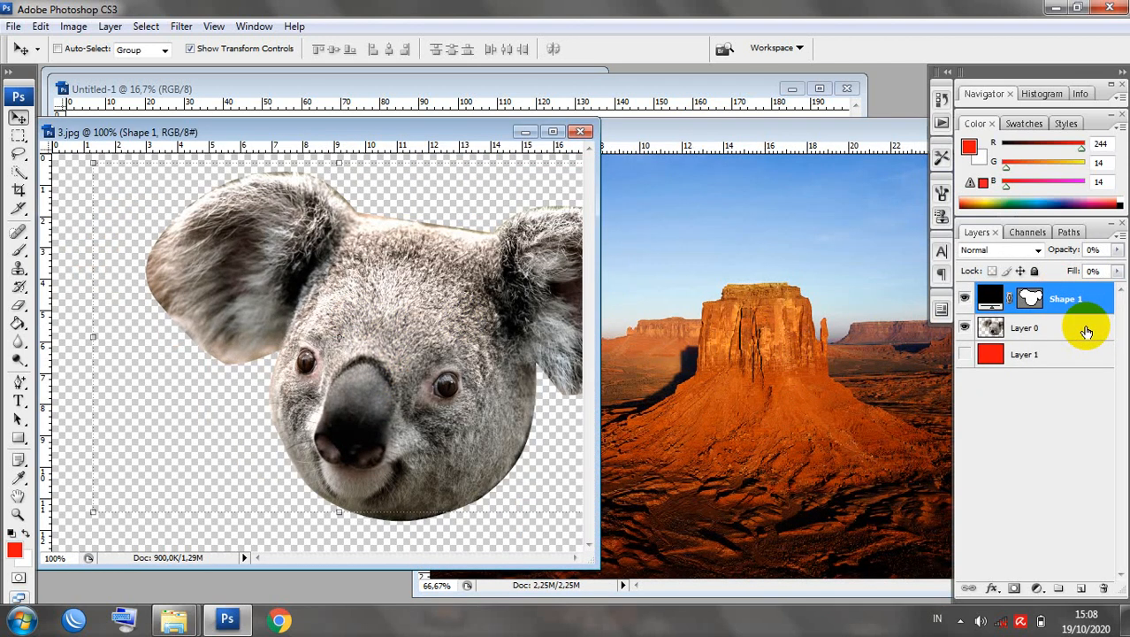
pyautogui.click(1026, 329)
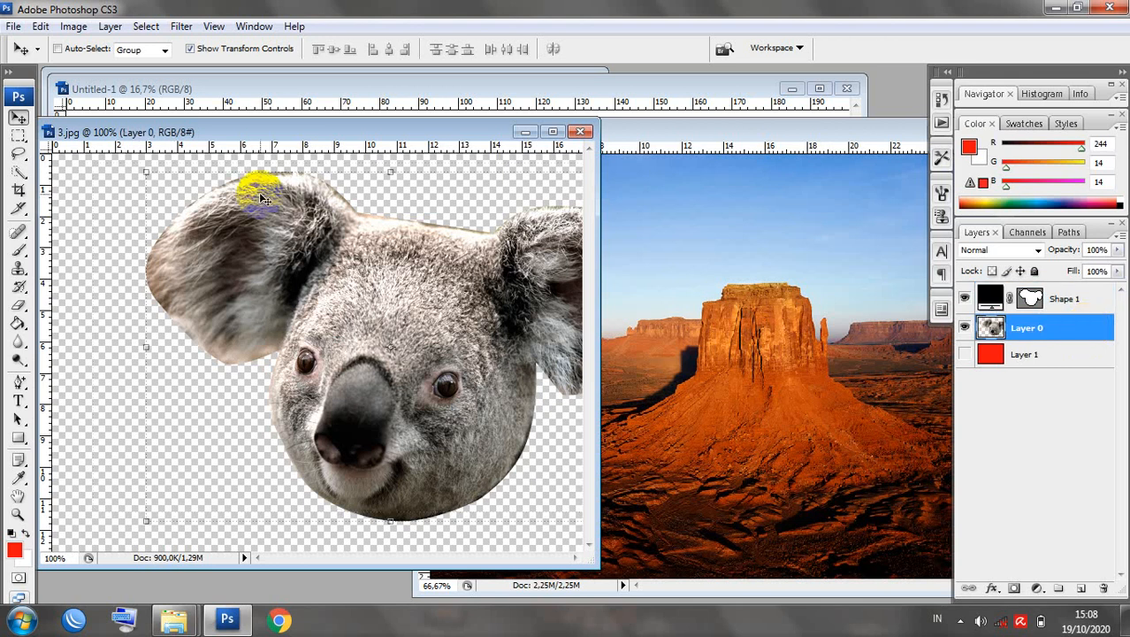
pyautogui.moveTo(450, 384); pyautogui.dragTo(783, 345)
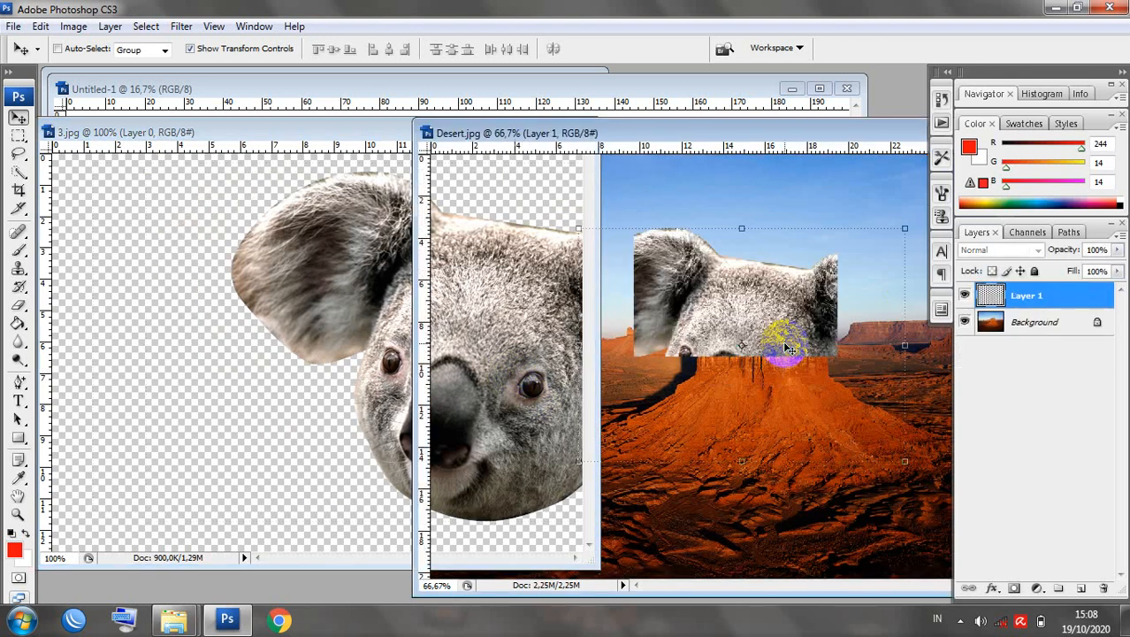
pyautogui.moveTo(751, 138); pyautogui.dragTo(681, 142)
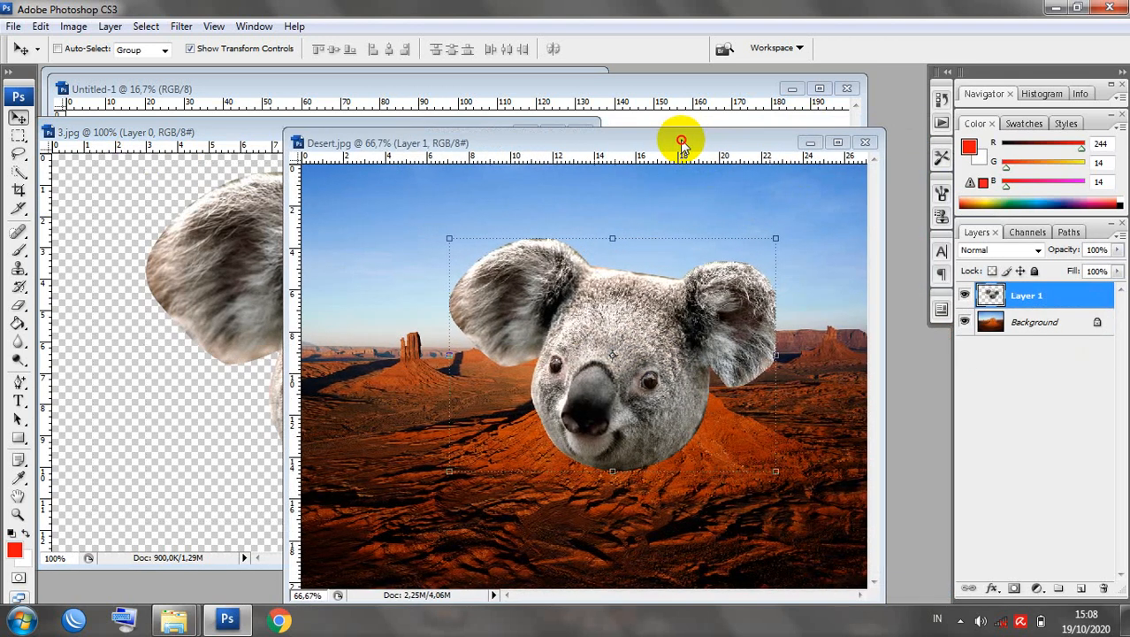
pyautogui.click(838, 143)
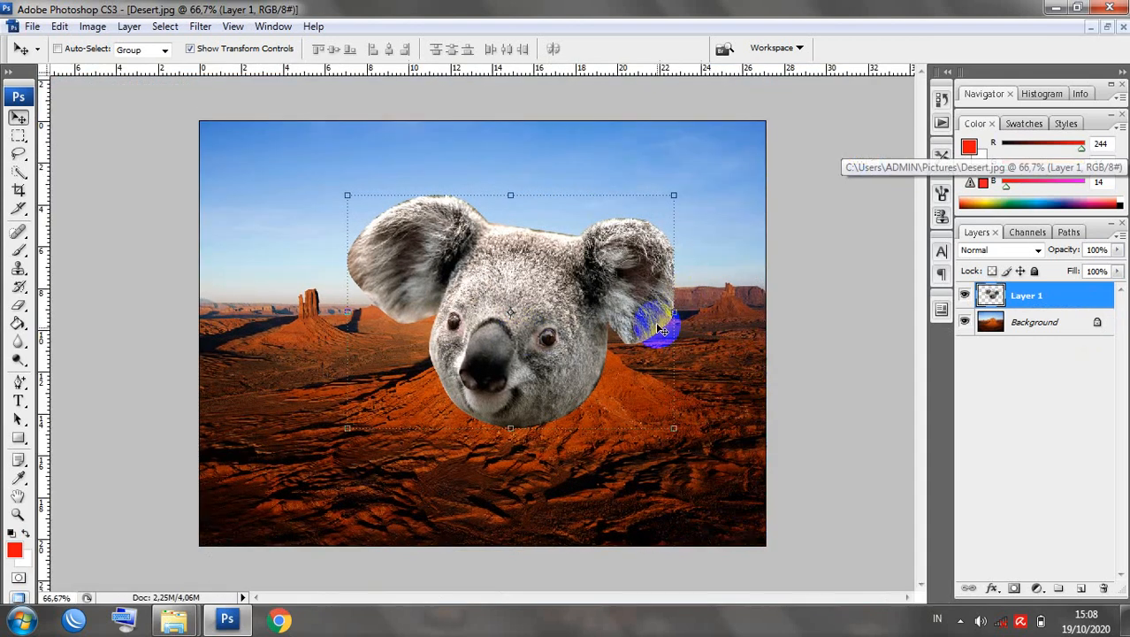
pyautogui.moveTo(524, 328)
pyautogui.mouseDown()
pyautogui.moveTo(517, 197)
pyautogui.moveTo(556, 181)
pyautogui.moveTo(518, 301)
pyautogui.moveTo(523, 338)
pyautogui.mouseUp()
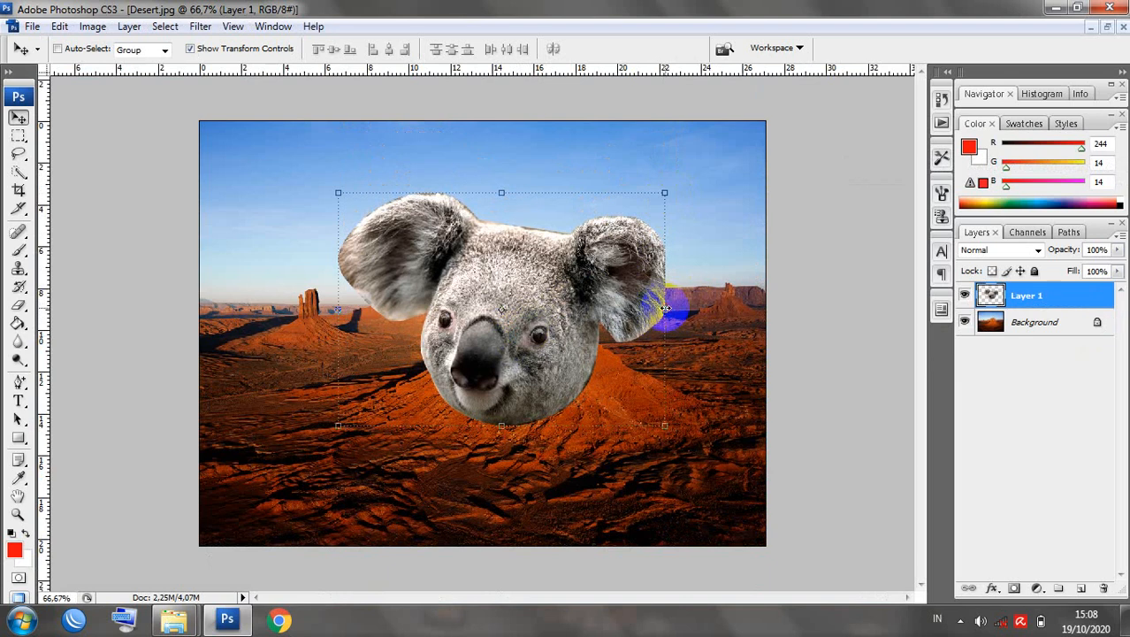
pyautogui.moveTo(665, 310); pyautogui.dragTo(553, 310)
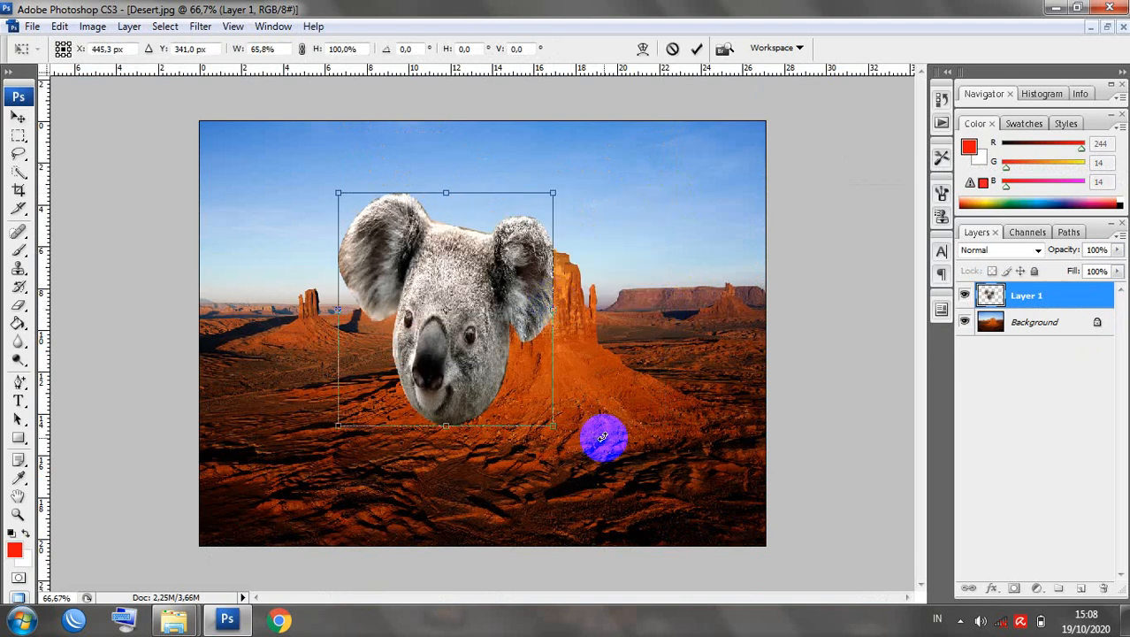
# Restore the koala head's full width, then scale it proportionally to 44.5% atop the central butte.
pyautogui.hotkey('ctrl', 'z')
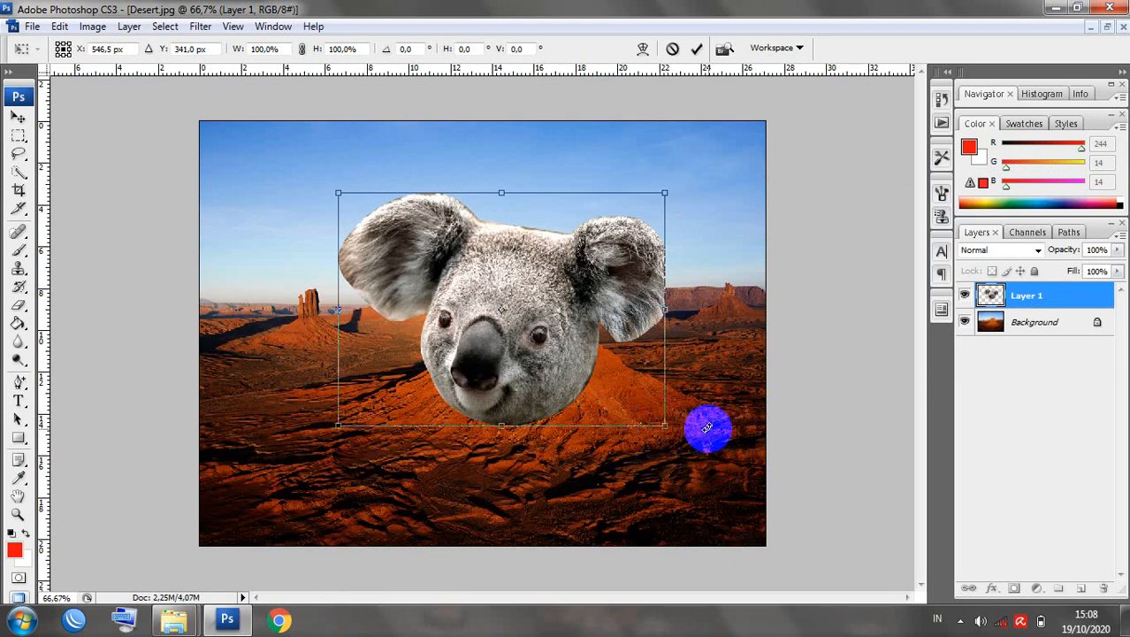
pyautogui.moveTo(664, 428); pyautogui.dragTo(500, 275)
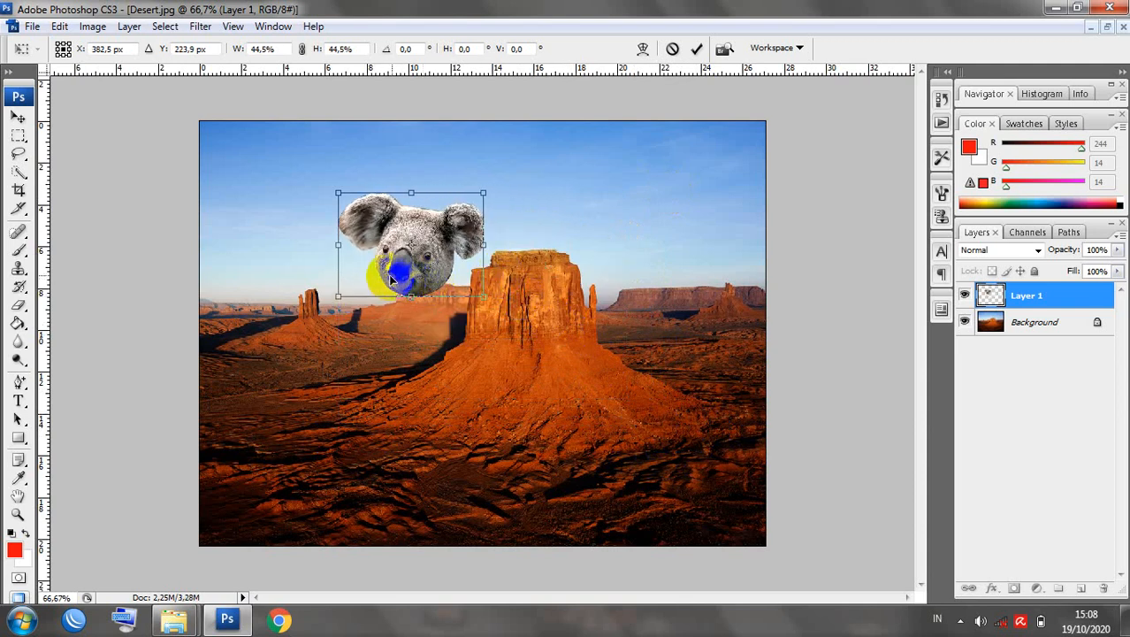
pyautogui.moveTo(405, 266); pyautogui.dragTo(517, 227)
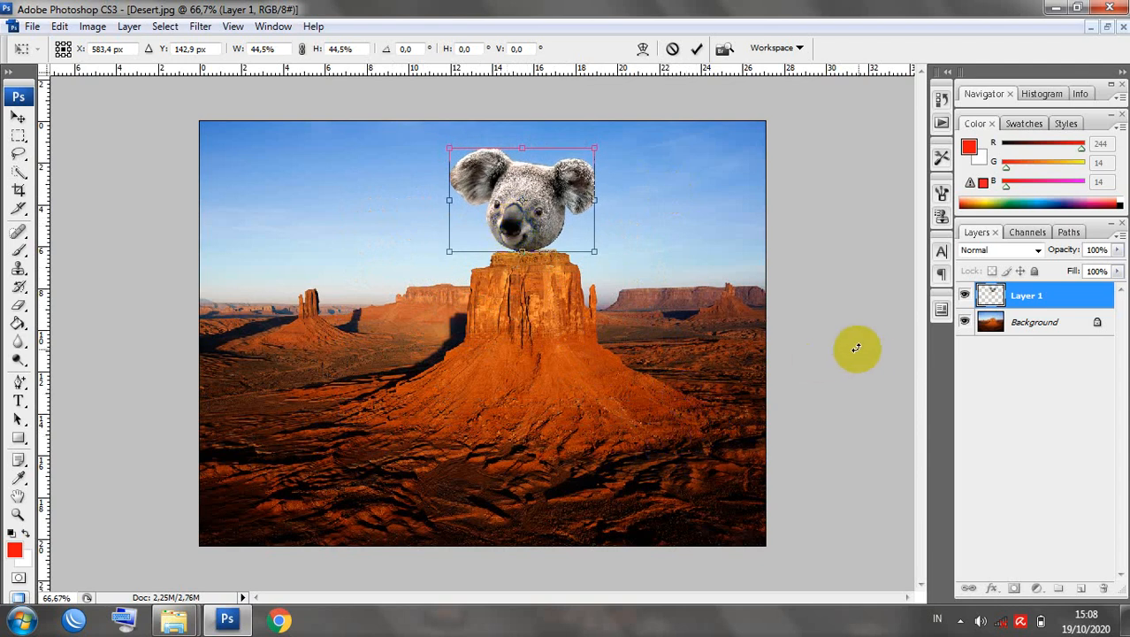
pyautogui.press('Return')
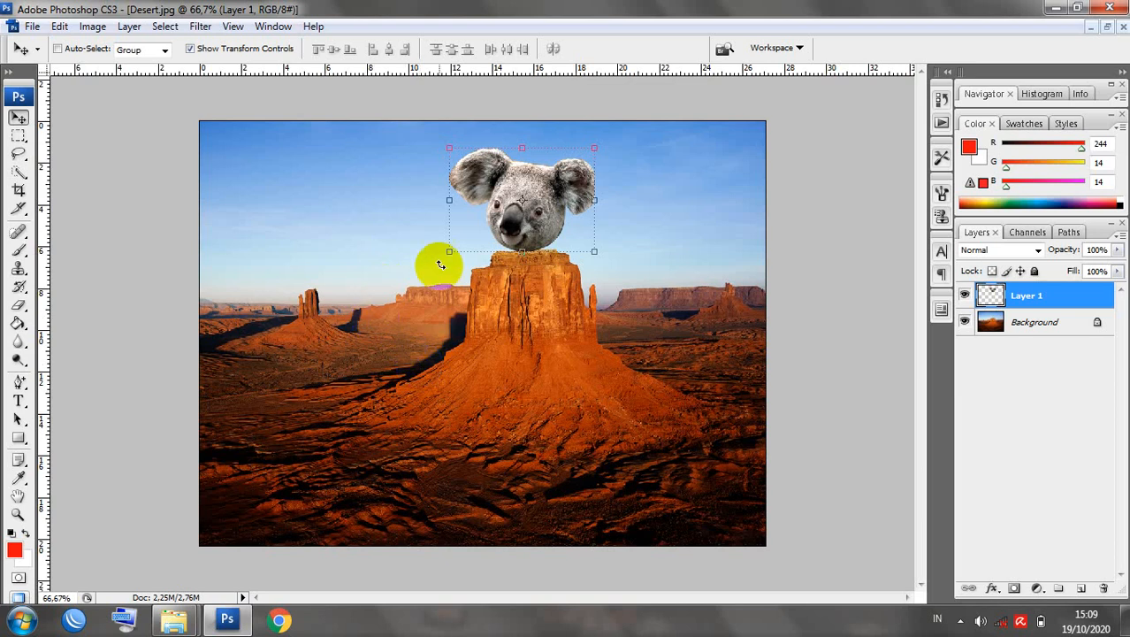
# Nudge the koala head slightly, then type the title 'Gurun Koala' in the upper-left sky.
pyautogui.moveTo(541, 223); pyautogui.dragTo(546, 224)
pyautogui.click(26, 402)
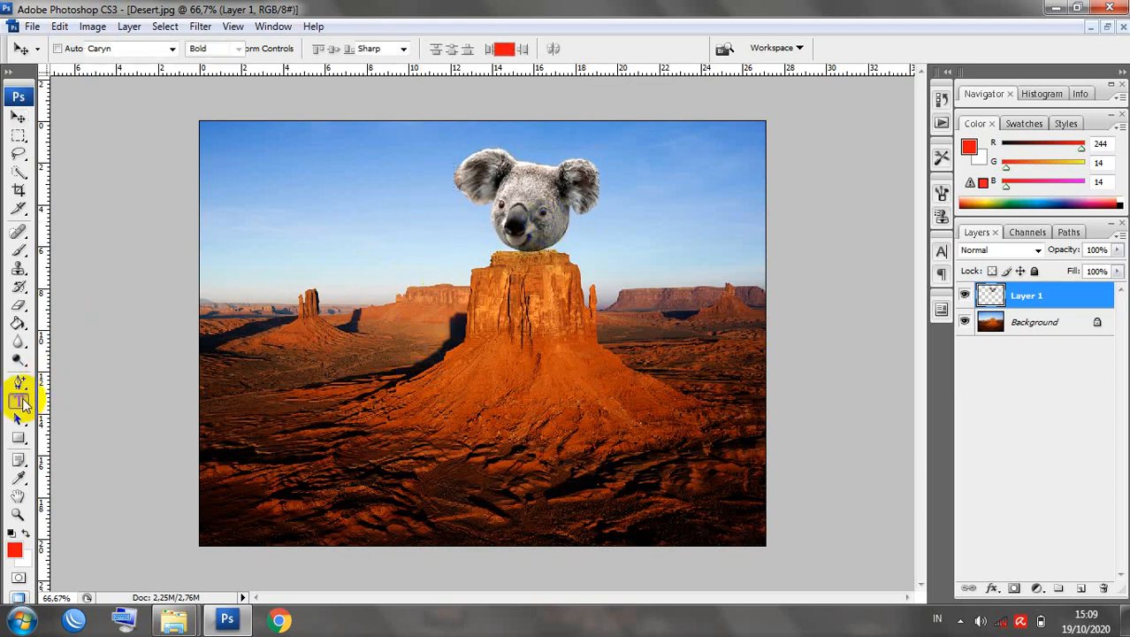
pyautogui.click(248, 212)
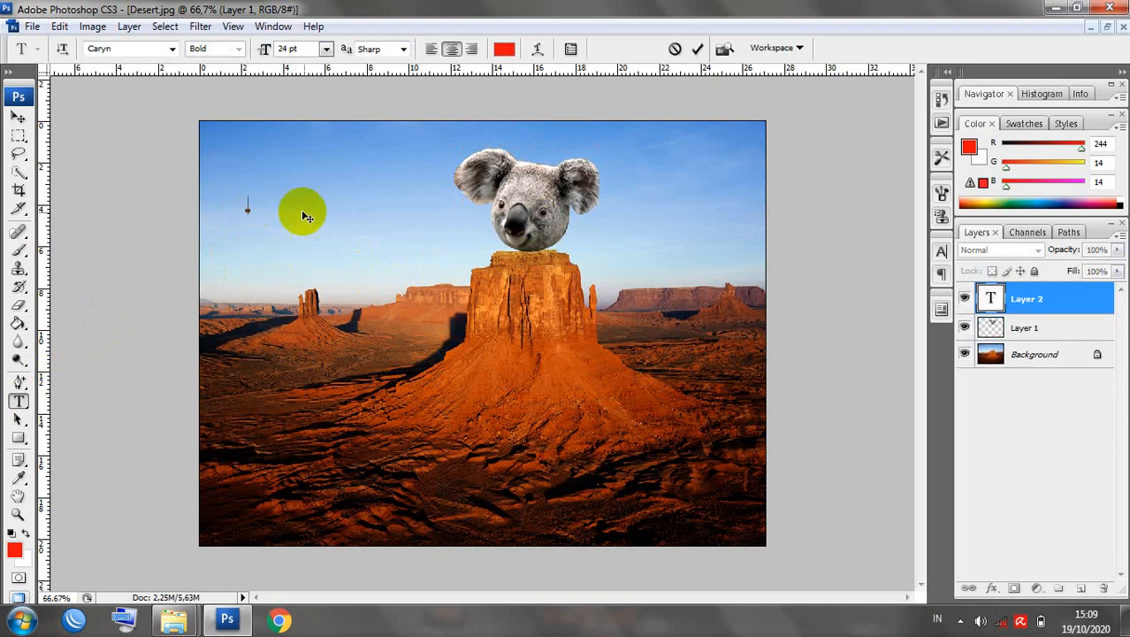
pyautogui.write('Gurun K')
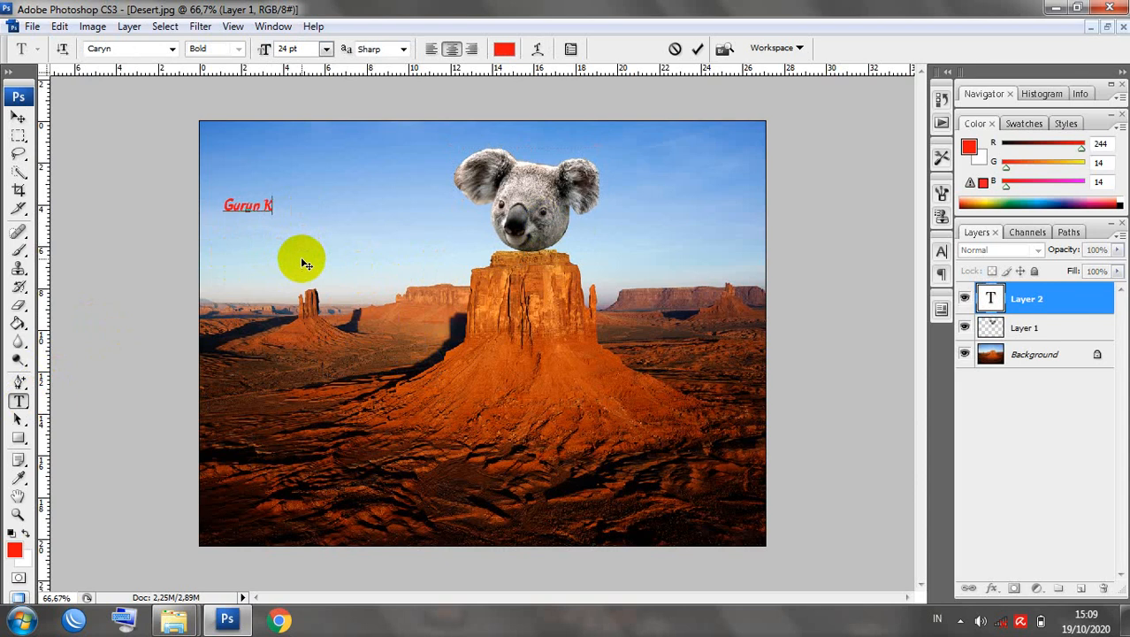
pyautogui.write('oala')
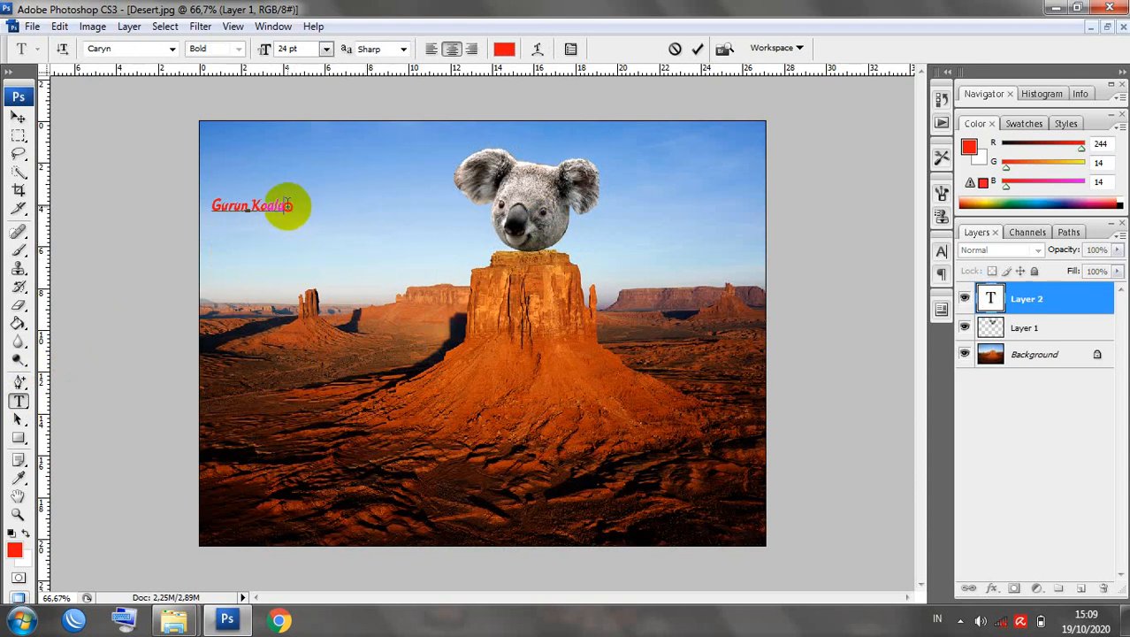
pyautogui.moveTo(286, 205); pyautogui.dragTo(382, 306)
# Enlarge the Gurun Koala title to 208.1% and move it into the upper-left sky.
pyautogui.click(18, 116)
pyautogui.hotkey('ctrl', 't')
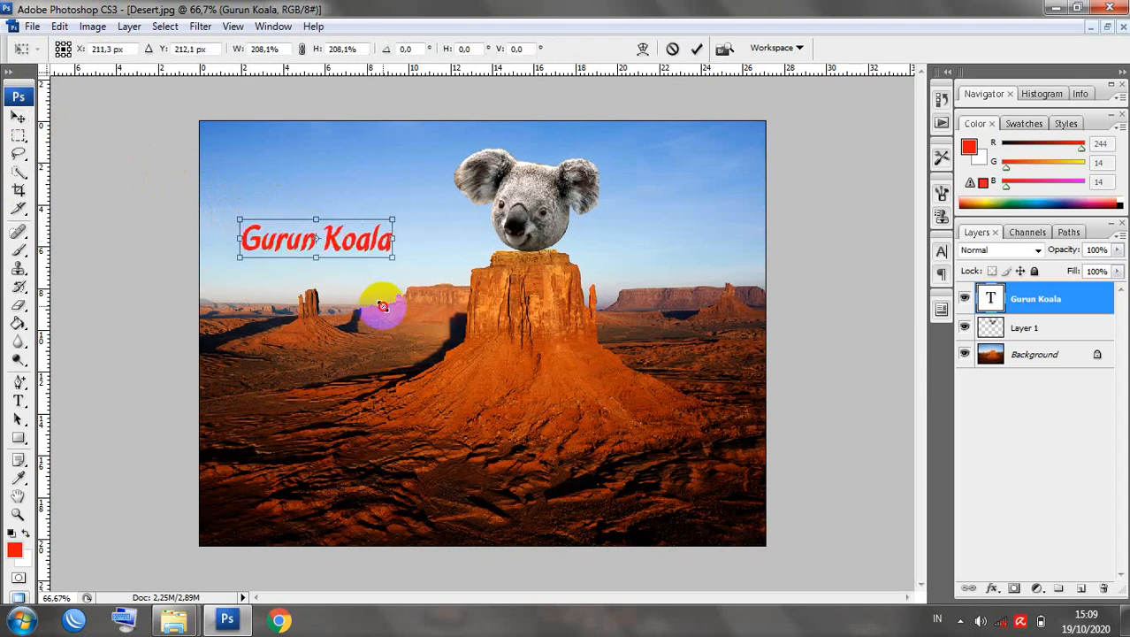
pyautogui.moveTo(356, 241); pyautogui.dragTo(335, 171)
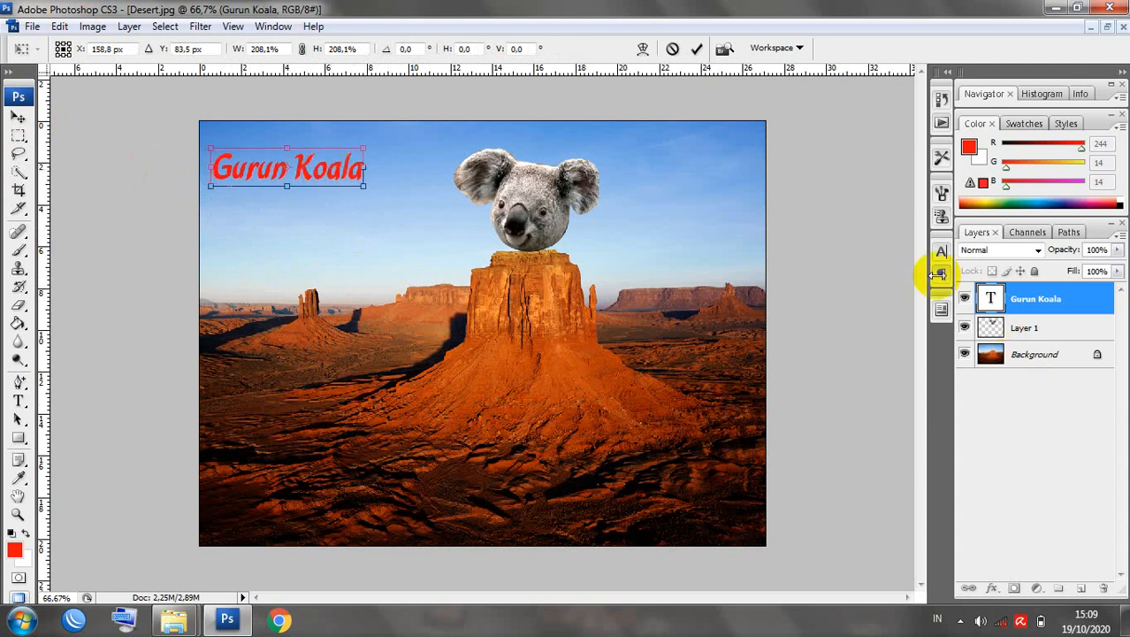
pyautogui.press('Return')
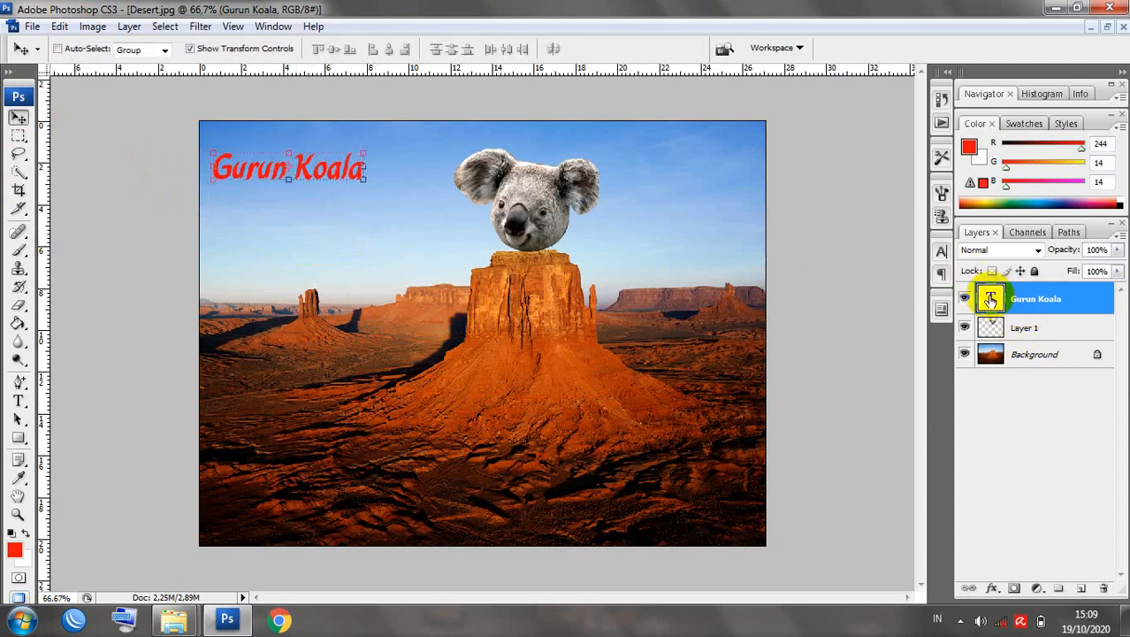
# Change the Gurun Koala text colour to near-black.
pyautogui.doubleClick(991, 300)
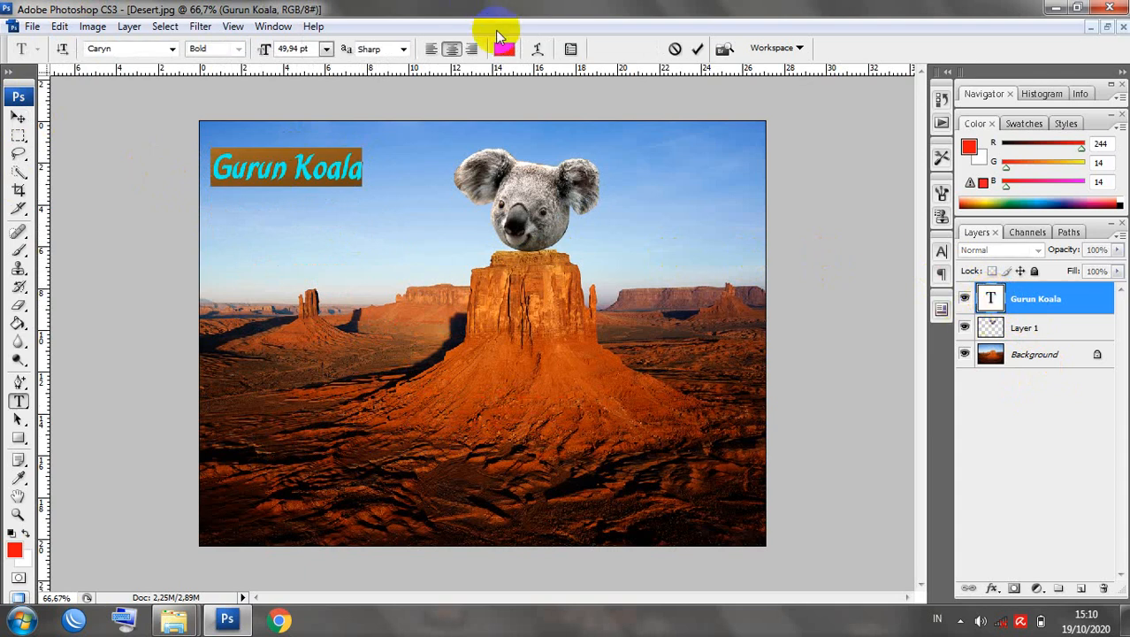
pyautogui.click(502, 49)
pyautogui.click(674, 408)
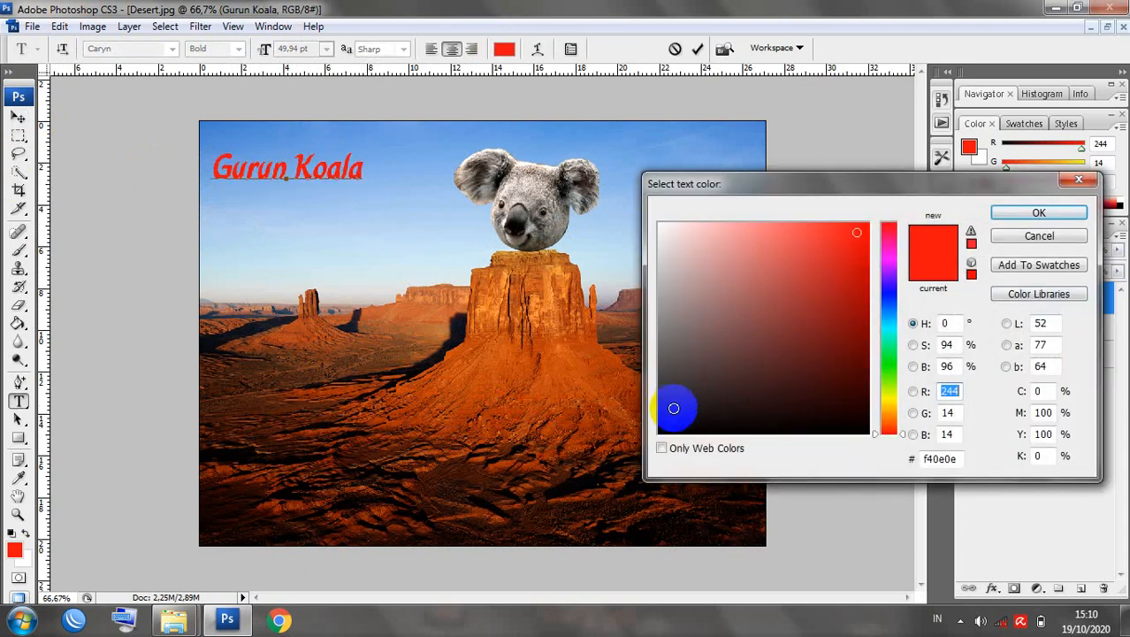
pyautogui.click(1031, 215)
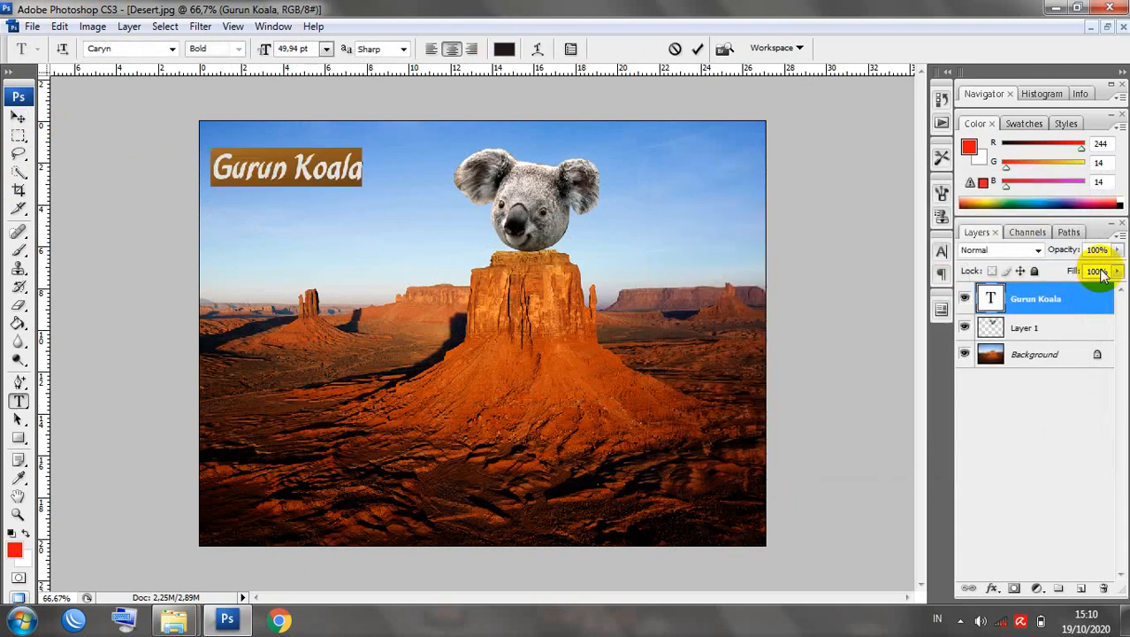
pyautogui.press('ctrl')
# Add a 3 px grey outside Stroke layer style to the title.
pyautogui.doubleClick(1081, 315)
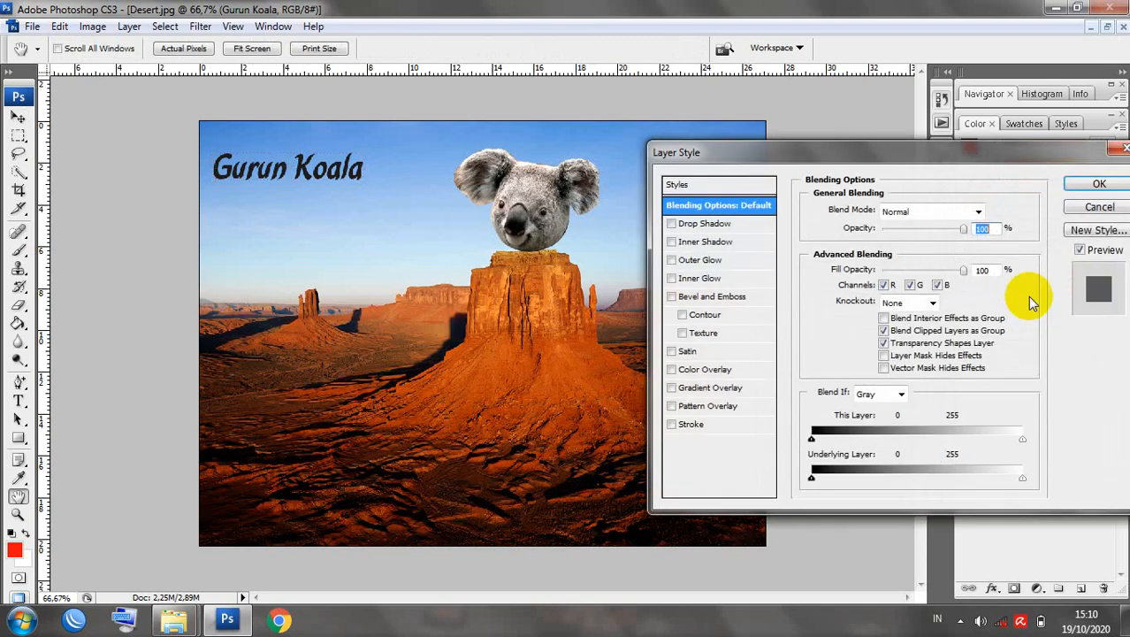
pyautogui.click(685, 424)
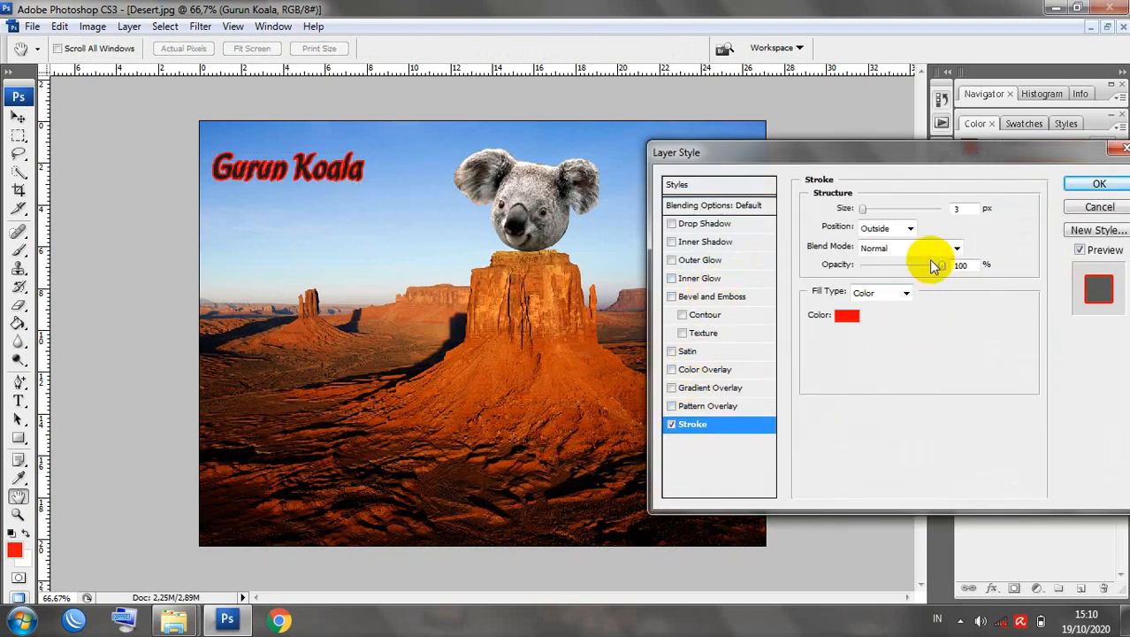
pyautogui.click(847, 315)
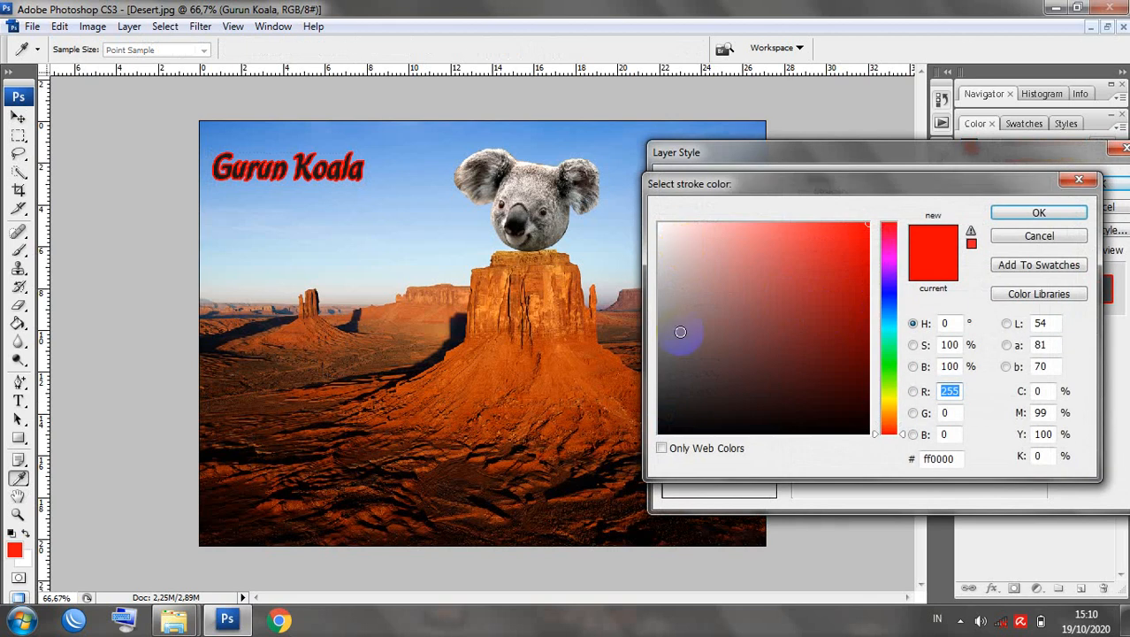
pyautogui.click(680, 332)
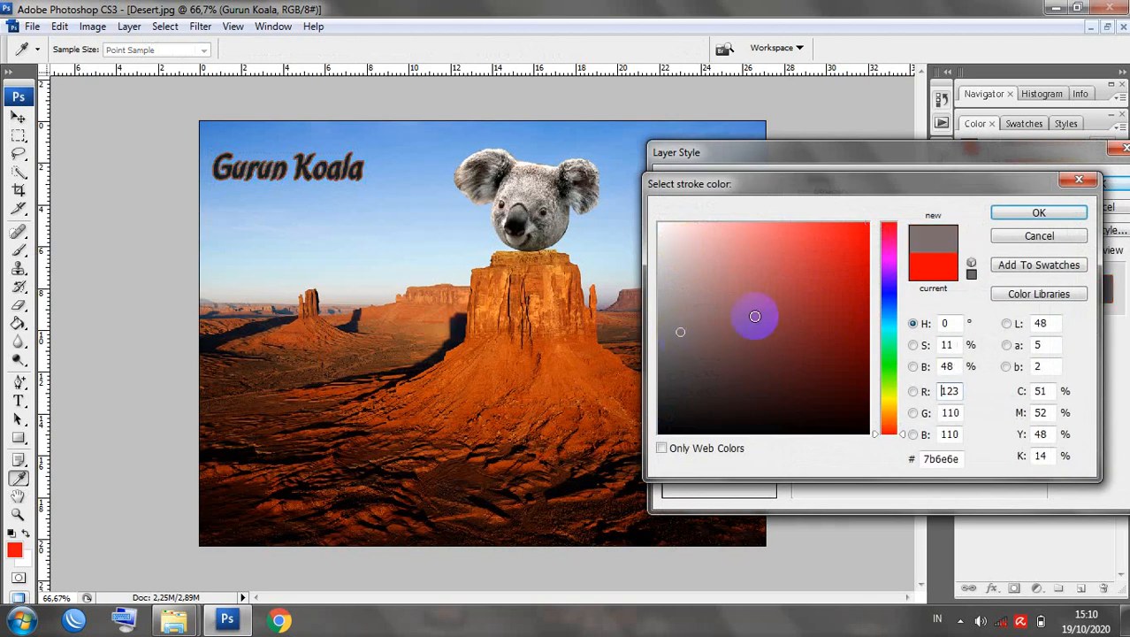
pyautogui.click(1040, 213)
pyautogui.click(1100, 184)
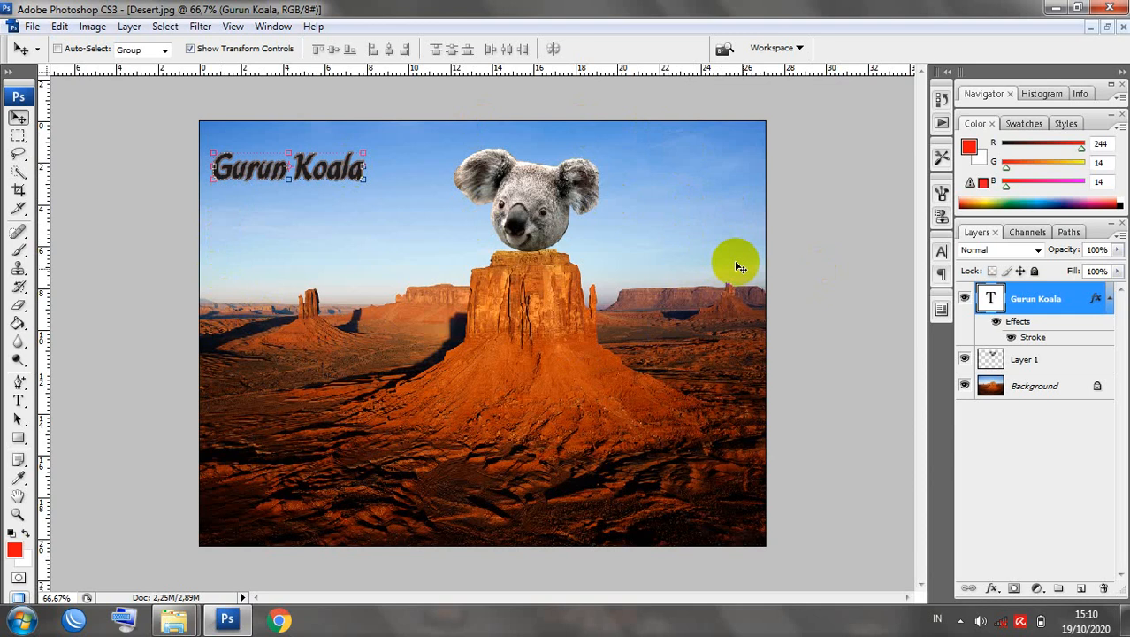
# Quick-select the sky on the Background layer and apply a Hue/Saturation hue shift of -123 for lime green.
pyautogui.click(1000, 389)
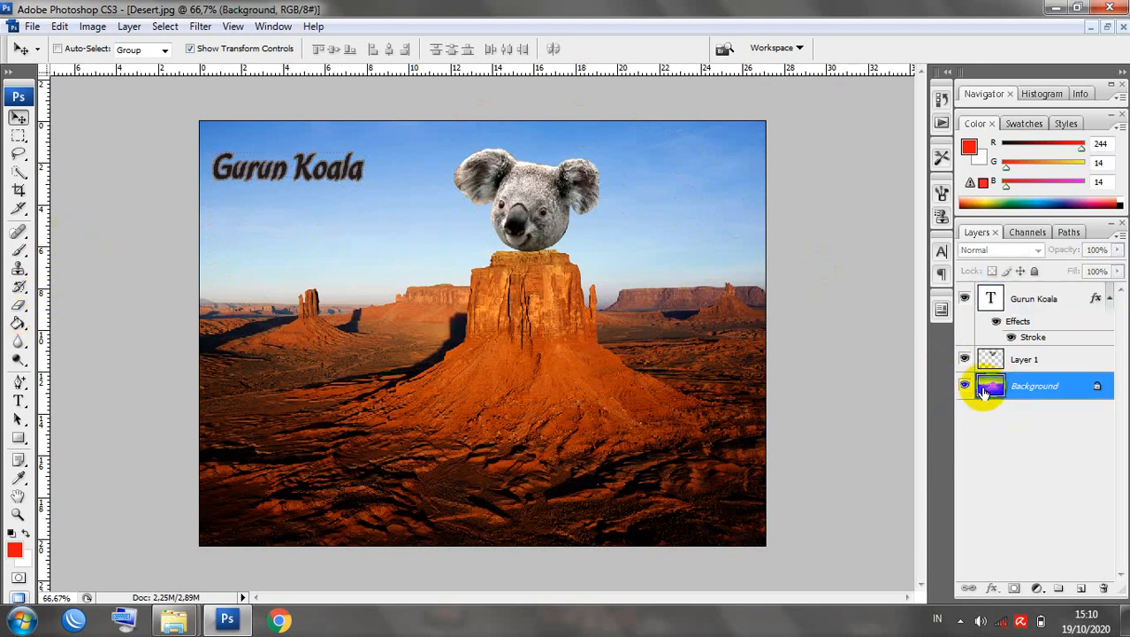
pyautogui.click(18, 180)
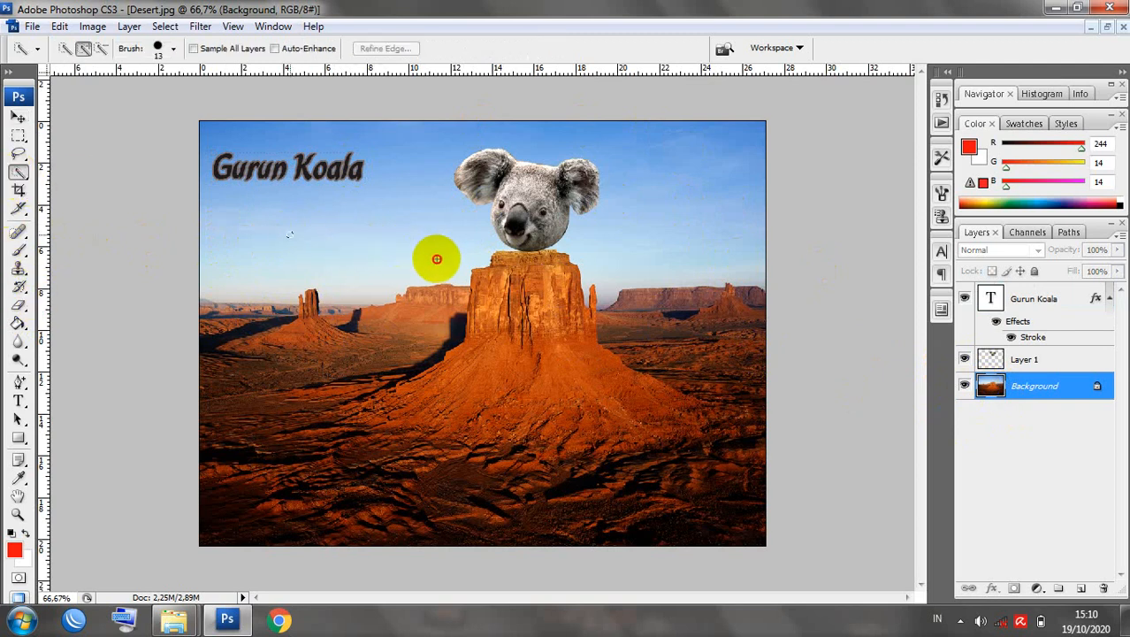
pyautogui.moveTo(285, 230)
pyautogui.mouseDown()
pyautogui.moveTo(373, 234)
pyautogui.moveTo(686, 293)
pyautogui.moveTo(473, 274)
pyautogui.mouseUp()
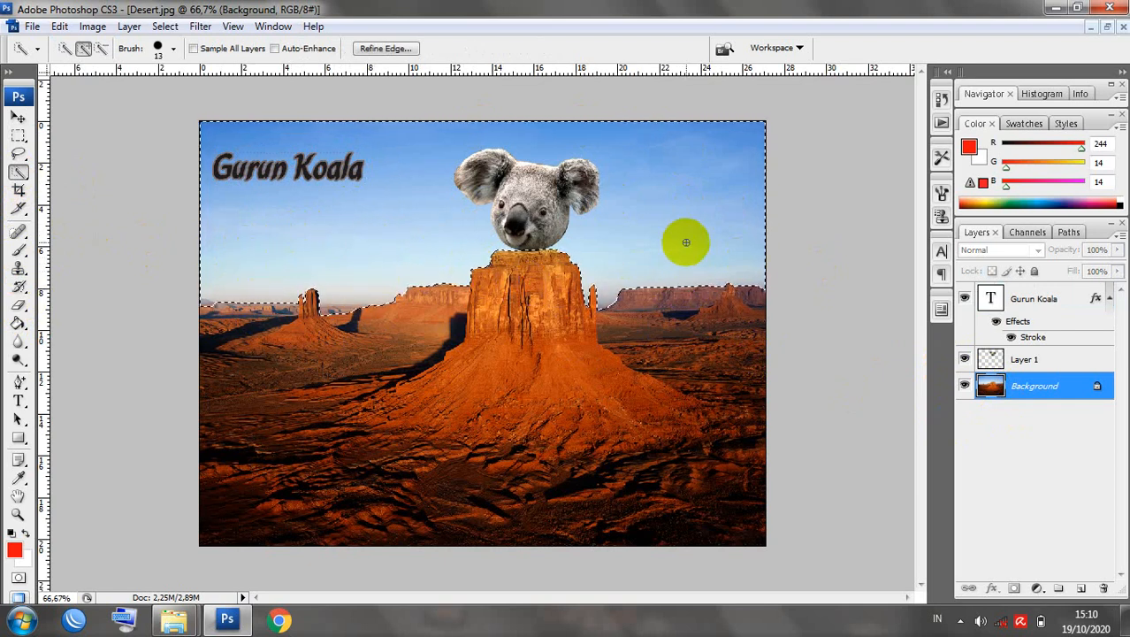
pyautogui.click(92, 25)
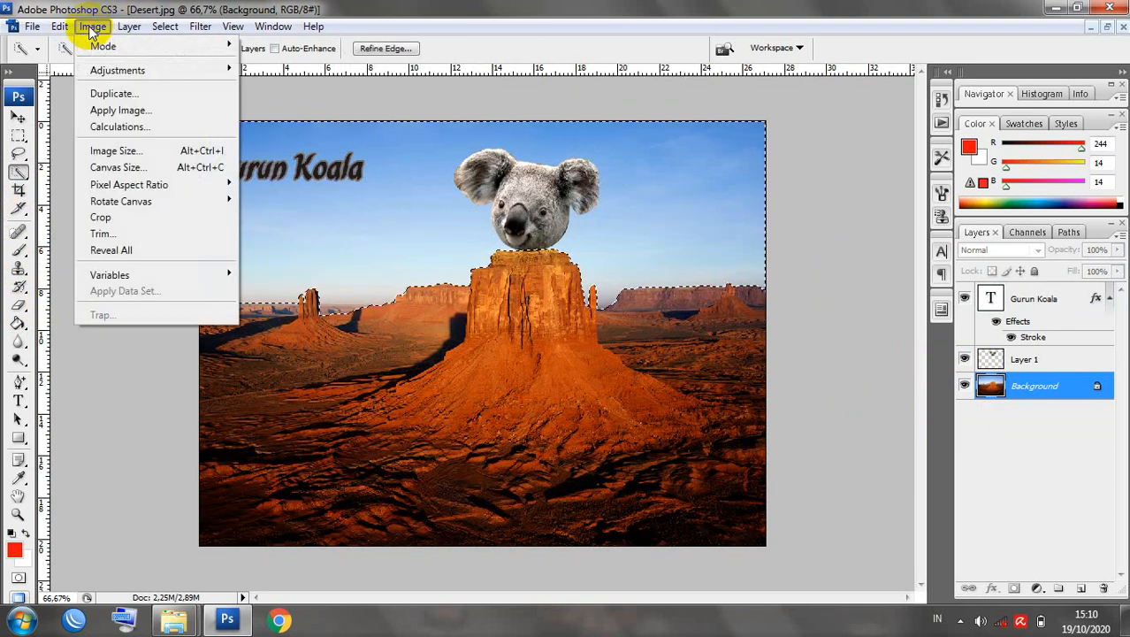
pyautogui.moveTo(92, 26)
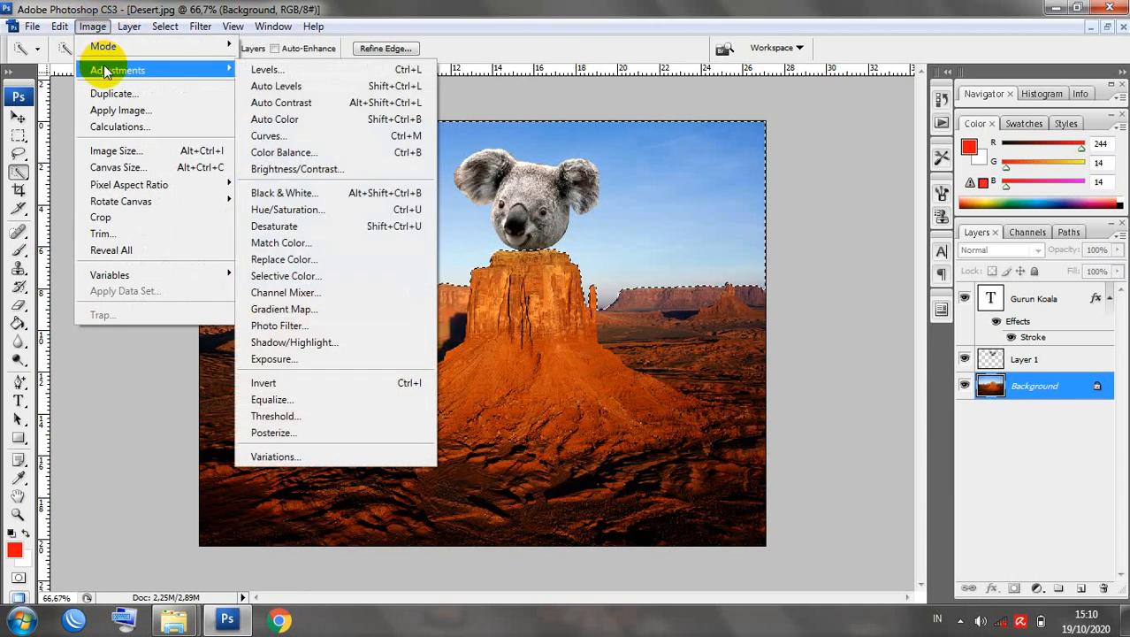
pyautogui.moveTo(213, 71)
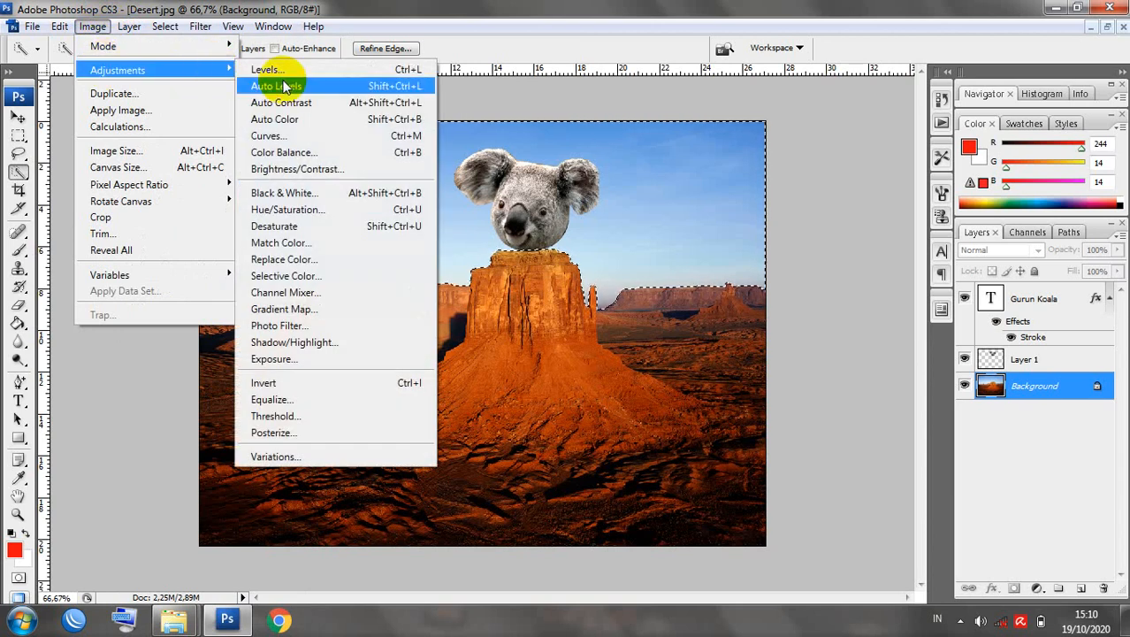
pyautogui.click(316, 209)
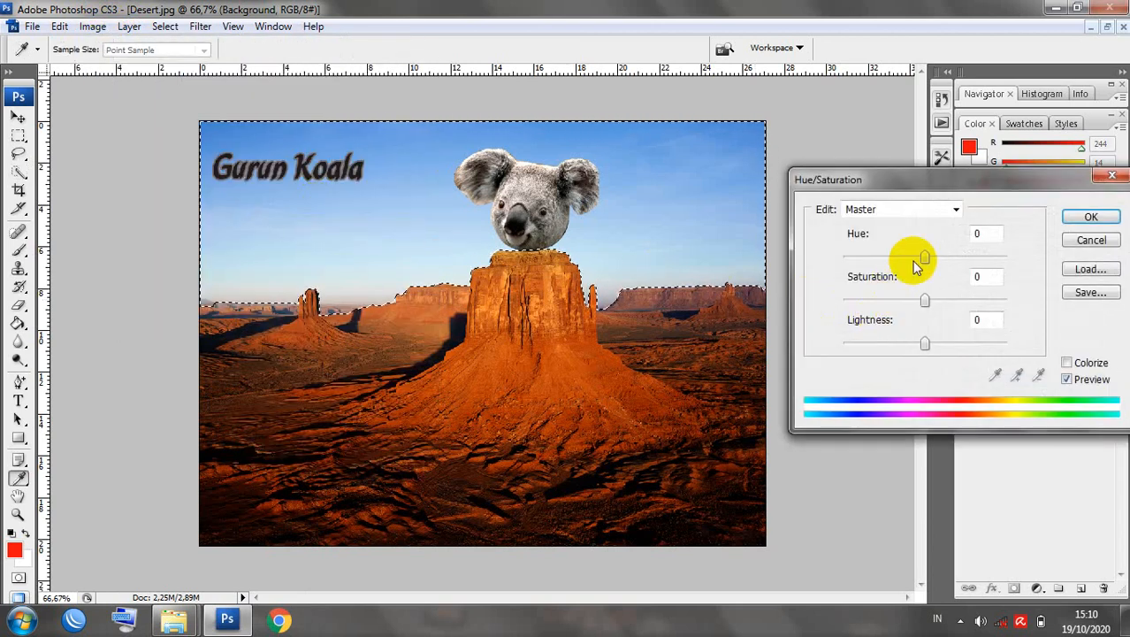
pyautogui.moveTo(925, 257); pyautogui.dragTo(867, 254)
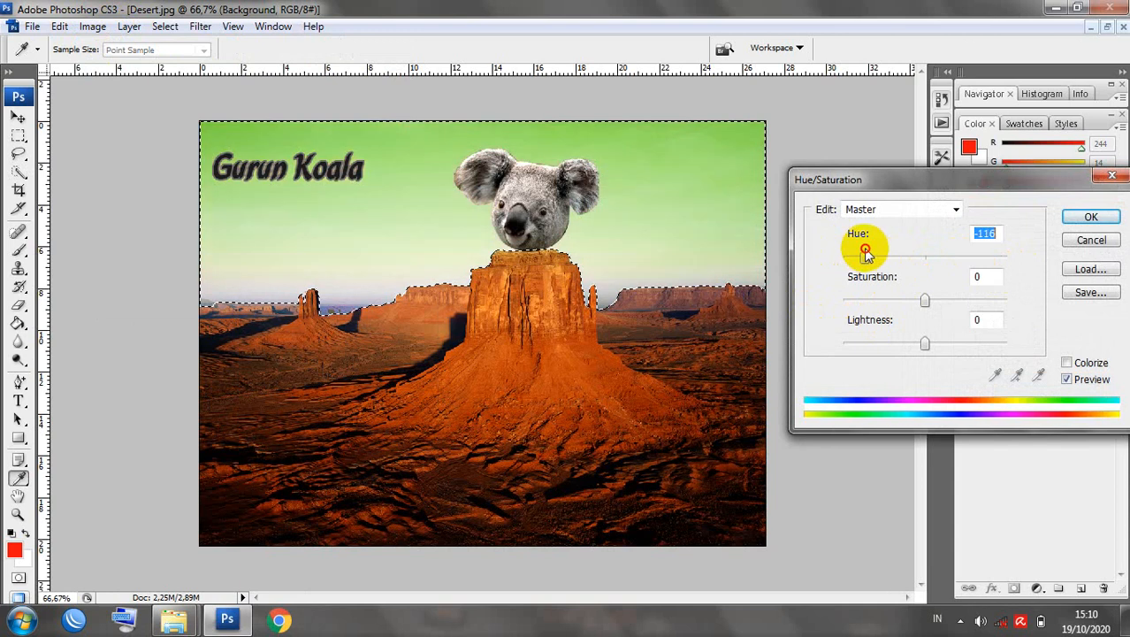
pyautogui.click(1088, 220)
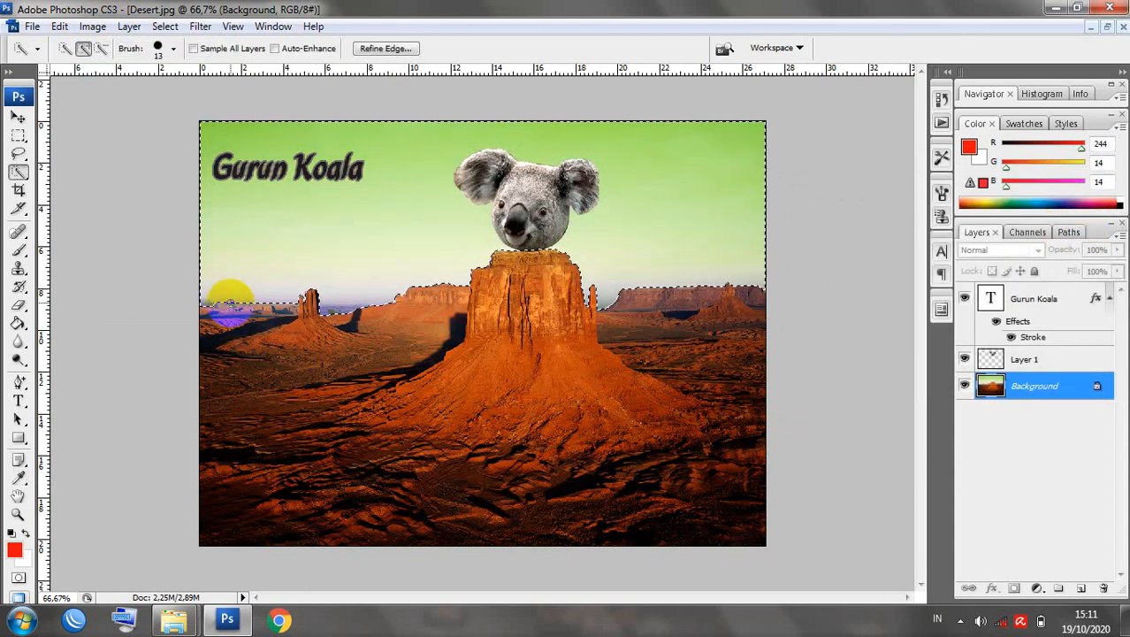
# Quick-select the lower-left desert floor, shift its hue by -56 to magenta, then deselect.
pyautogui.hotkey('ctrl', 'd')
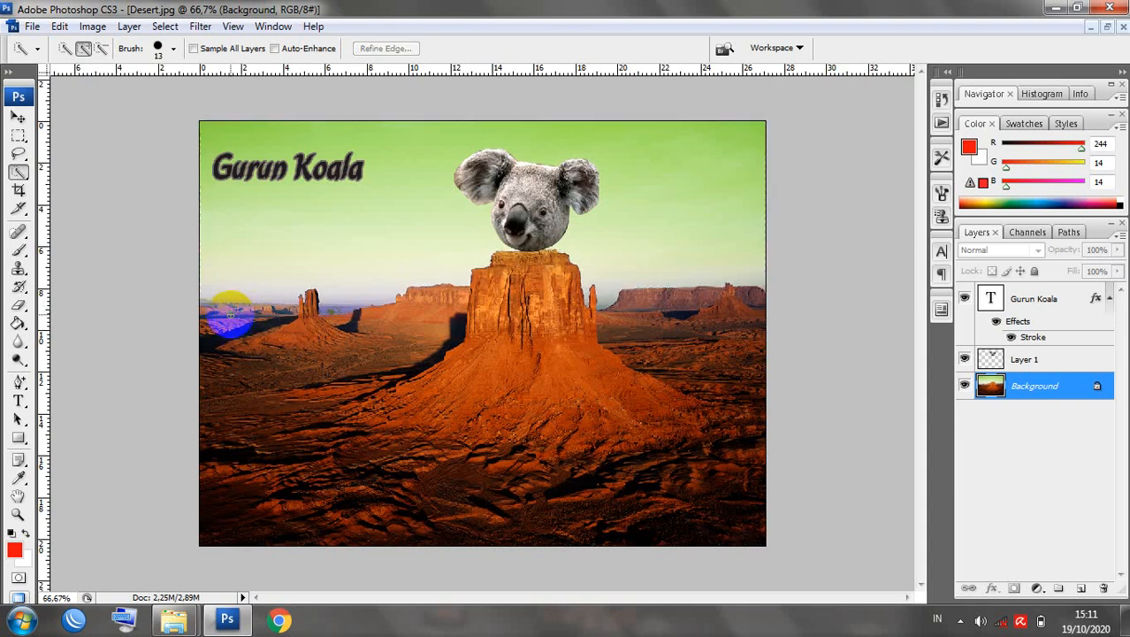
pyautogui.moveTo(227, 308)
pyautogui.mouseDown()
pyautogui.moveTo(274, 422)
pyautogui.moveTo(336, 453)
pyautogui.mouseUp()
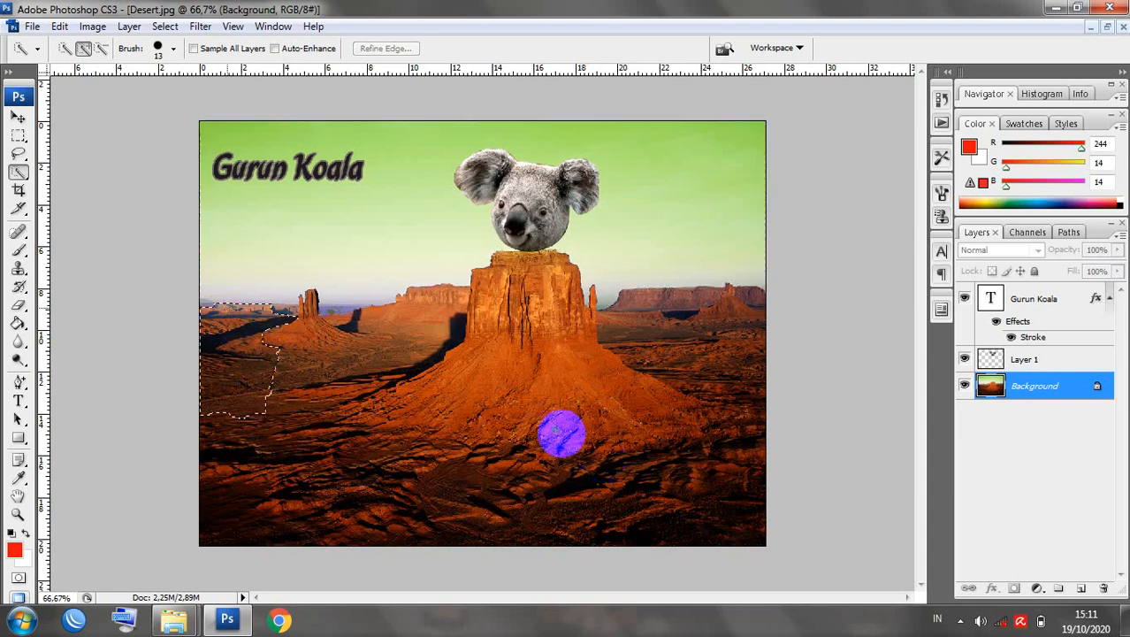
pyautogui.moveTo(471, 373)
pyautogui.mouseDown()
pyautogui.moveTo(428, 363)
pyautogui.moveTo(421, 392)
pyautogui.mouseUp()
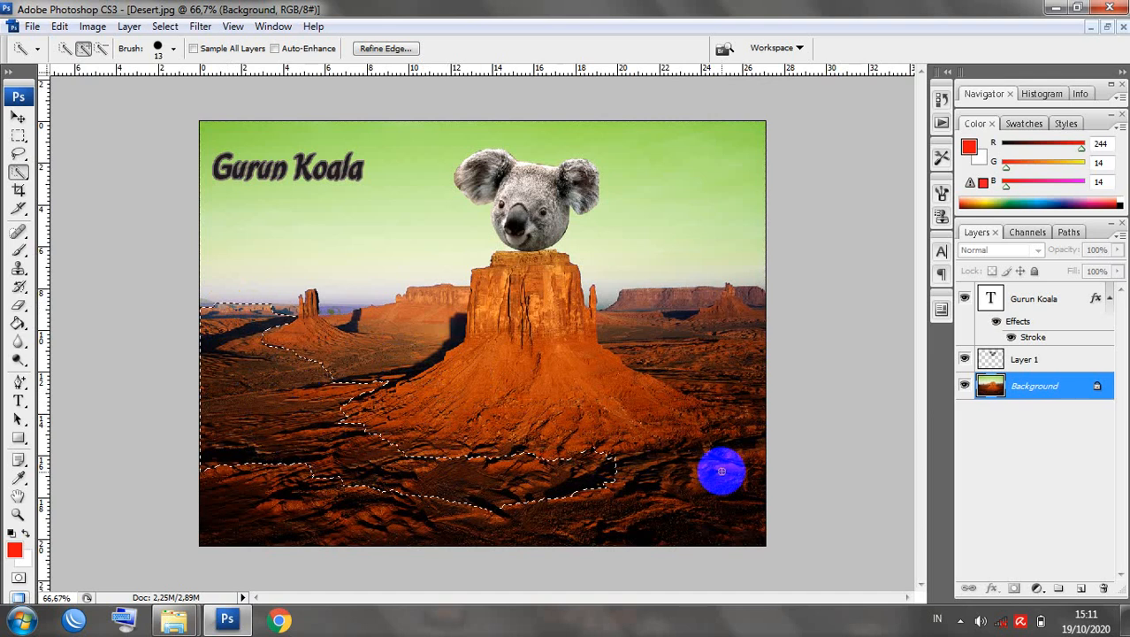
pyautogui.click(93, 27)
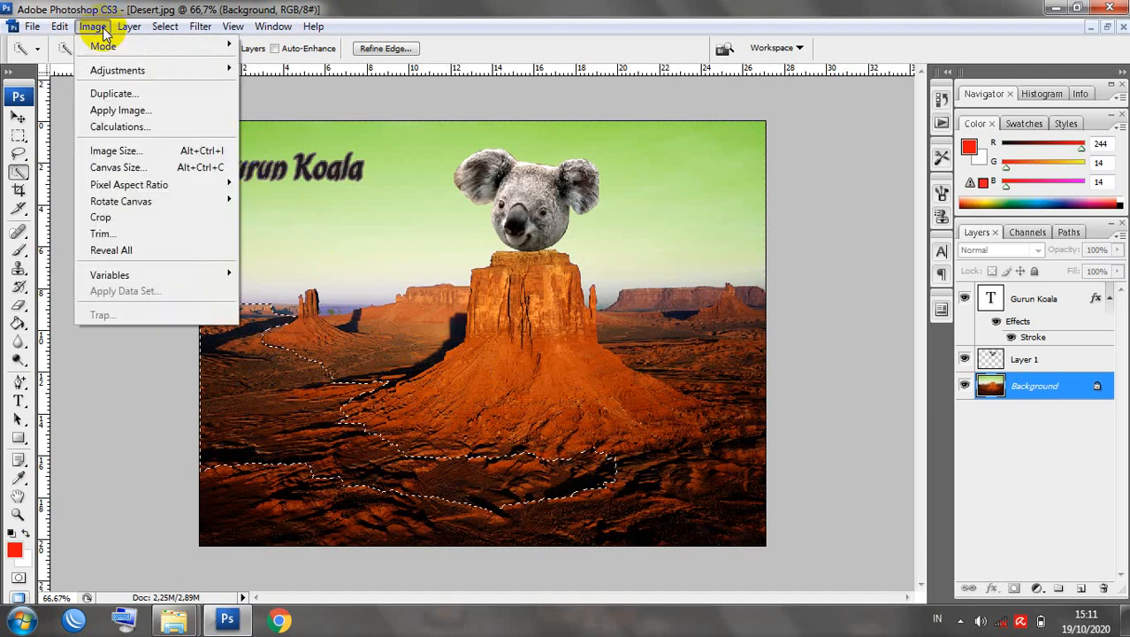
pyautogui.moveTo(110, 71)
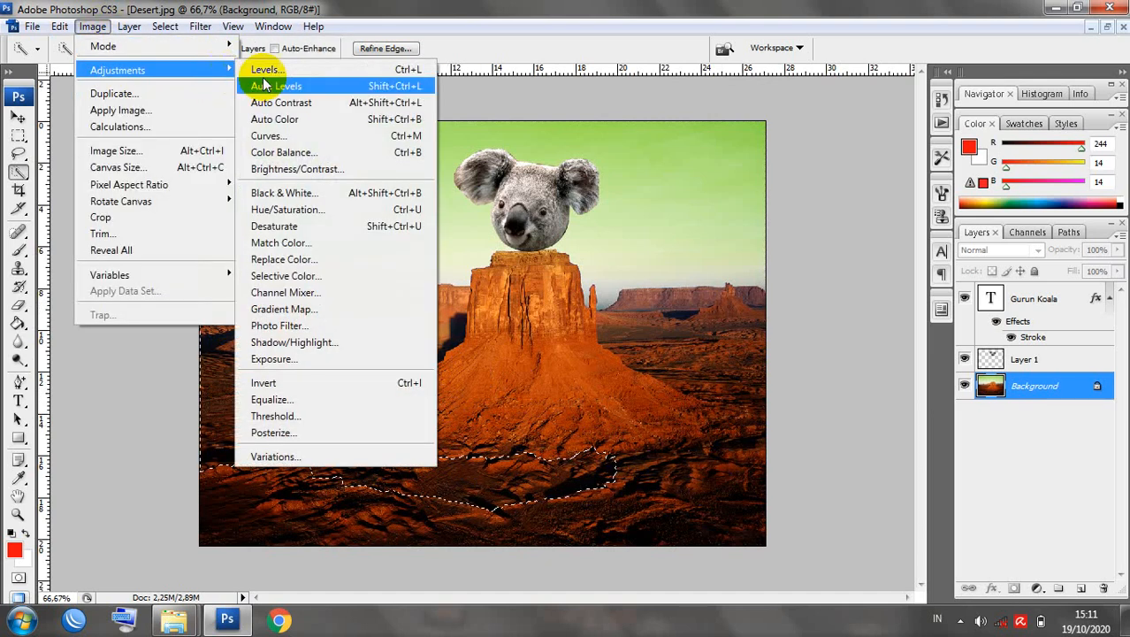
pyautogui.click(288, 210)
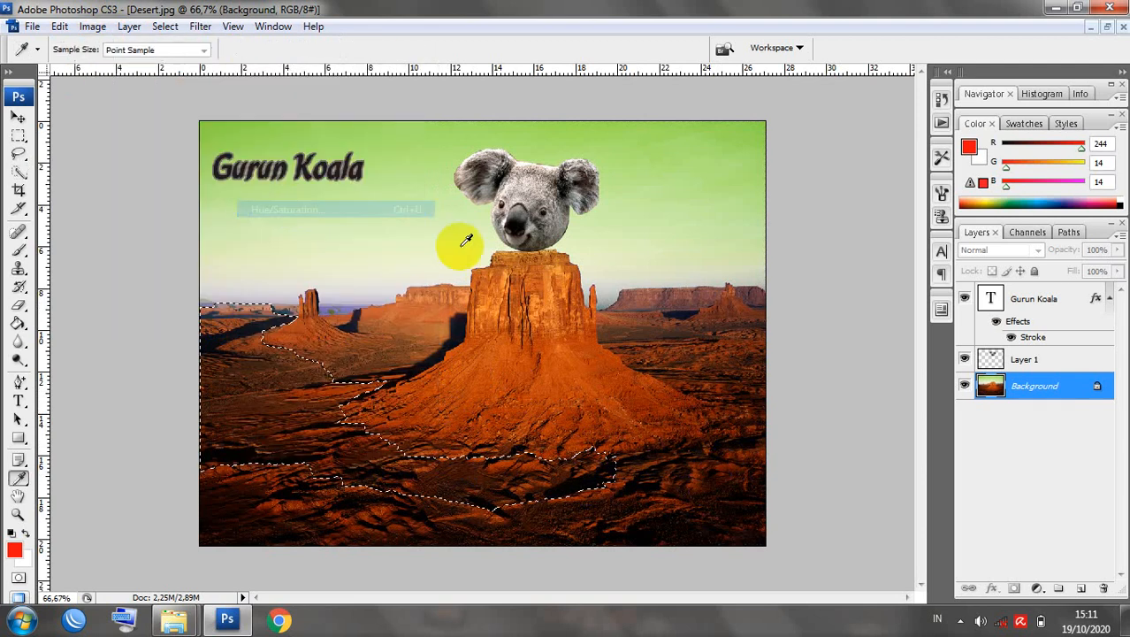
pyautogui.moveTo(926, 257); pyautogui.dragTo(885, 259)
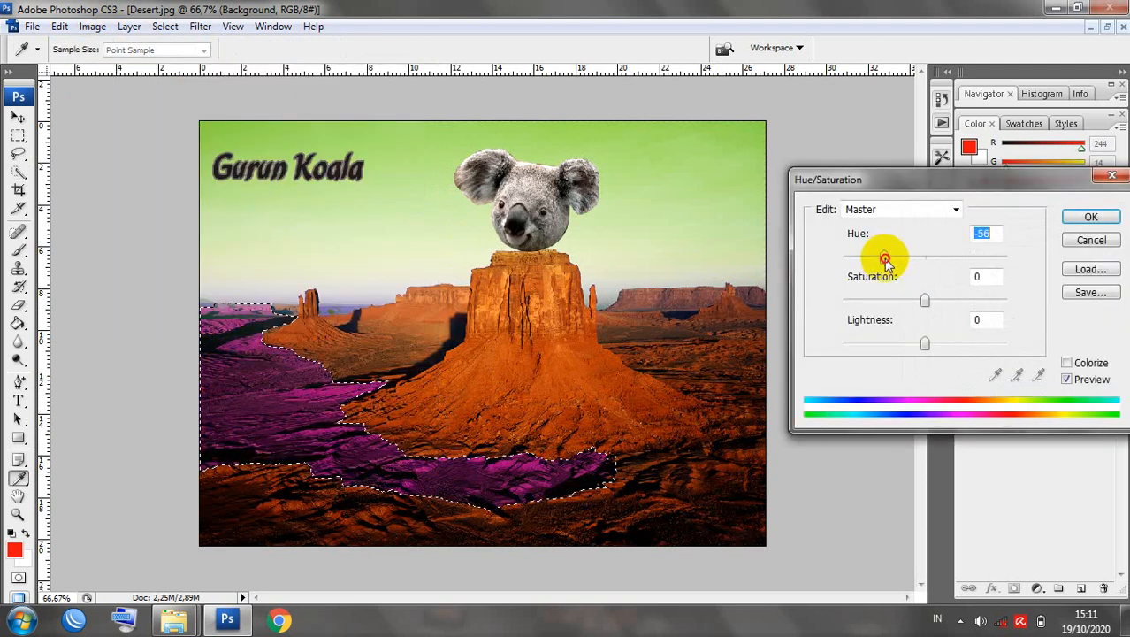
pyautogui.click(1083, 220)
pyautogui.hotkey('ctrl', 'd')
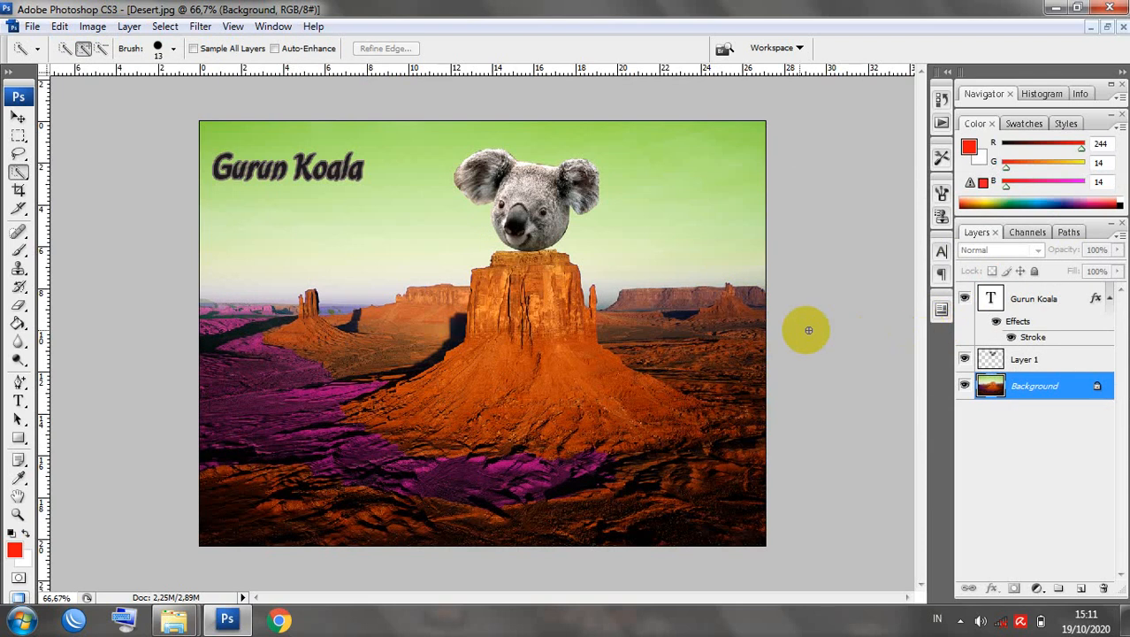